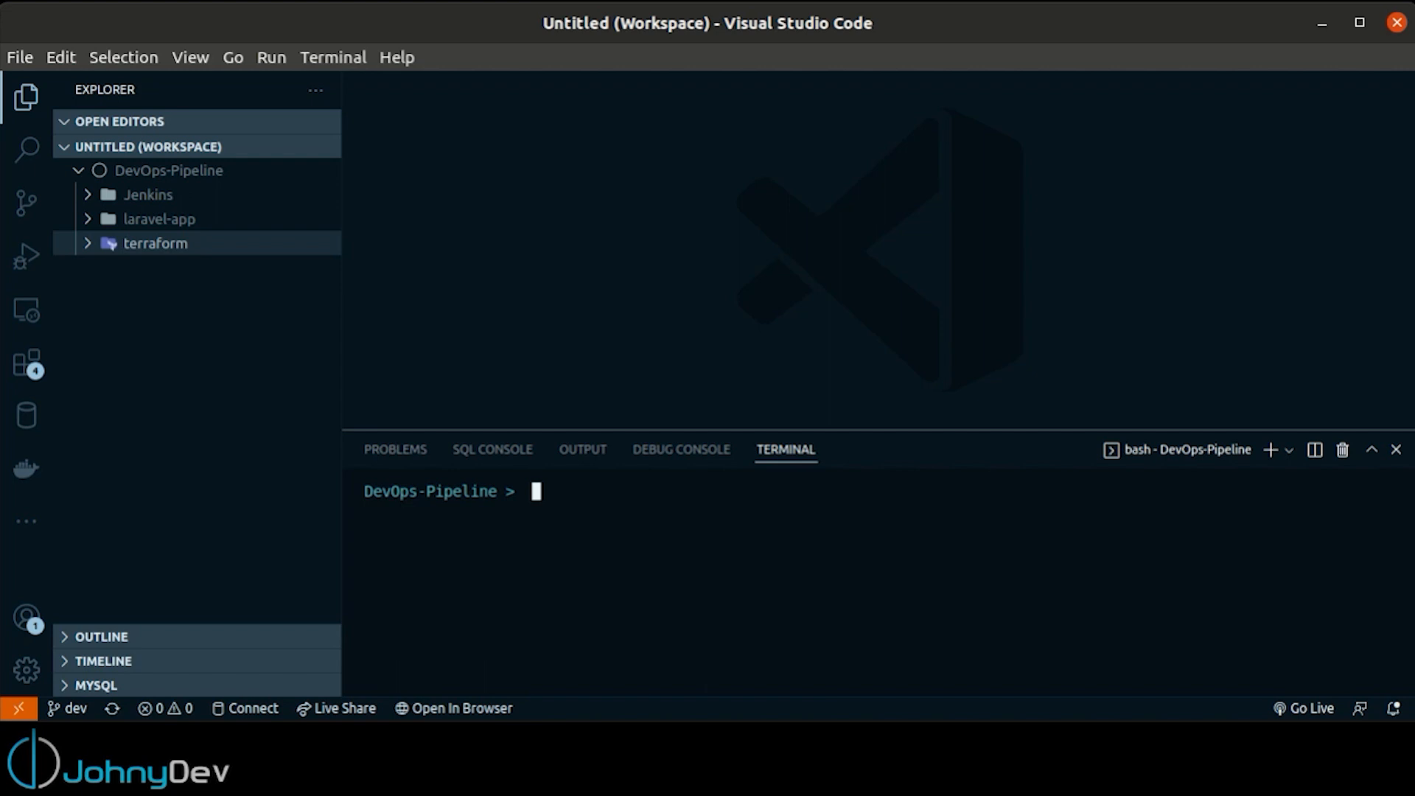
# Change the terminal to the terraform directory, clear it, and initialize Terraform with terraform init
pyautogui.write('ter')
pyautogui.press('BackSpace')
pyautogui.press('BackSpace')
pyautogui.press('BackSpace')
pyautogui.write('cd terraform/')
pyautogui.press('Return')
pyautogui.hotkey('ctrl', 'l')
pyautogui.write('terraform init')
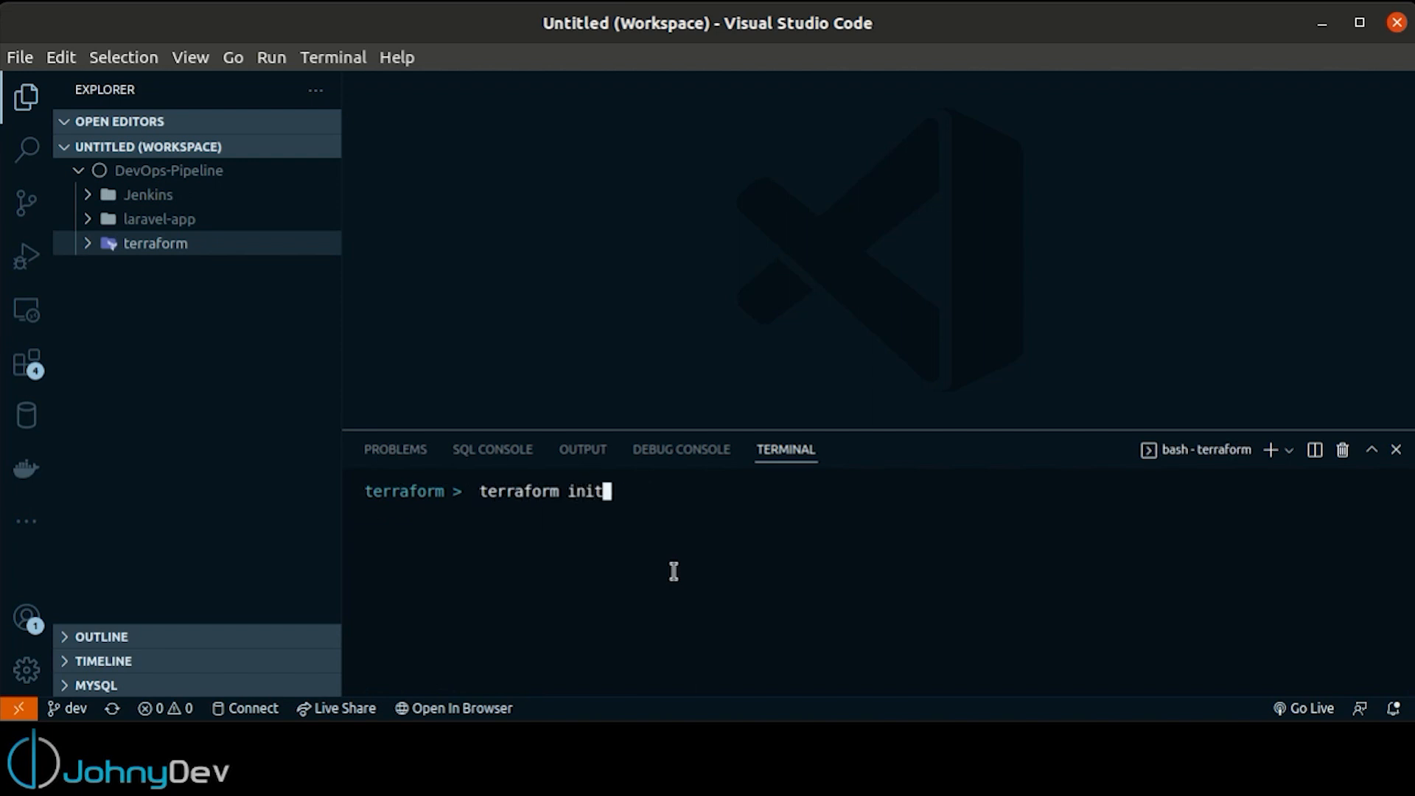
pyautogui.press('Return')
# Expand the terraform folder in the explorer and apply the Terraform configuration with the -auto-approve option
pyautogui.click(87, 244)
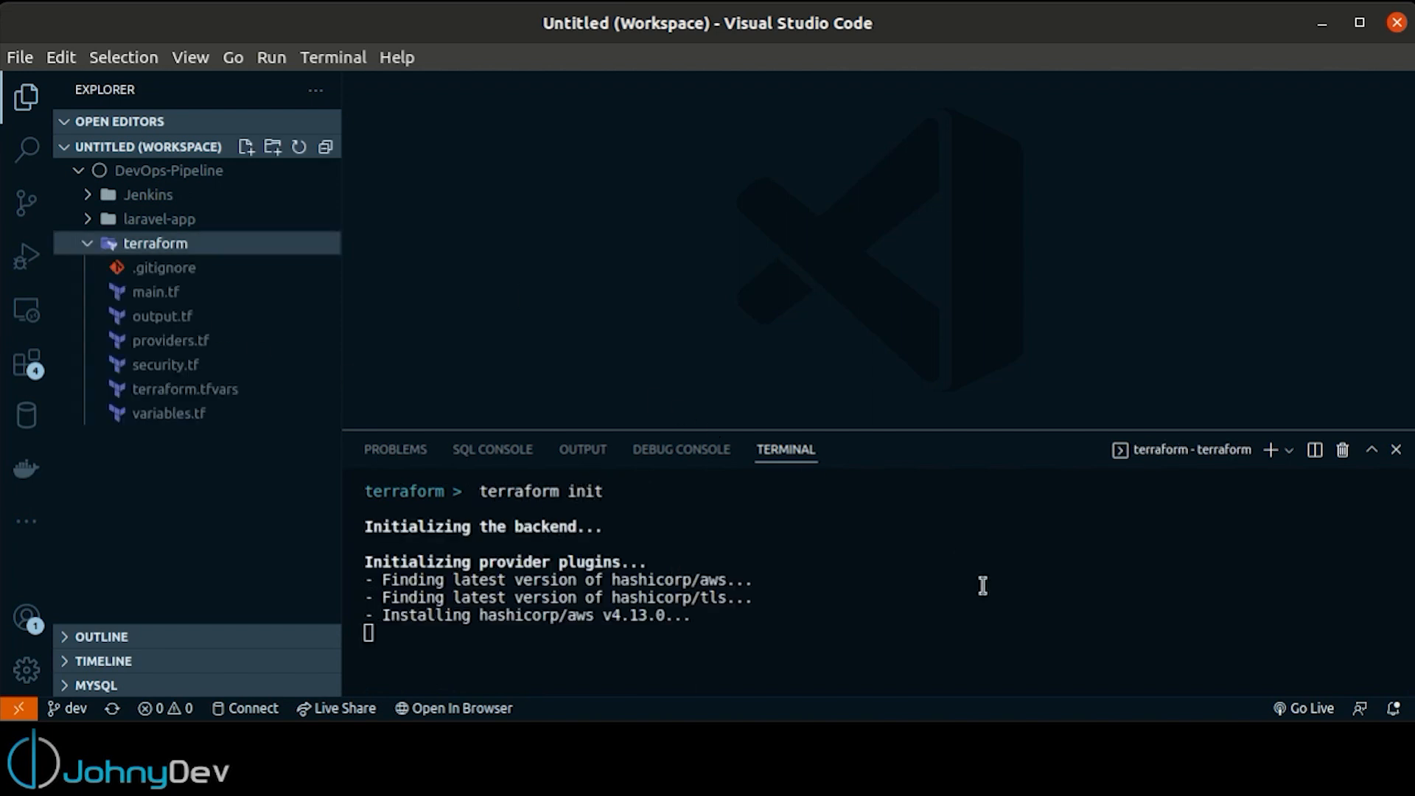
pyautogui.write('terraform apply -auto-approve')
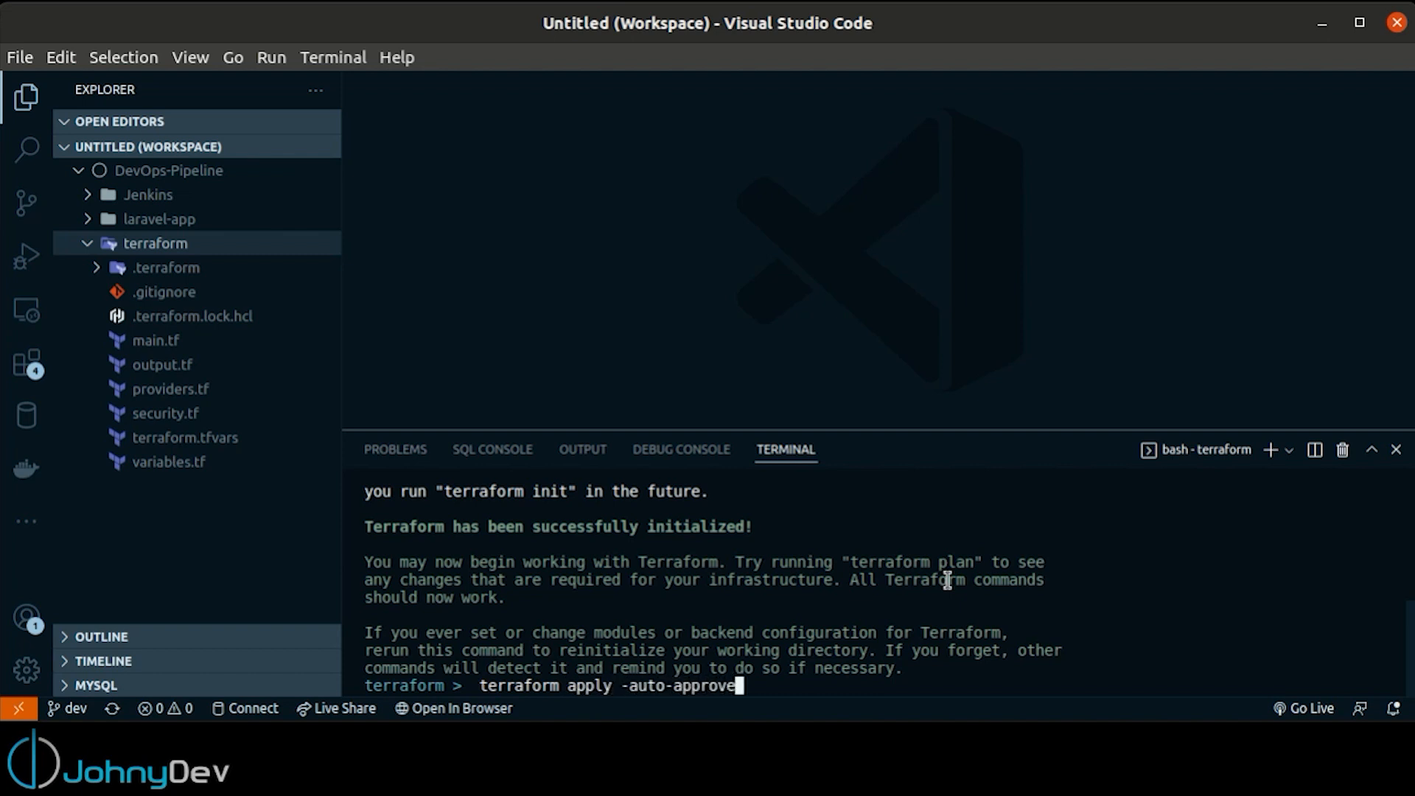
pyautogui.press('Return')
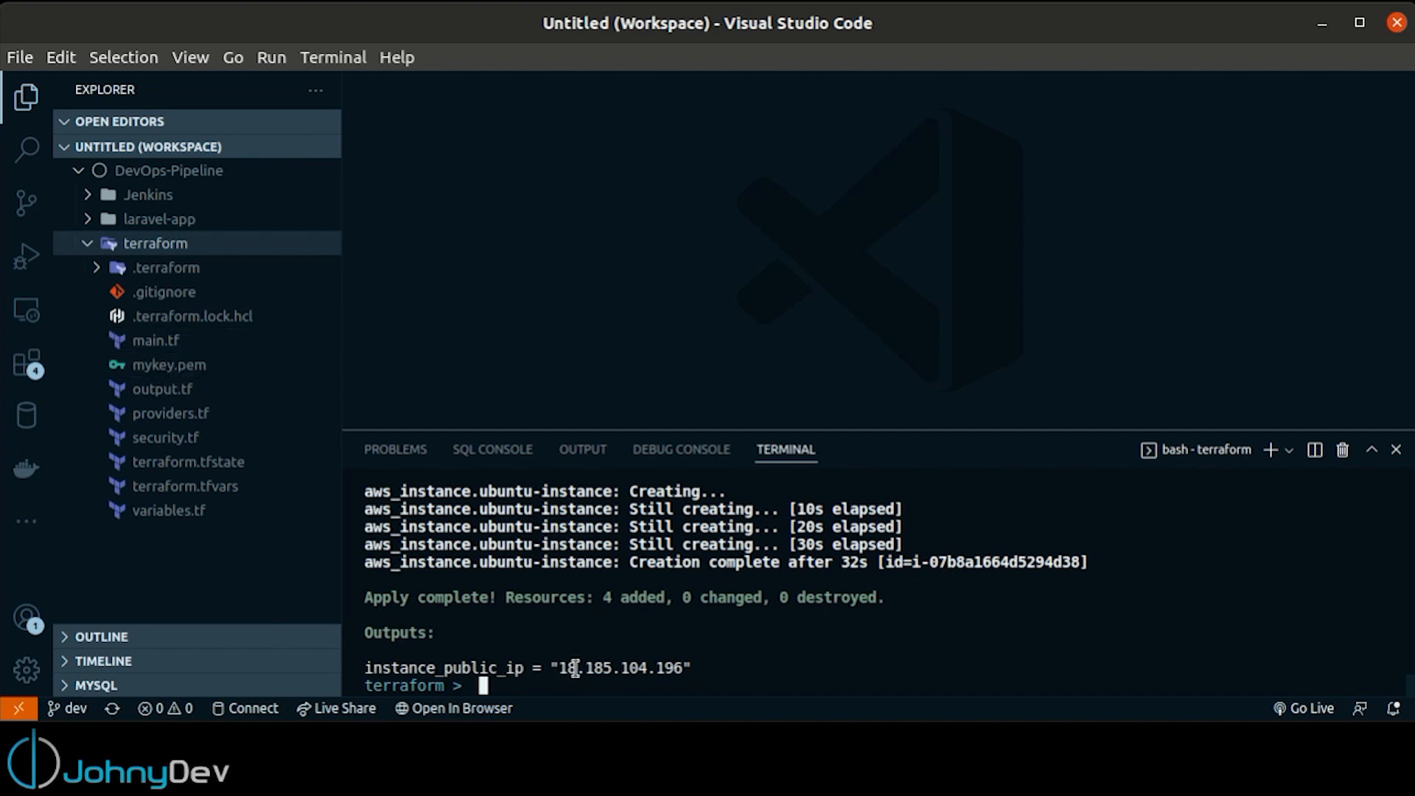
# Copy the instance_public_ip value from the Terraform output and open a second, cleared terminal in the terraform directory
pyautogui.moveTo(560, 668); pyautogui.dragTo(674, 669)
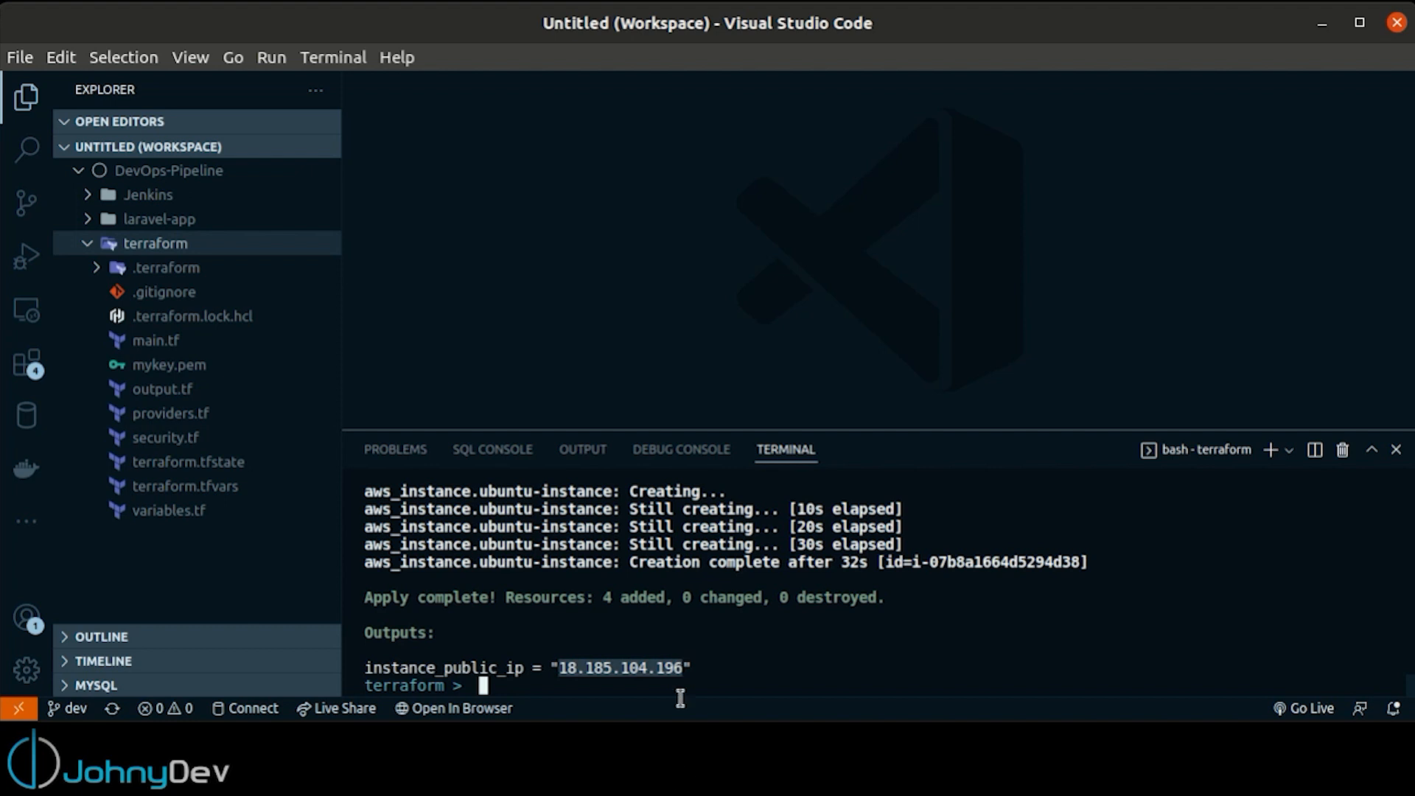
pyautogui.rightClick(646, 672)
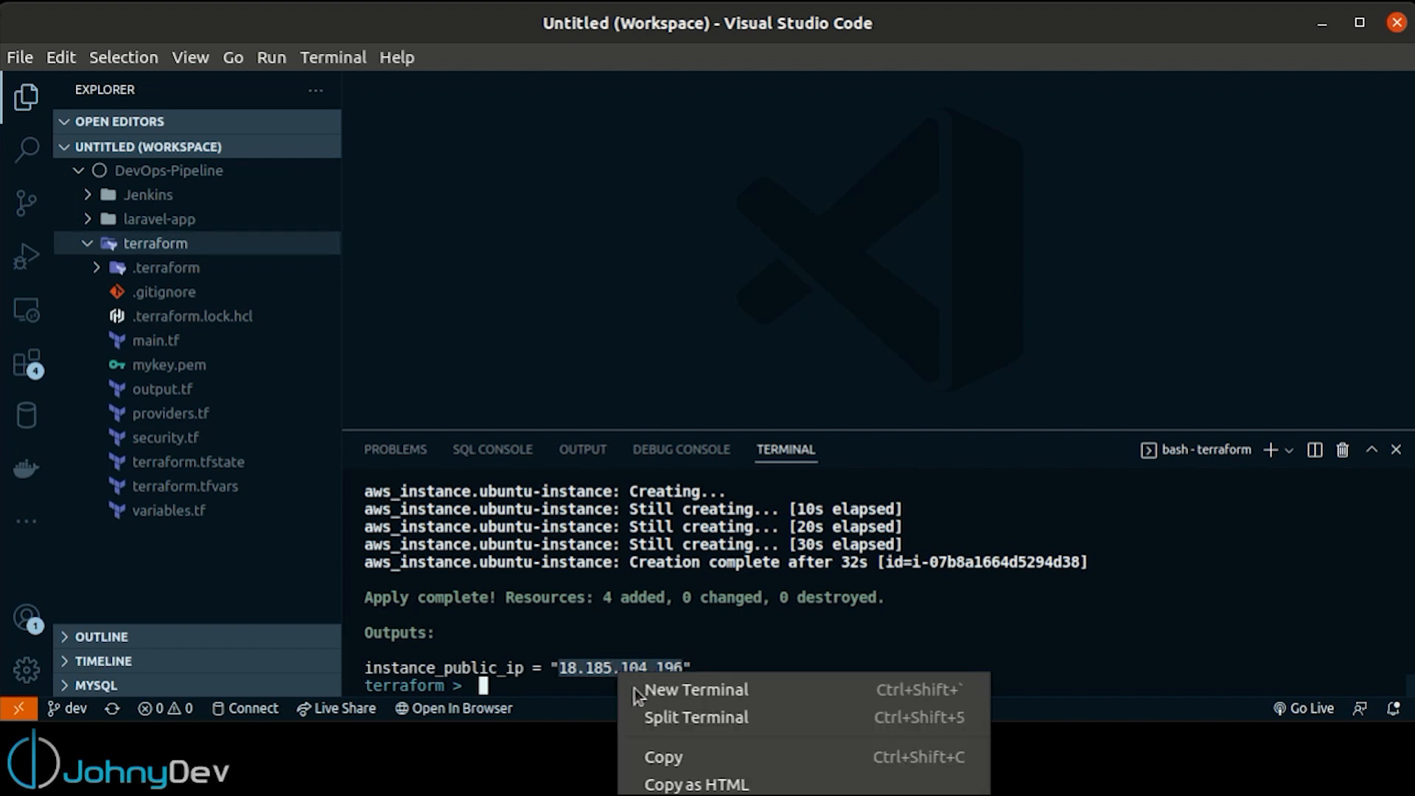
pyautogui.click(658, 767)
pyautogui.click(1271, 449)
pyautogui.write('cd terraform/')
pyautogui.press('Return')
pyautogui.hotkey('ctrl', 'l')
pyautogui.write('ssh -i mykey.pem ')
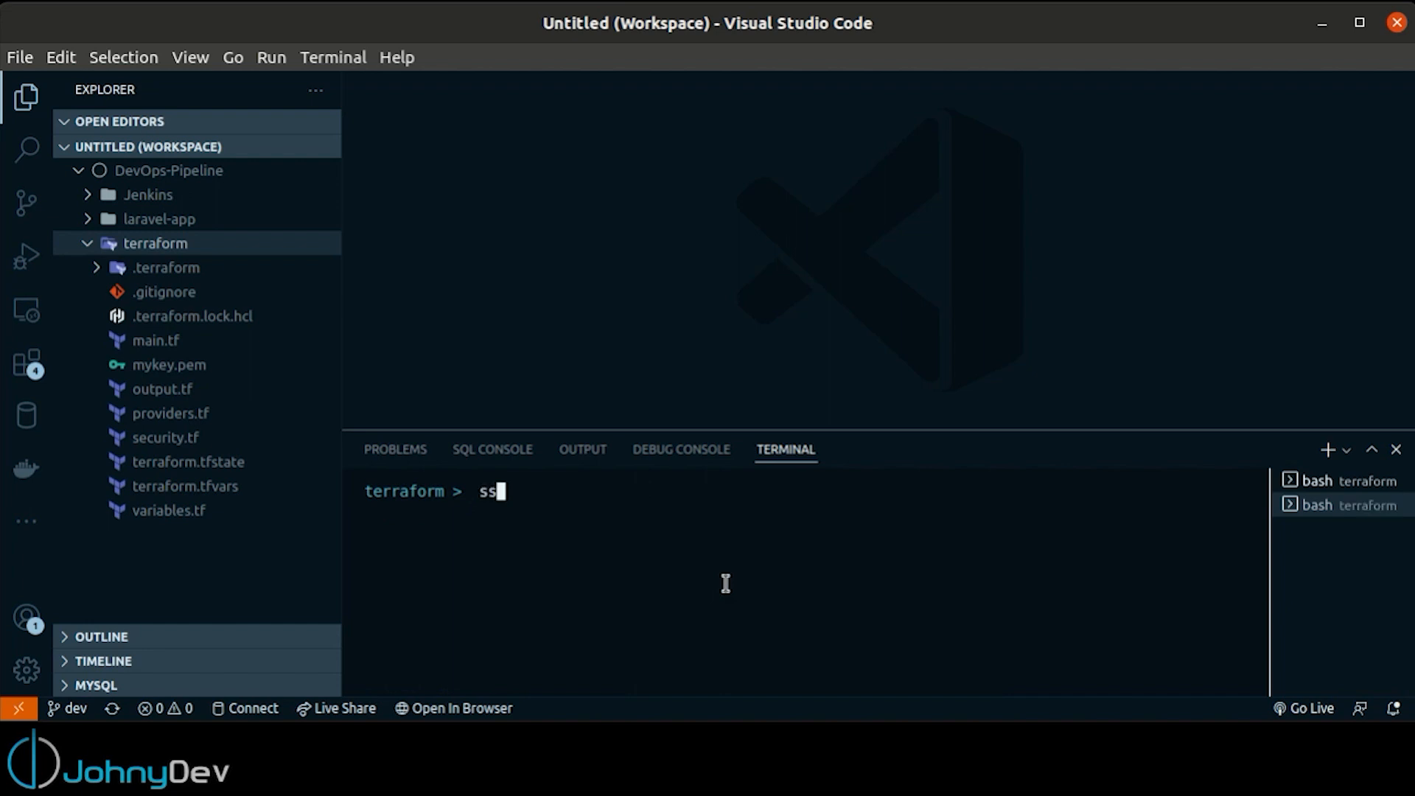
pyautogui.write('ubuntu@18.185.104.196')
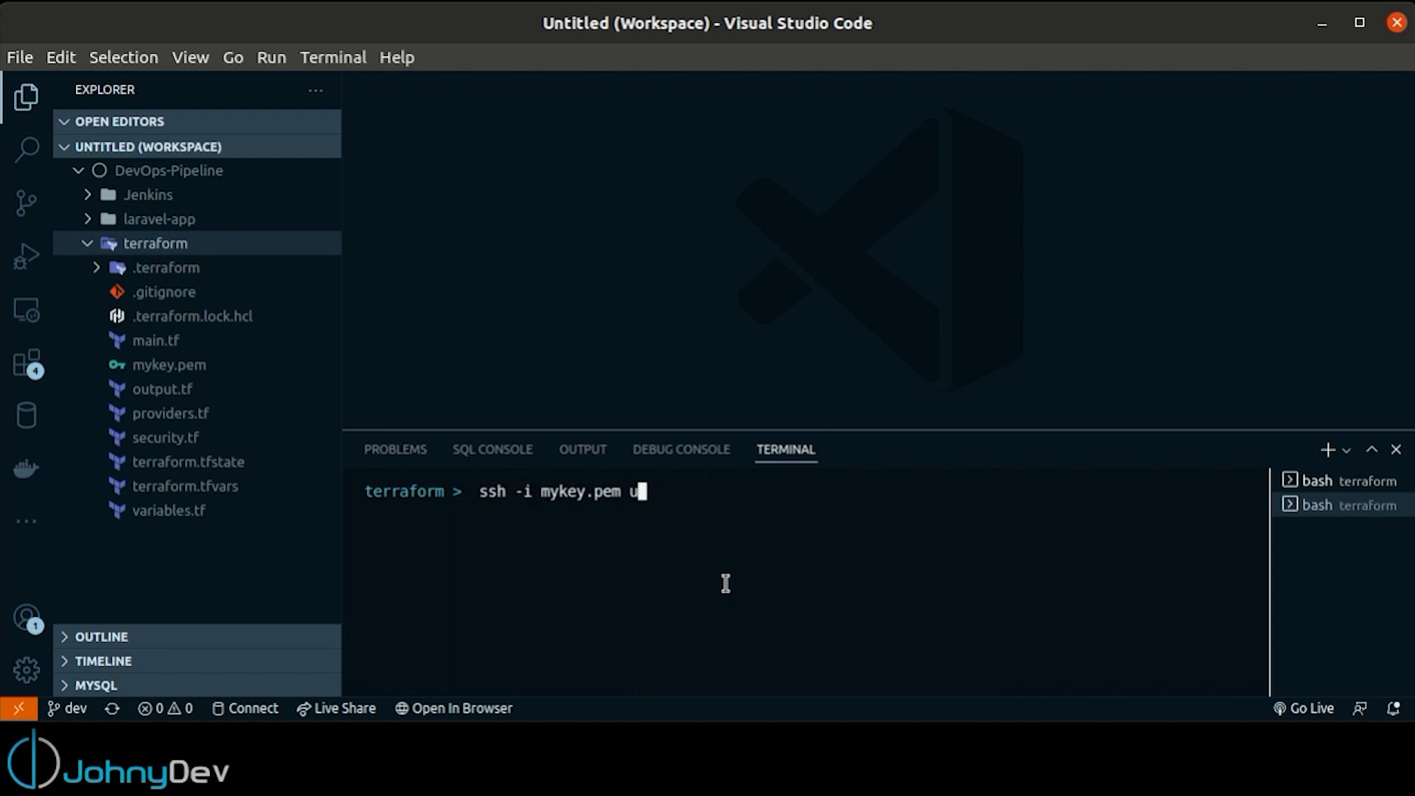
pyautogui.press('Return')
pyautogui.write('yes')
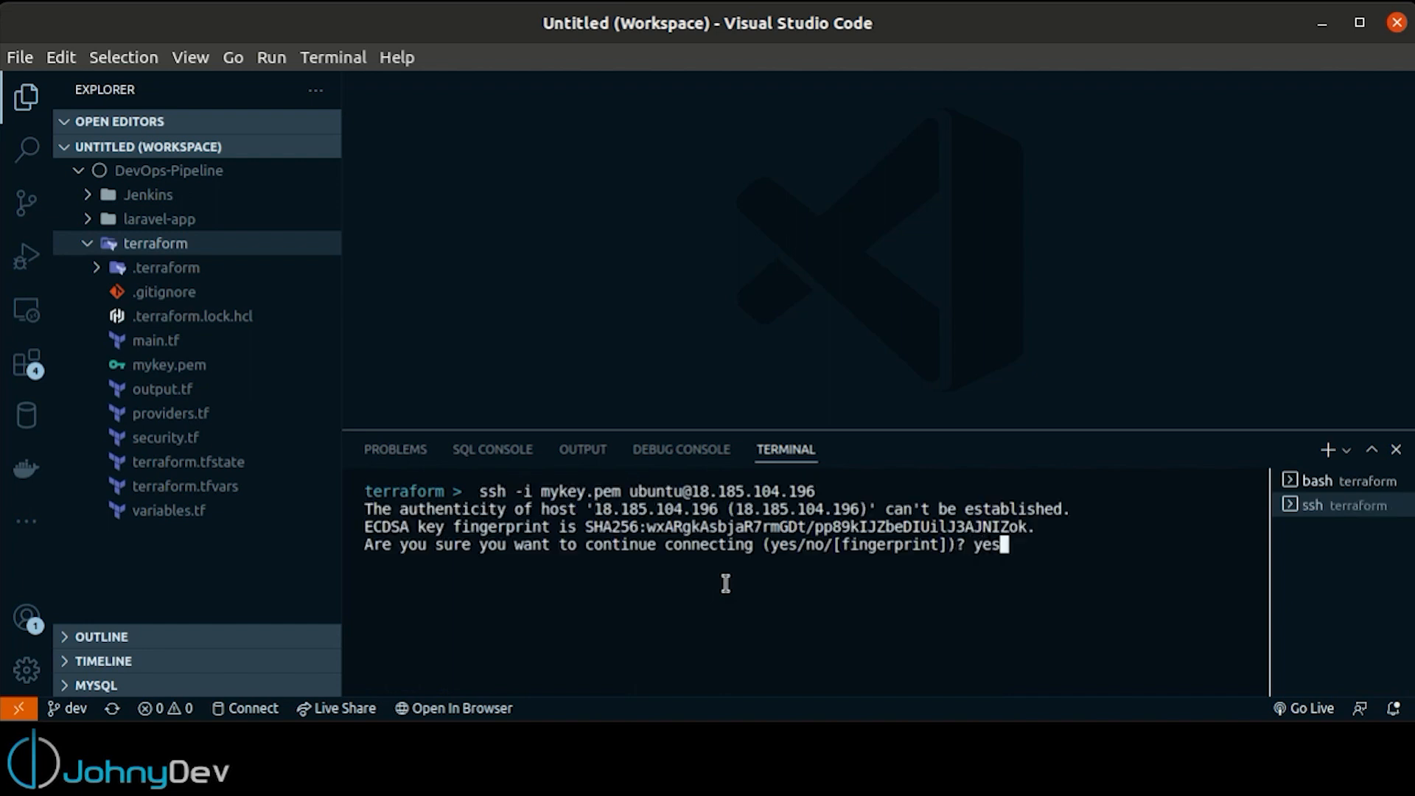
pyautogui.press('Return')
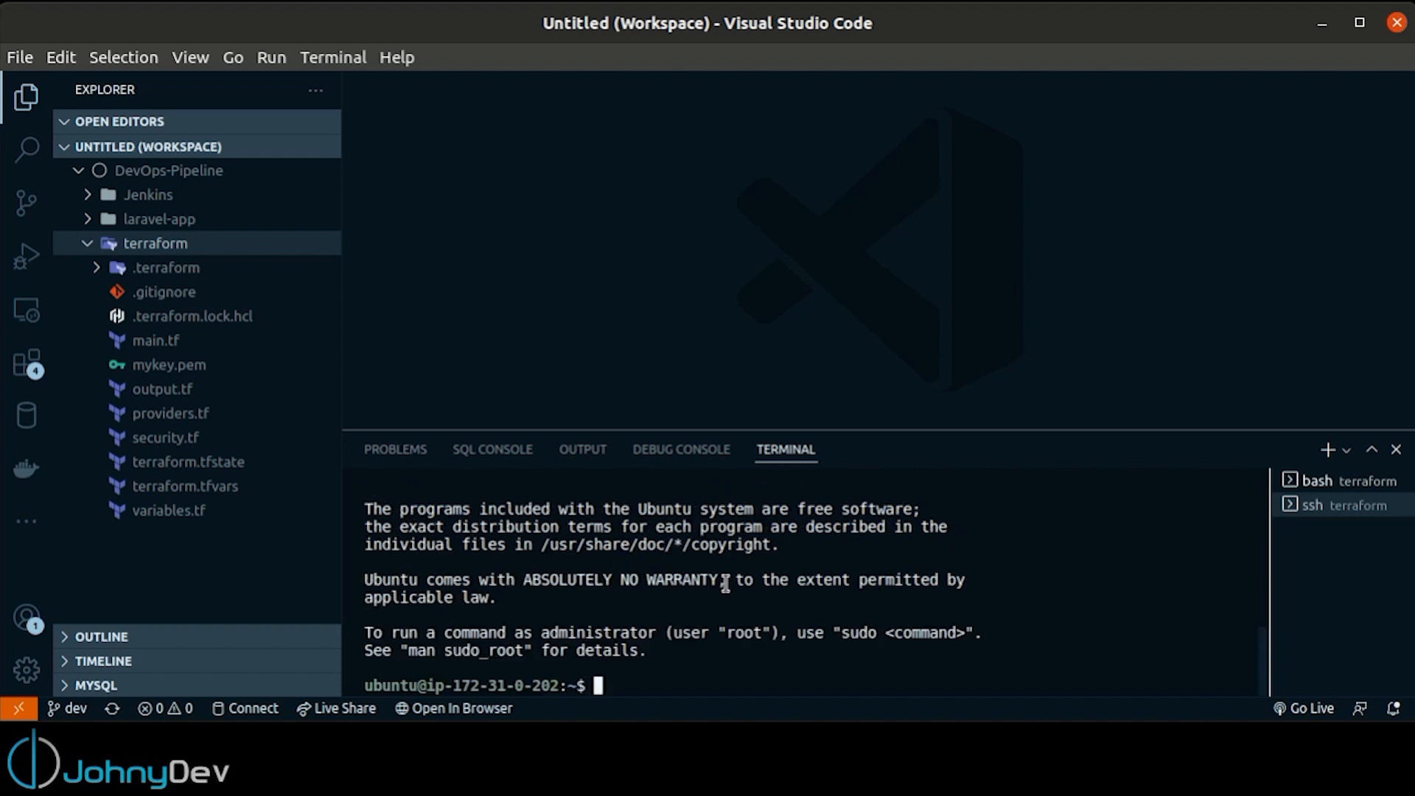
pyautogui.write('clear')
pyautogui.press('Return')
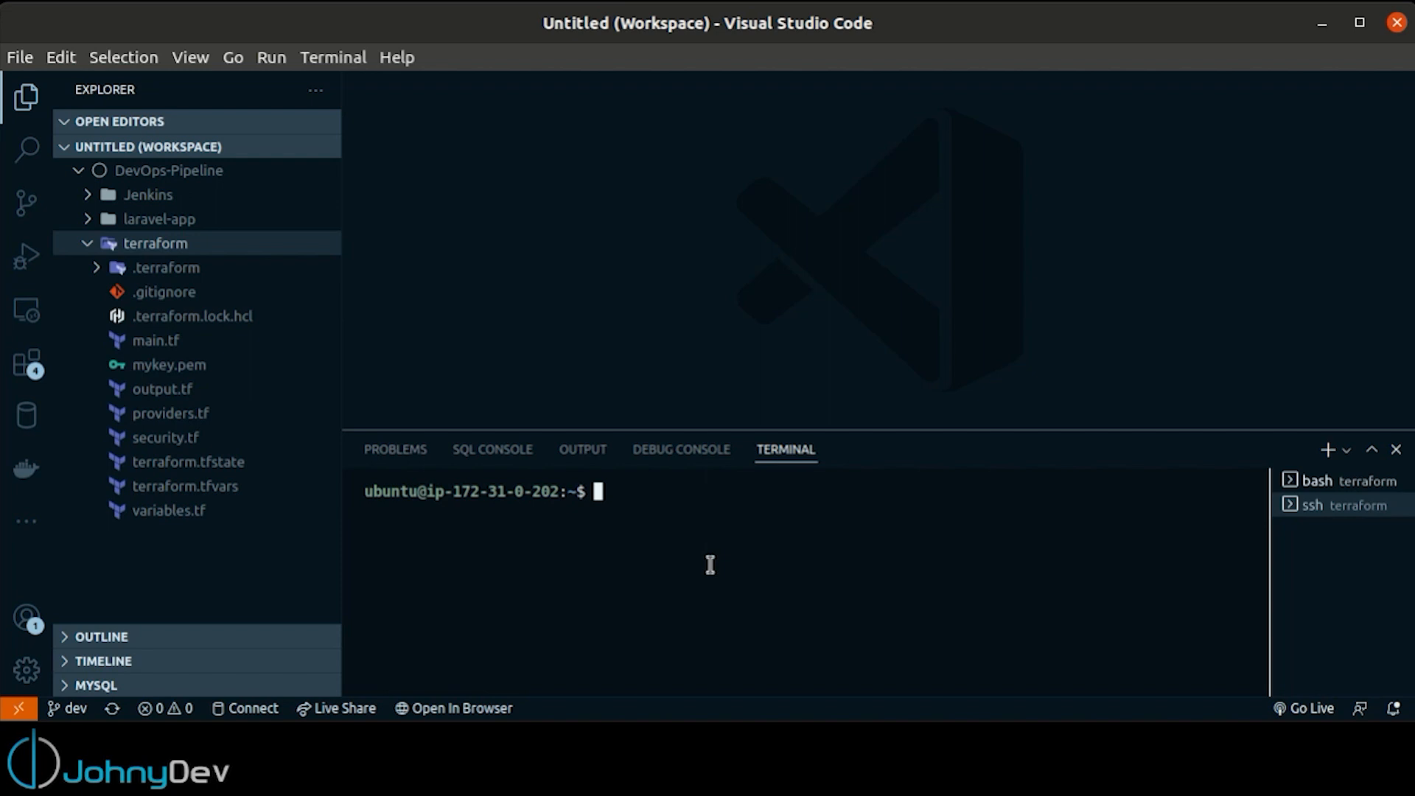
# Start a new install.sh in vim on the server and copy the entire contents of the laravel-app folder's install.sh
pyautogui.write('vim install.sh')
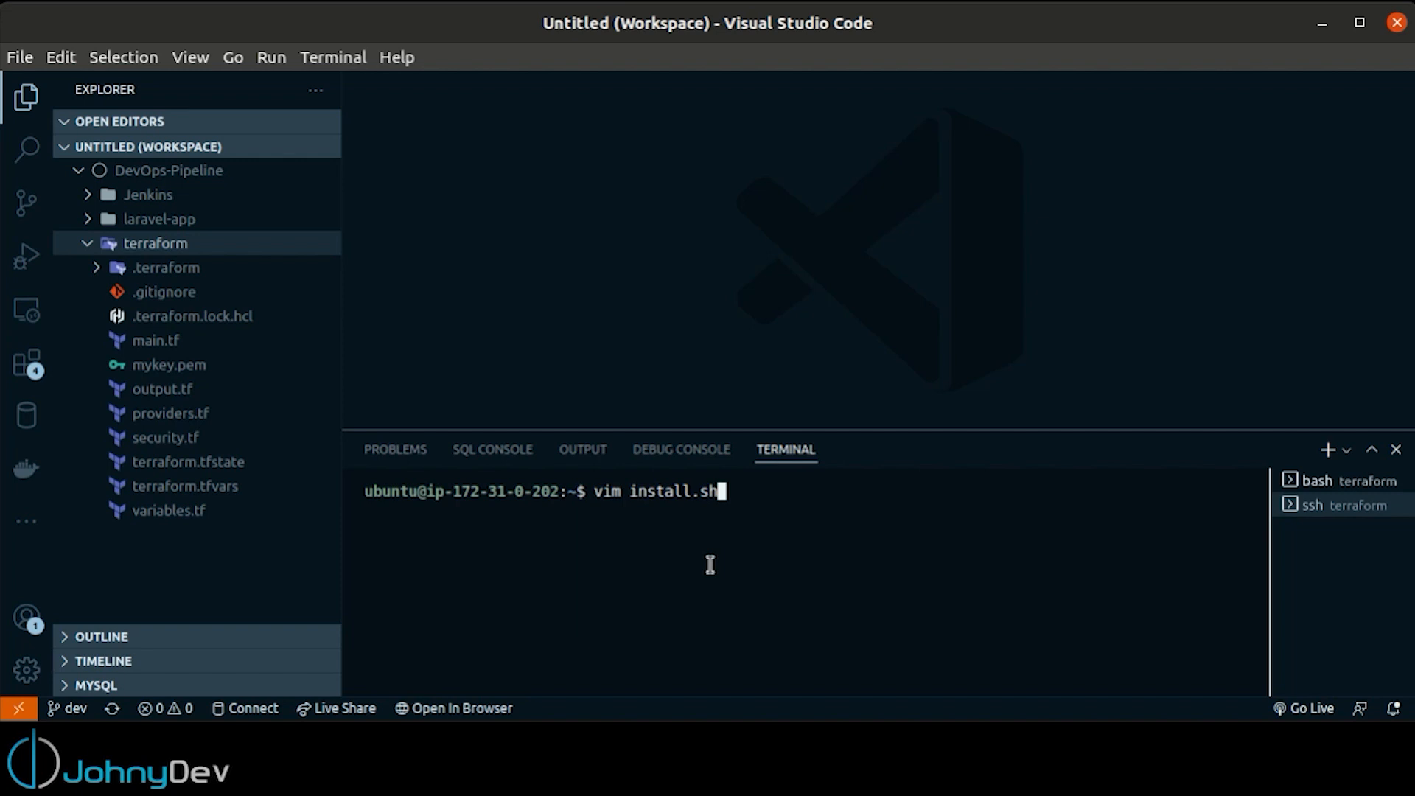
pyautogui.press('Return')
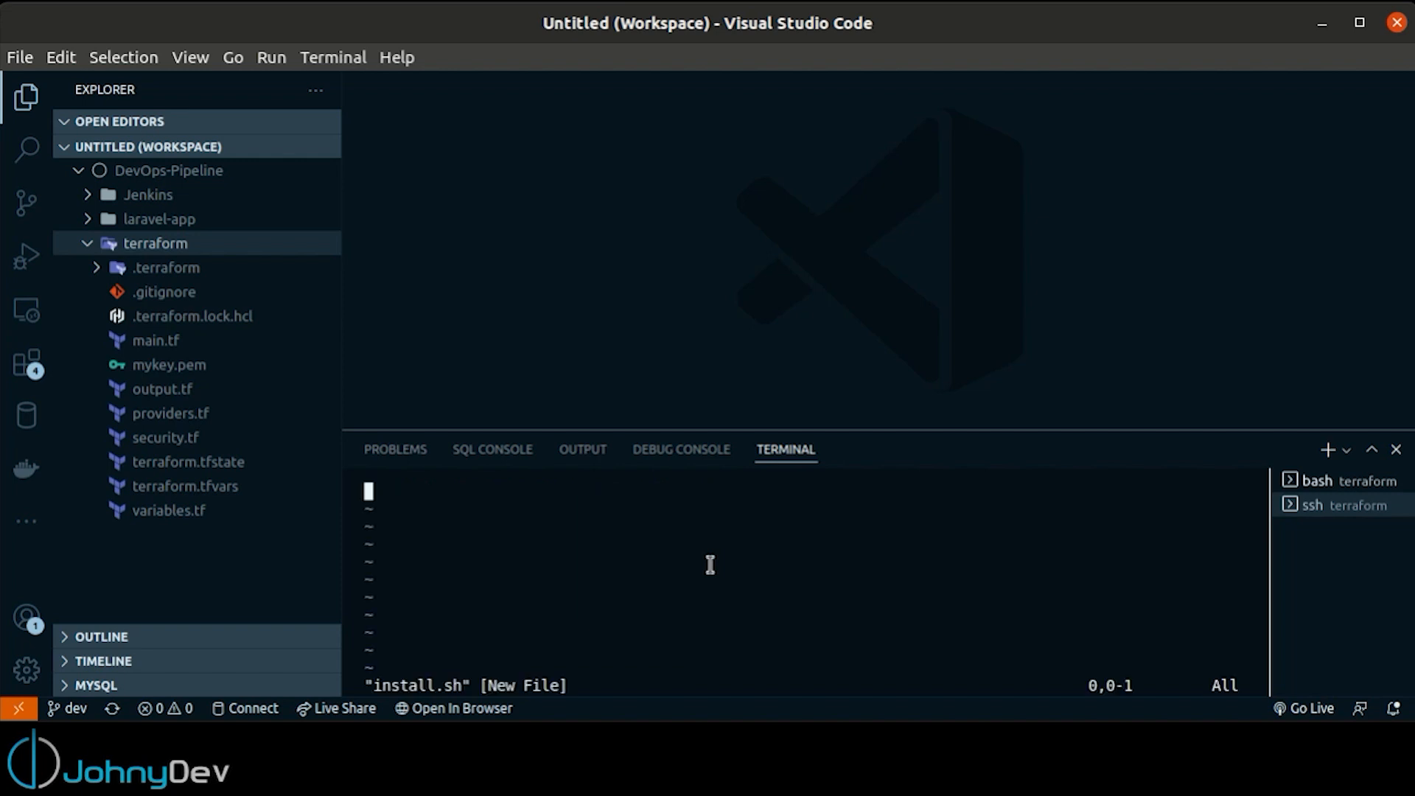
pyautogui.click(88, 243)
pyautogui.click(92, 219)
pyautogui.scroll(-3, 174, 333)
pyautogui.scroll(-5, 174, 333)
pyautogui.click(140, 475)
pyautogui.click(948, 225)
pyautogui.hotkey('ctrl', 'a')
pyautogui.hotkey('ctrl', 'c')
# Paste the copied script into the server's install.sh in vim, then save and quit
pyautogui.click(742, 553)
pyautogui.hotkey('ctrl', 'shift', 'v')
pyautogui.write(':wq')
pyautogui.press('Return')
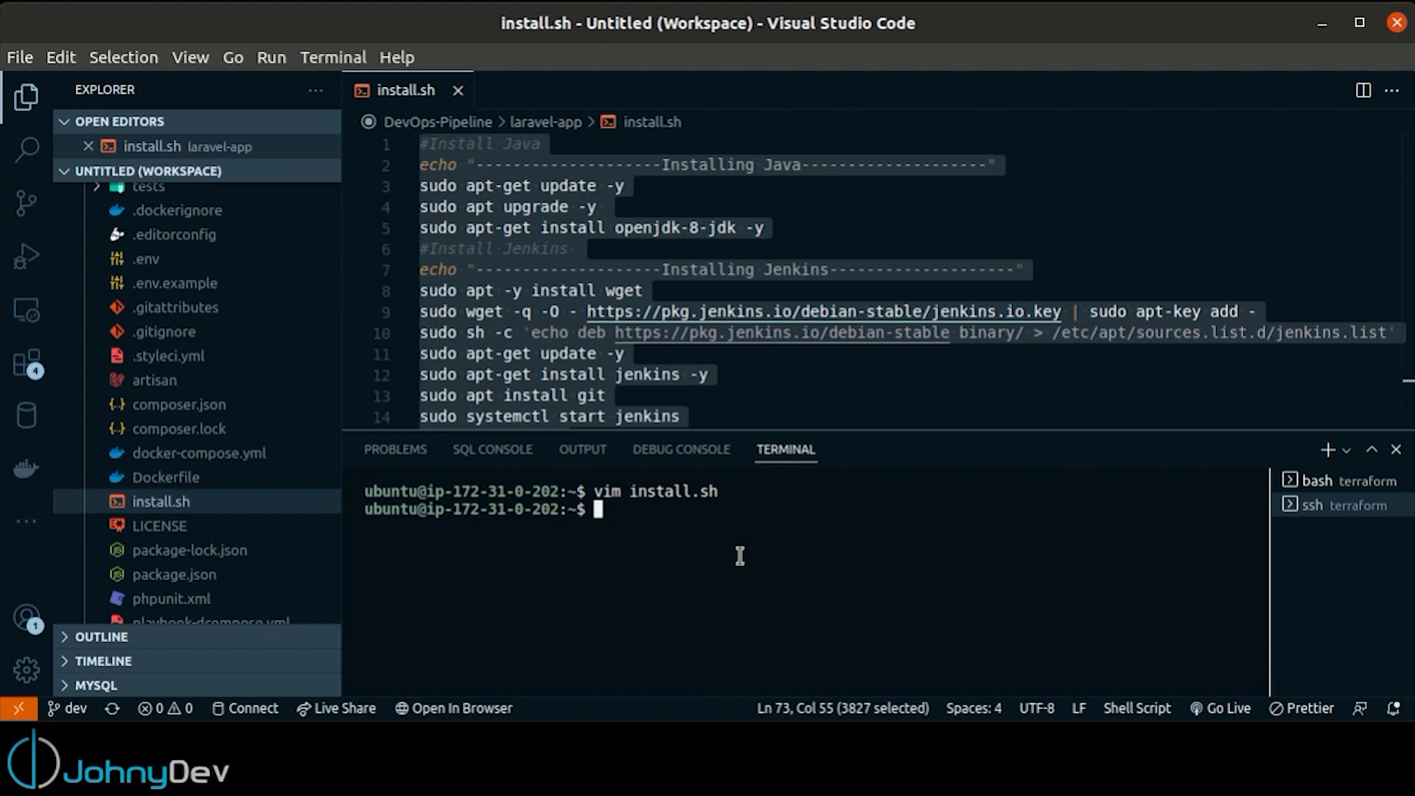
# Make install.sh executable with chmod +x and run it on the server
pyautogui.write('chmod +x install.sh')
pyautogui.press('Return')
pyautogui.write('./install.sh')
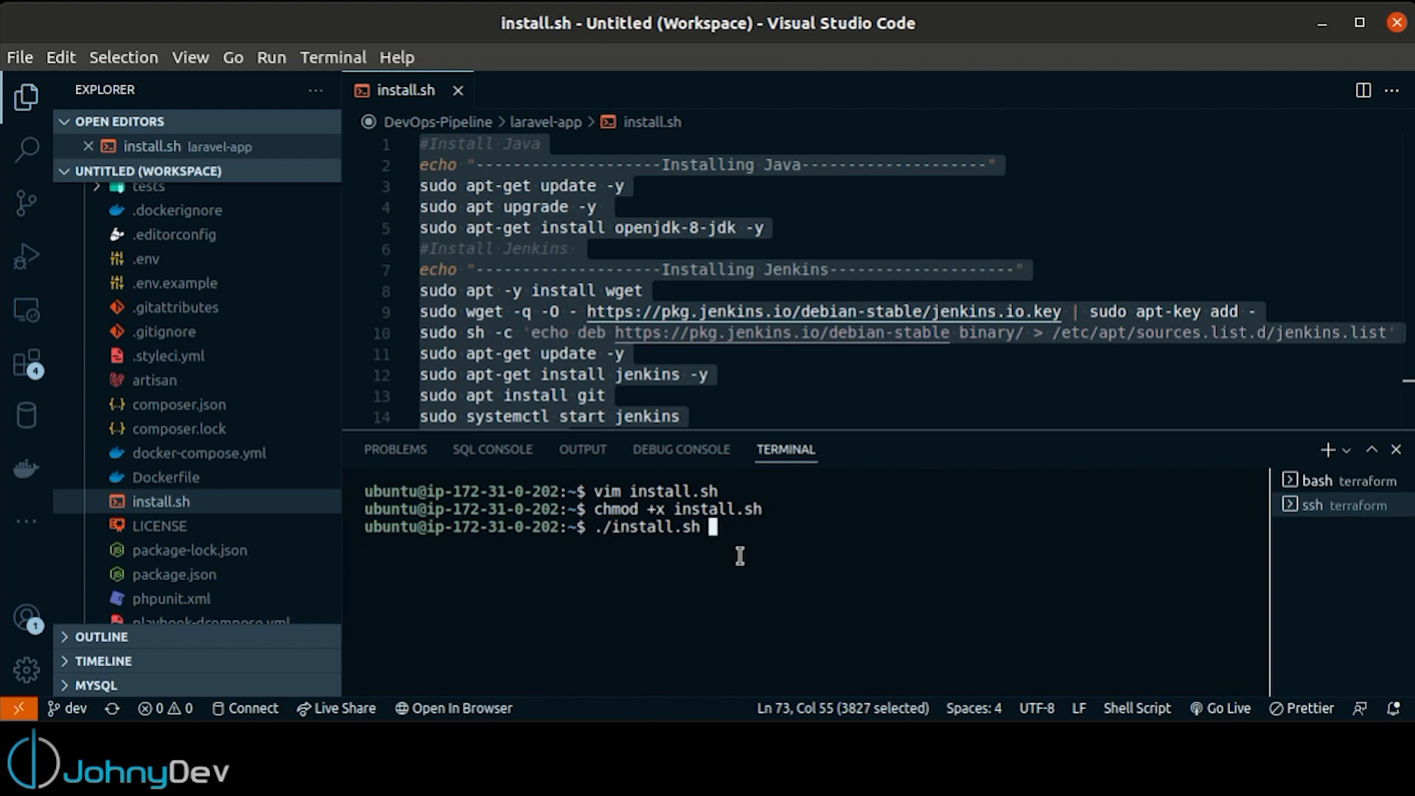
pyautogui.press('Return')
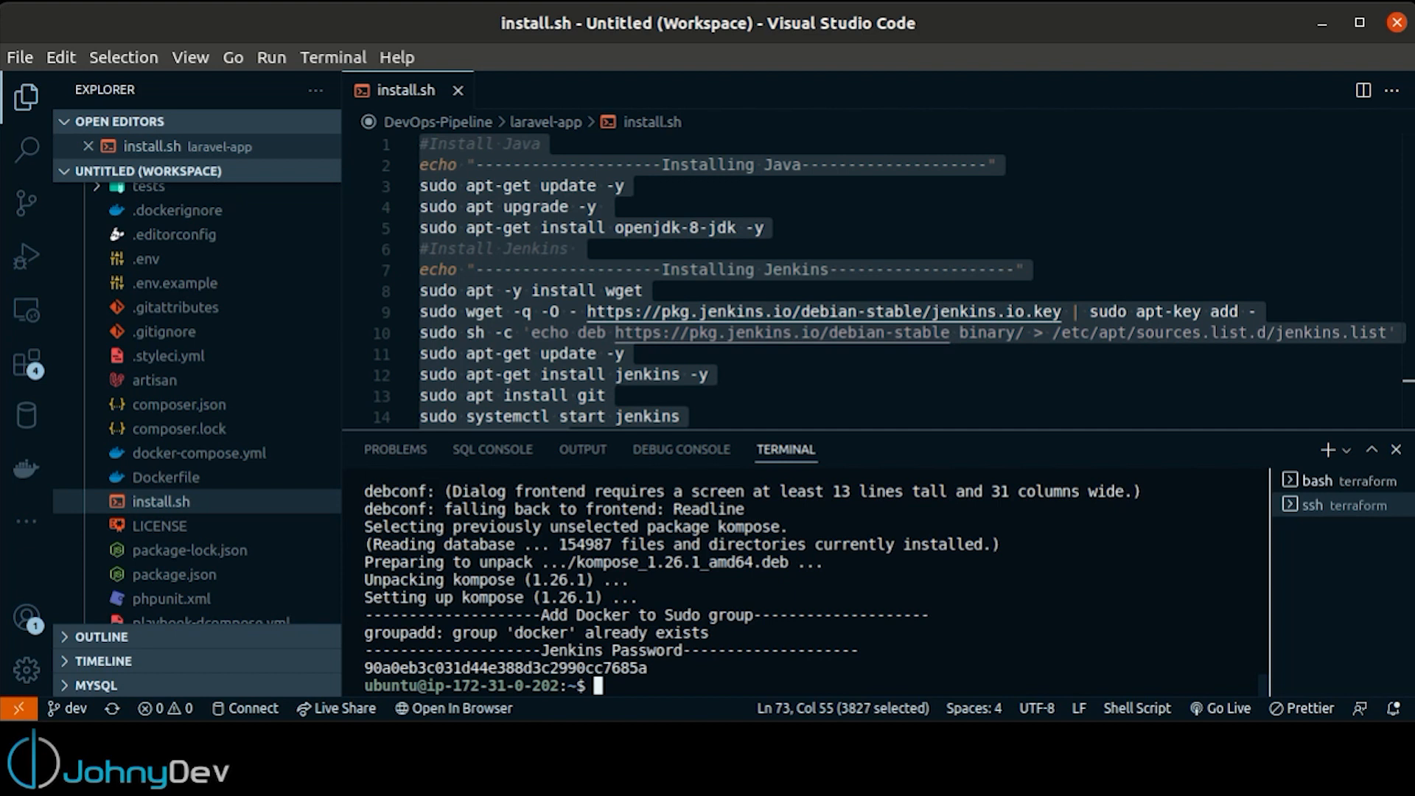
# Copy the instance's public IP from the local terminal and open that address on port 8080 in a new browser tab
pyautogui.click(1327, 481)
pyautogui.doubleClick(581, 672)
pyautogui.rightClick(660, 671)
pyautogui.click(693, 760)
pyautogui.hotkey('alt', 'Tab')
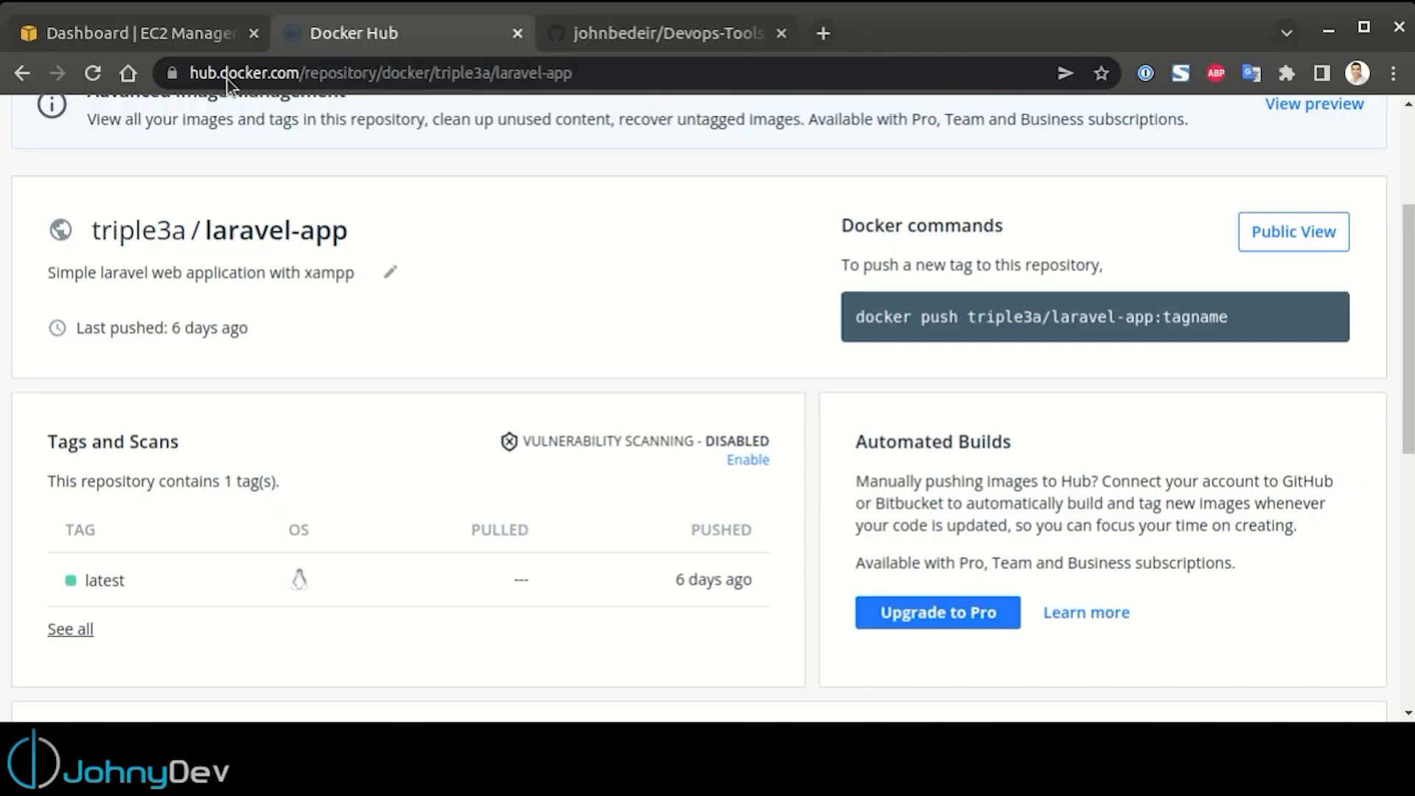
pyautogui.click(826, 34)
pyautogui.hotkey('ctrl', 'v')
pyautogui.write(':8080')
pyautogui.press('Return')
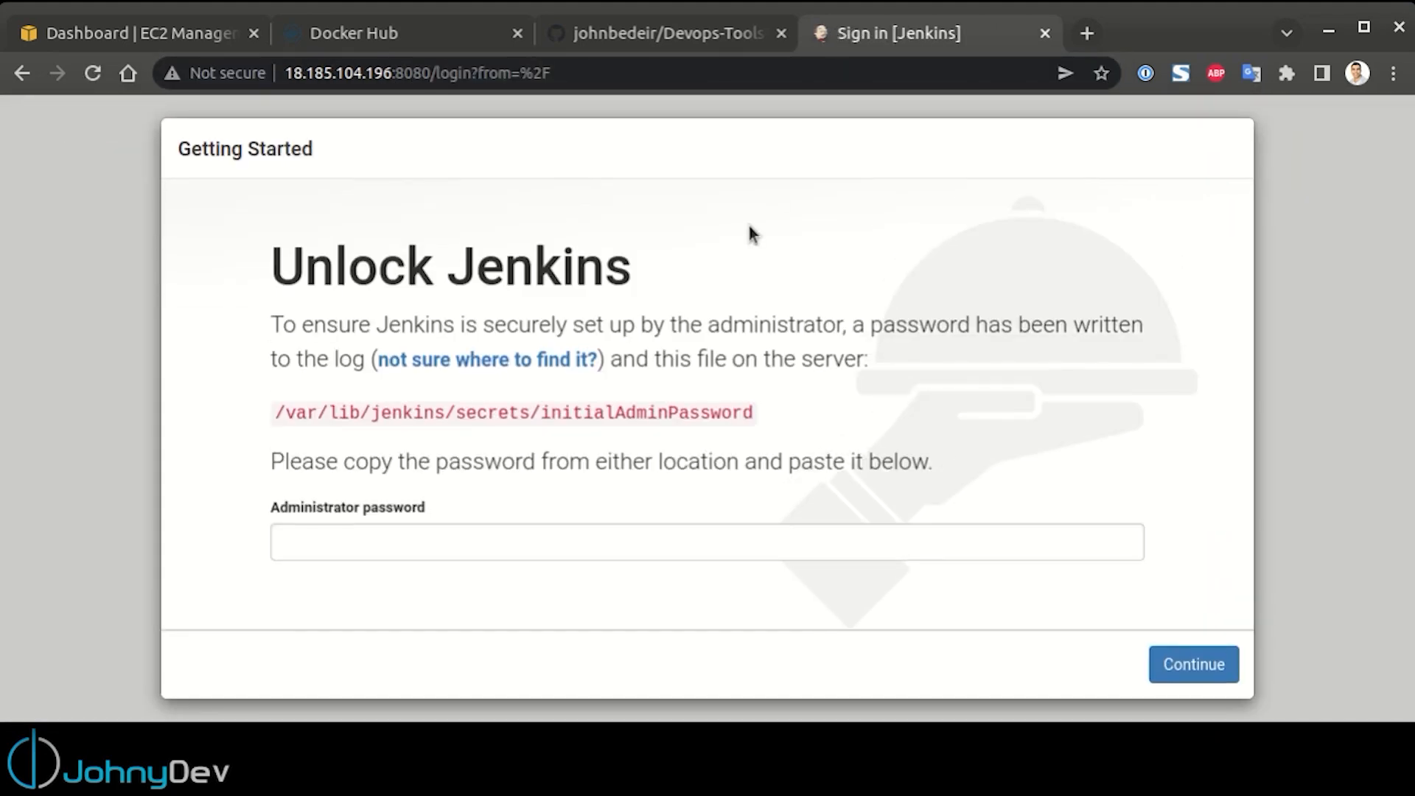
# Return to Visual Studio Code and copy the Jenkins initial password from the install script's output in the SSH terminal
pyautogui.hotkey('alt', 'Tab')
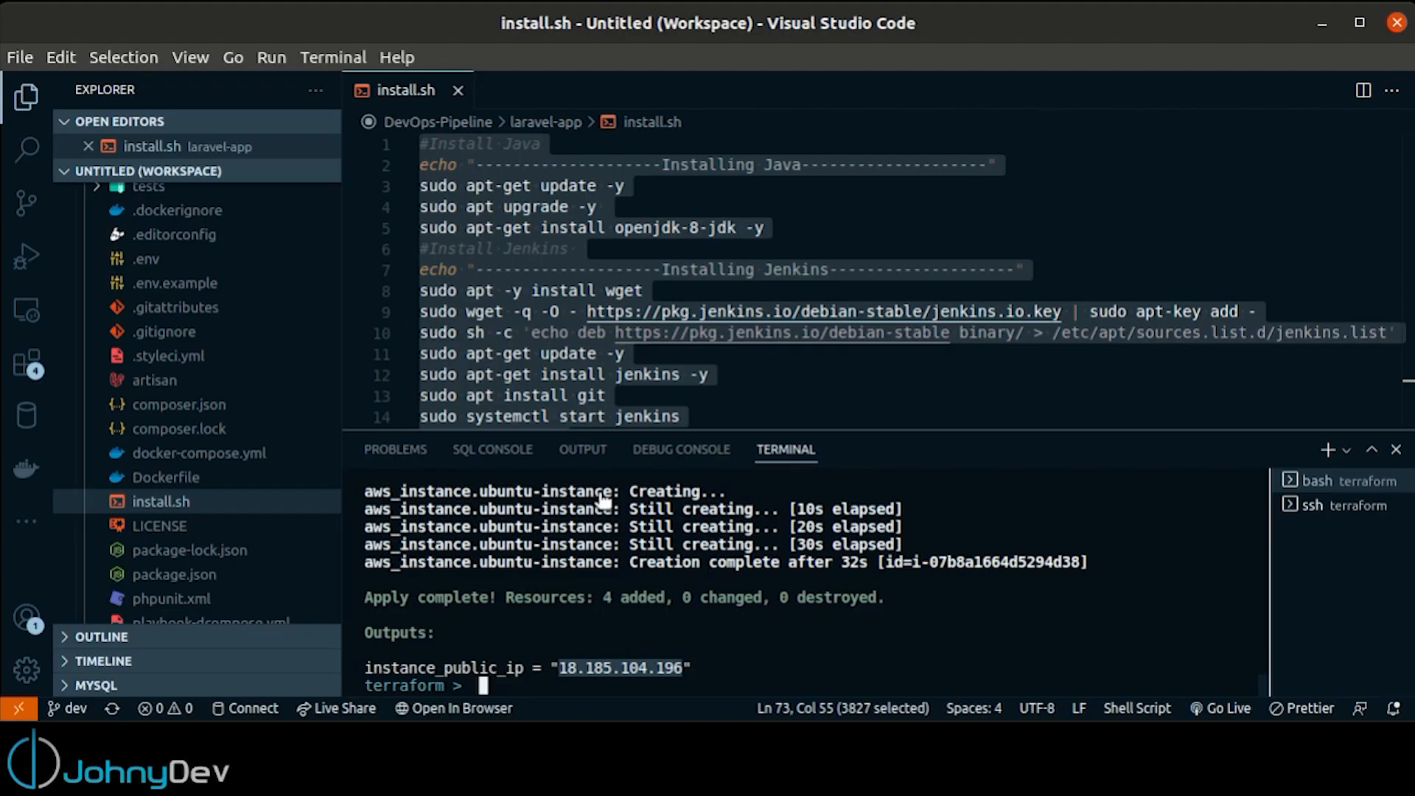
pyautogui.click(1354, 509)
pyautogui.doubleClick(547, 667)
pyautogui.rightClick(546, 667)
pyautogui.click(594, 752)
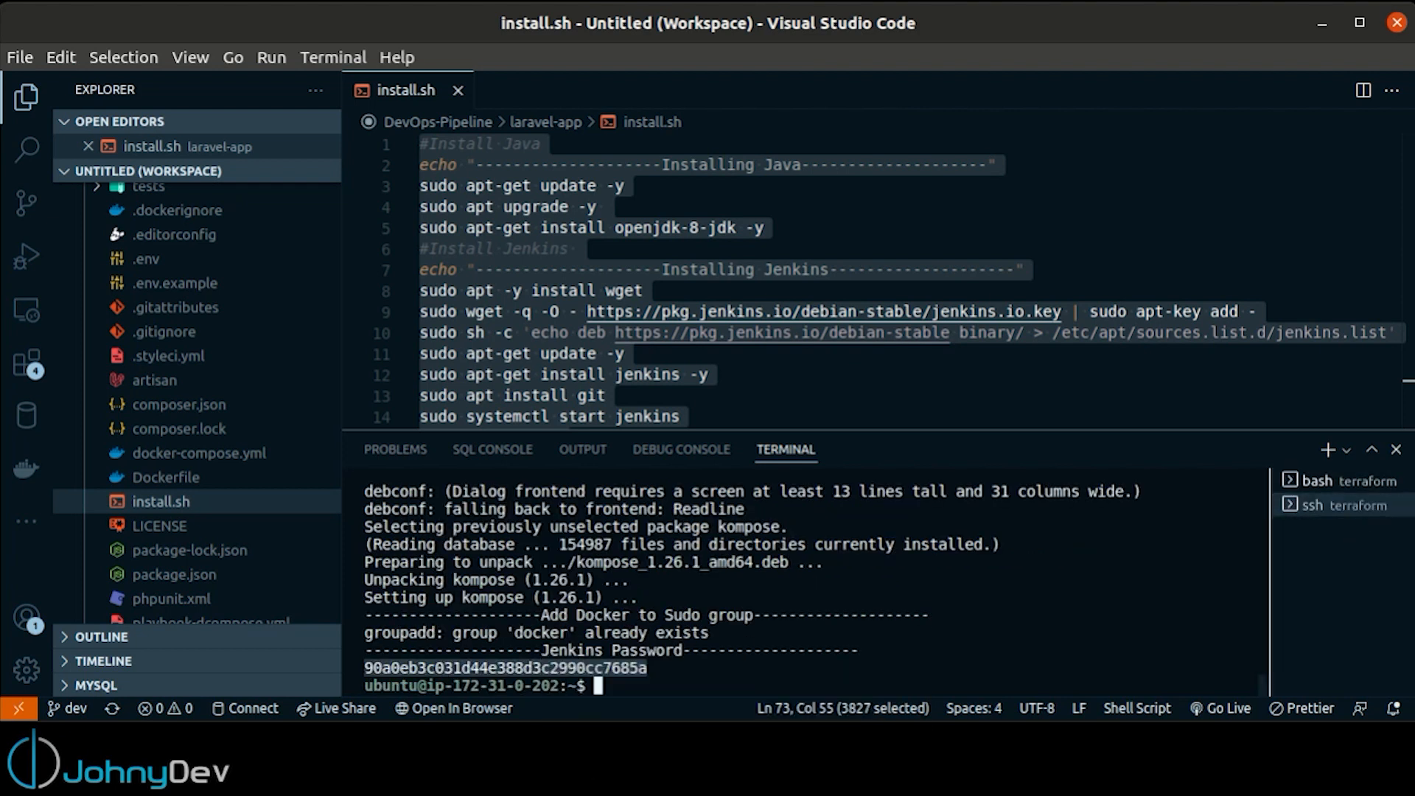
# Switch to the browser, unlock Jenkins by pasting the administrator password, and install the suggested plugins
pyautogui.hotkey('alt', 'Tab')
pyautogui.click(412, 532)
pyautogui.hotkey('ctrl', 'v')
pyautogui.press('Return')
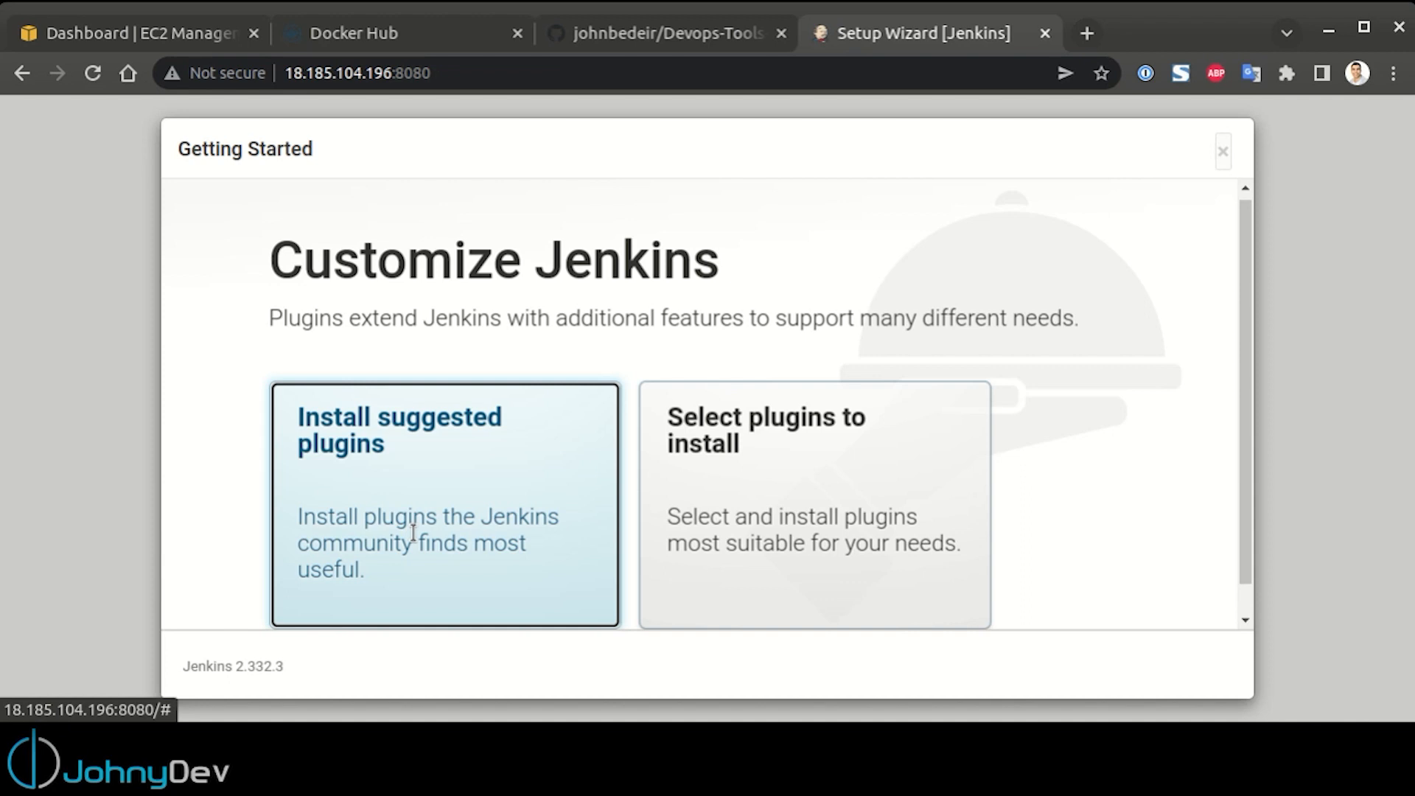
pyautogui.click(445, 421)
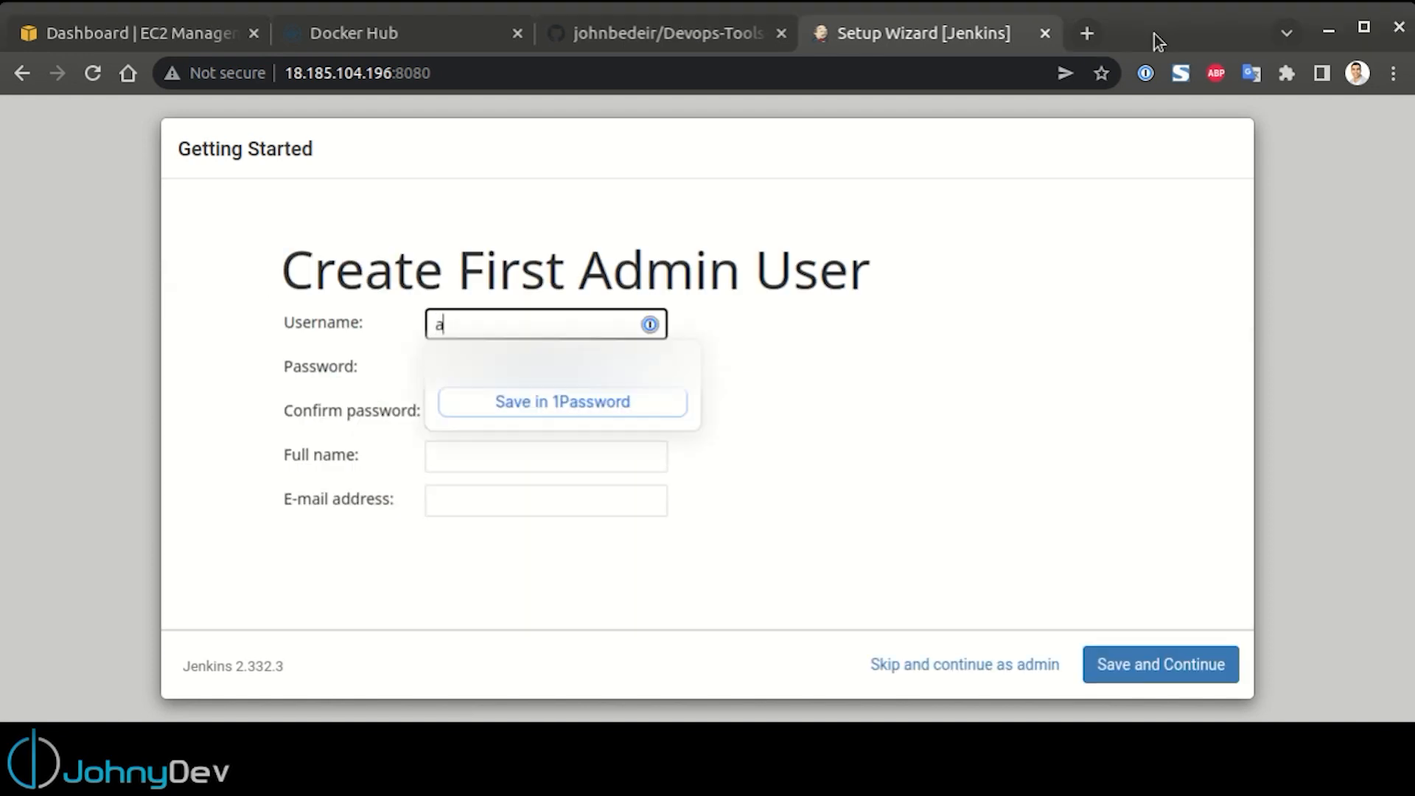
# Create the first Jenkins user as admin with its password, full name and e-mail, and finish the setup wizard with the offered URL
pyautogui.write('dmin')
pyautogui.press('Tab')
pyautogui.press('Tab')
pyautogui.write('admin')
pyautogui.press('Tab')
pyautogui.write('admin')
pyautogui.press('Tab')
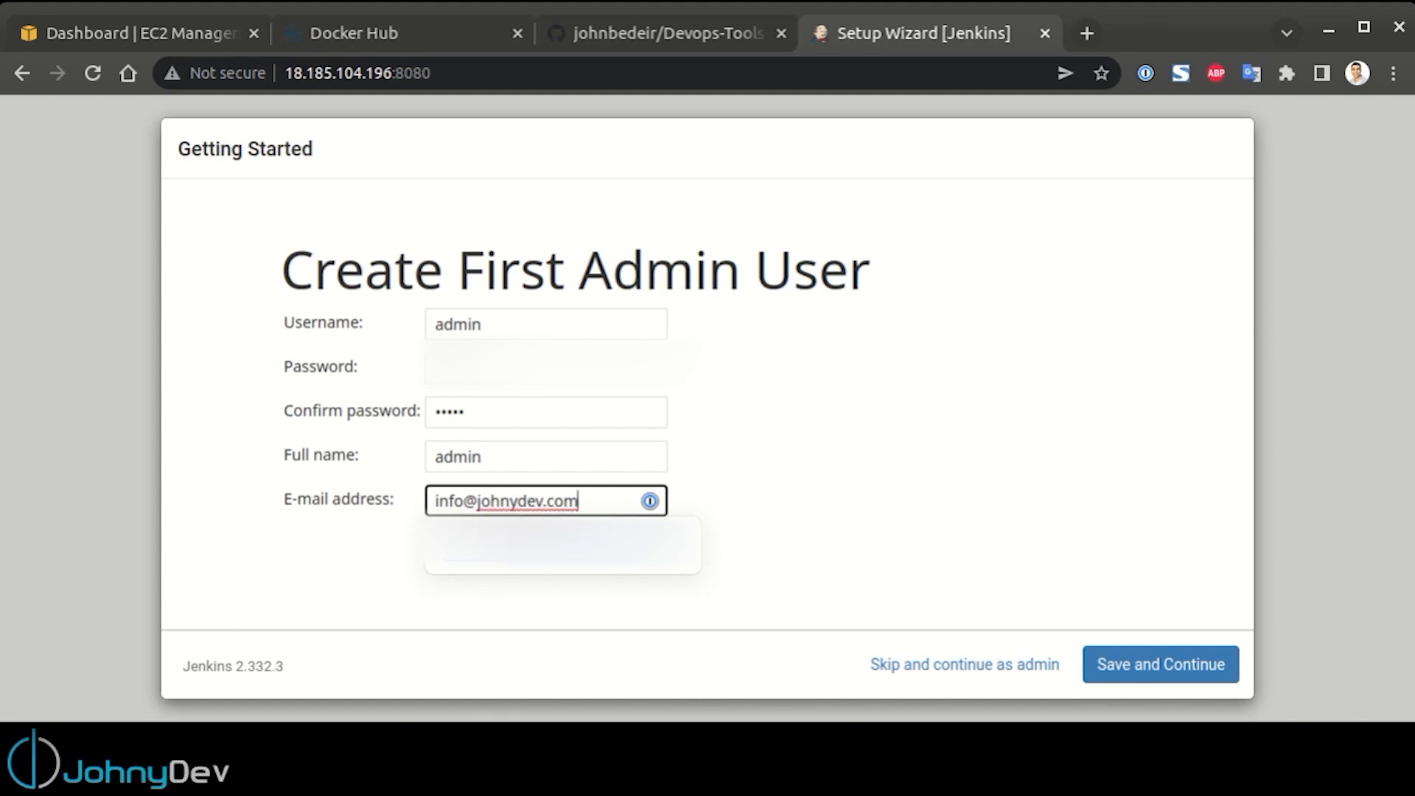
pyautogui.click(1177, 665)
pyautogui.click(1175, 667)
pyautogui.click(379, 387)
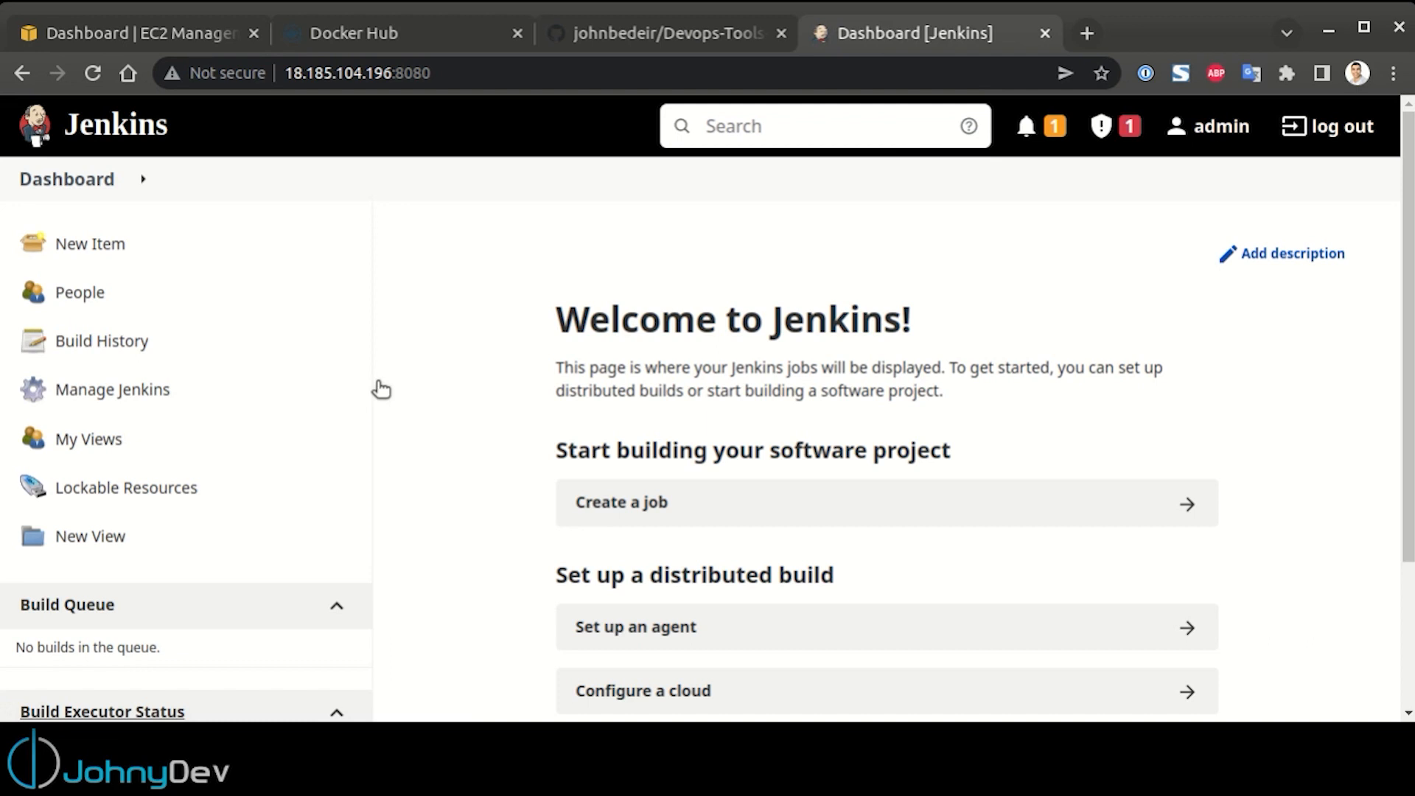
# Open the form for adding a credential to the global domain of the Jenkins credential store
pyautogui.click(204, 396)
pyautogui.scroll(-7, 904, 472)
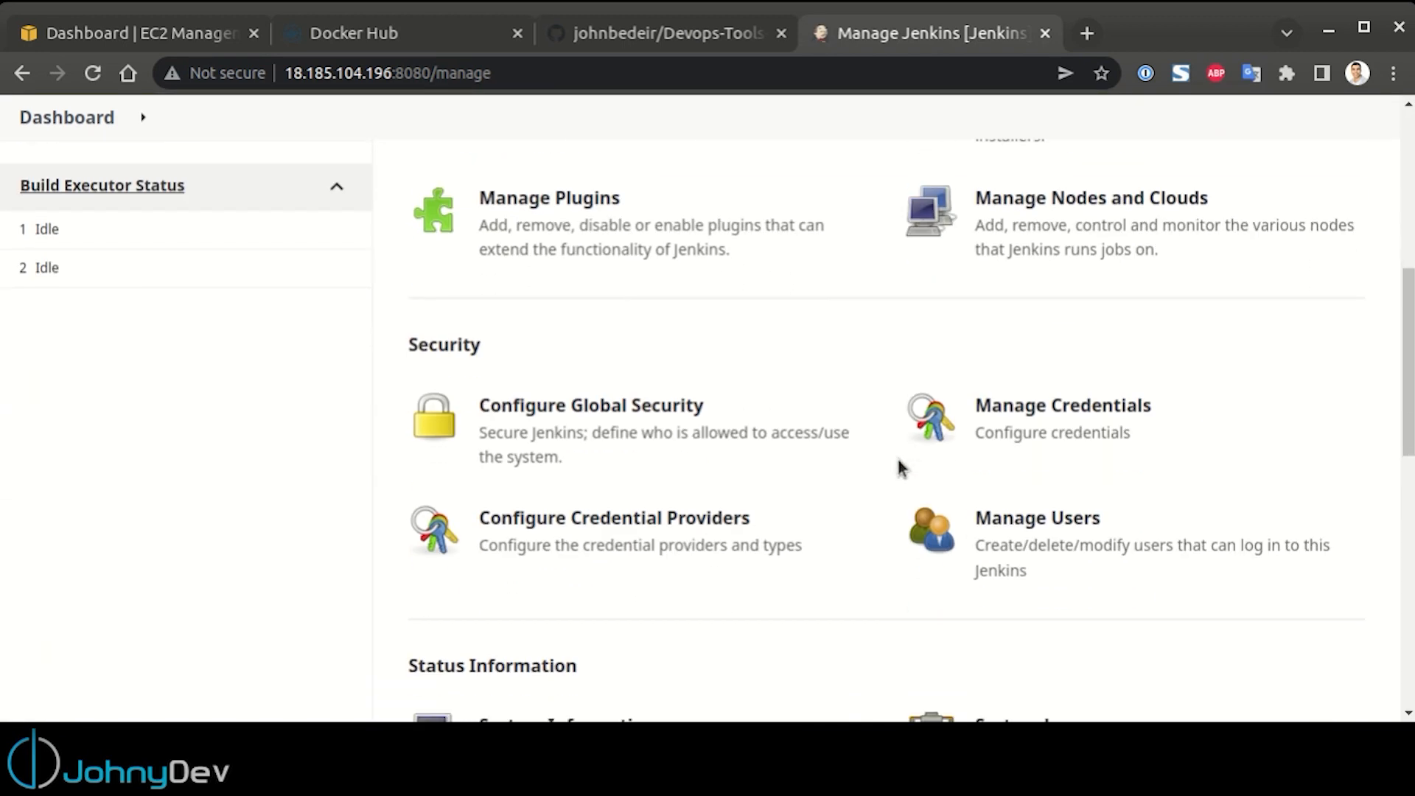
pyautogui.click(1071, 435)
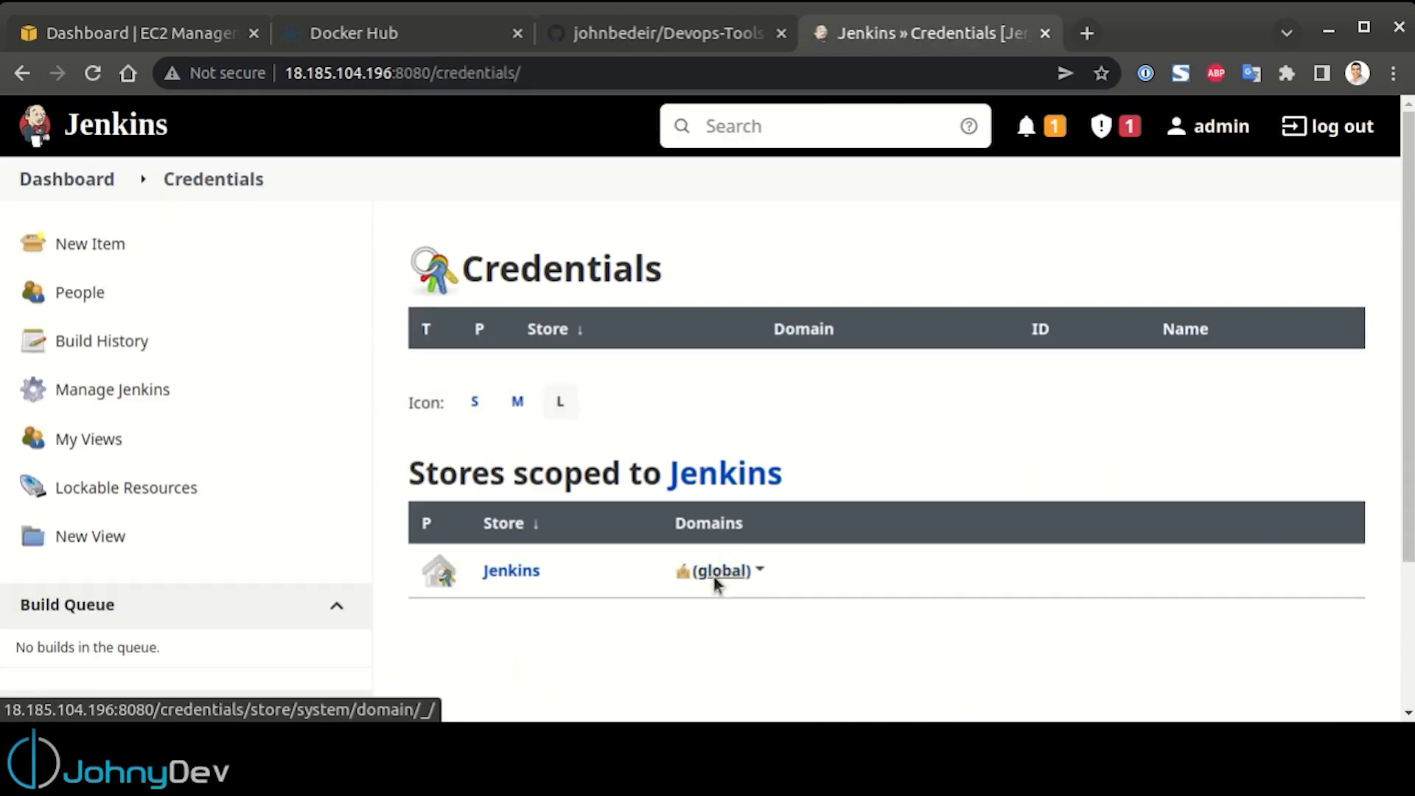
pyautogui.click(714, 578)
pyautogui.click(145, 306)
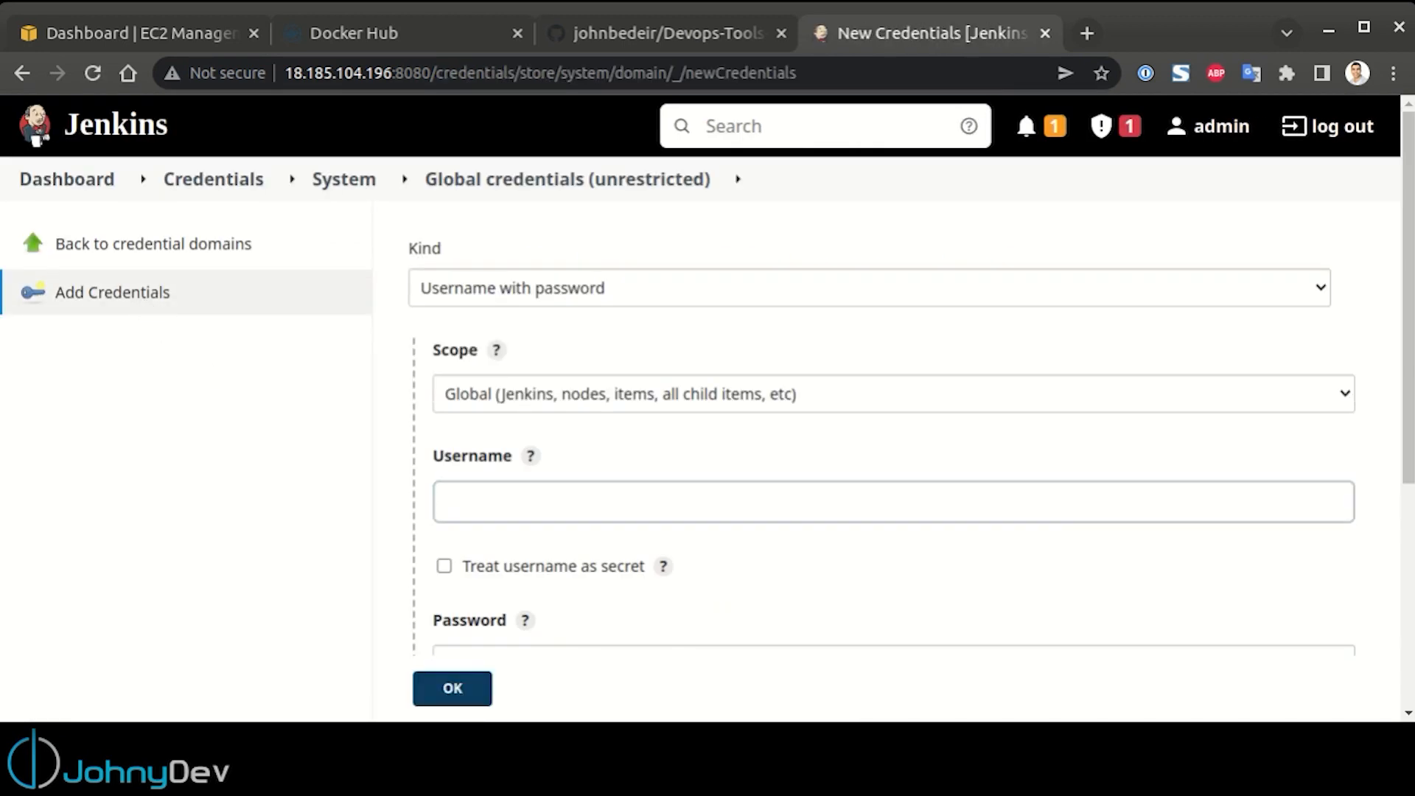
# Save a credential with the GitHub username and password, using github as both its ID and description
pyautogui.scroll(-4, 771, 421)
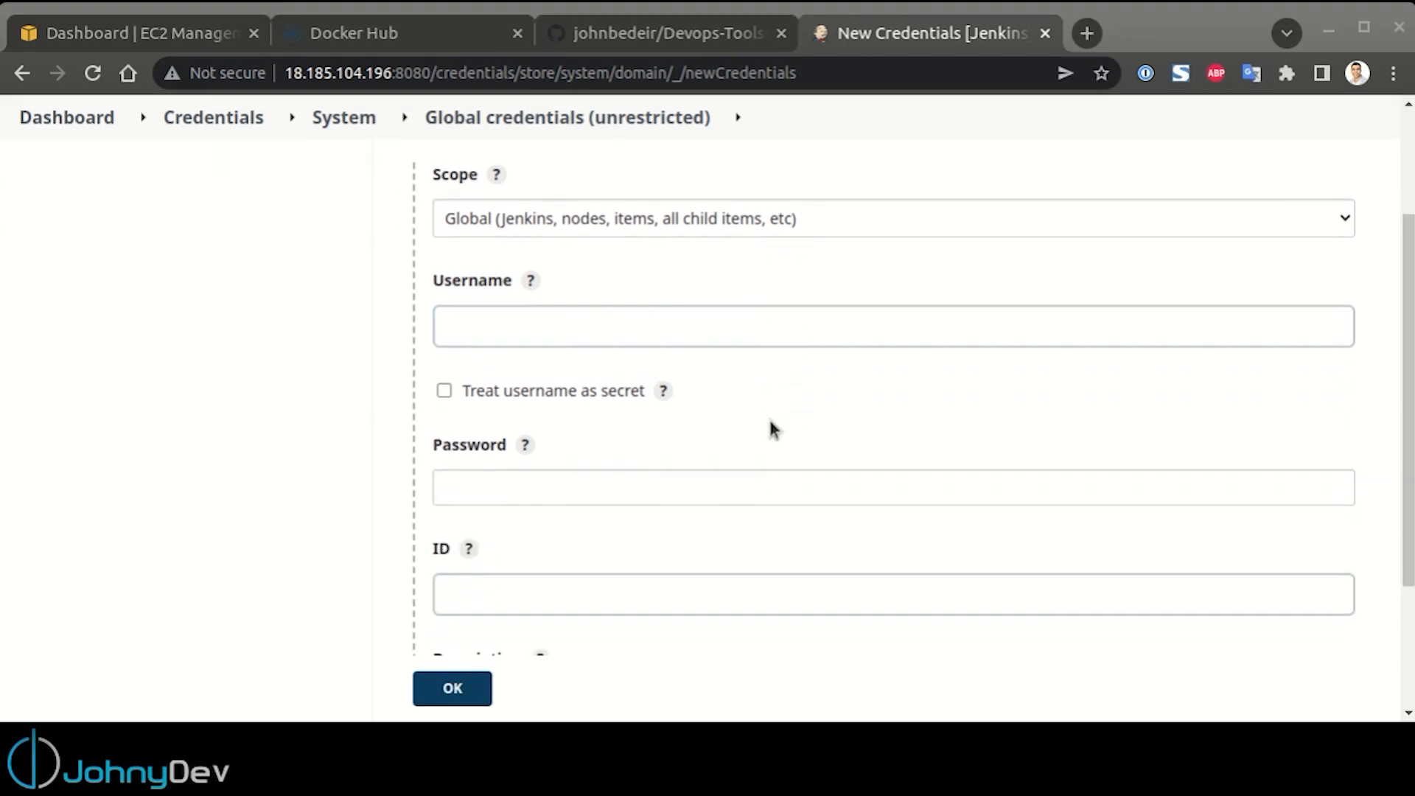
pyautogui.click(537, 212)
pyautogui.hotkey('ctrl', 'v')
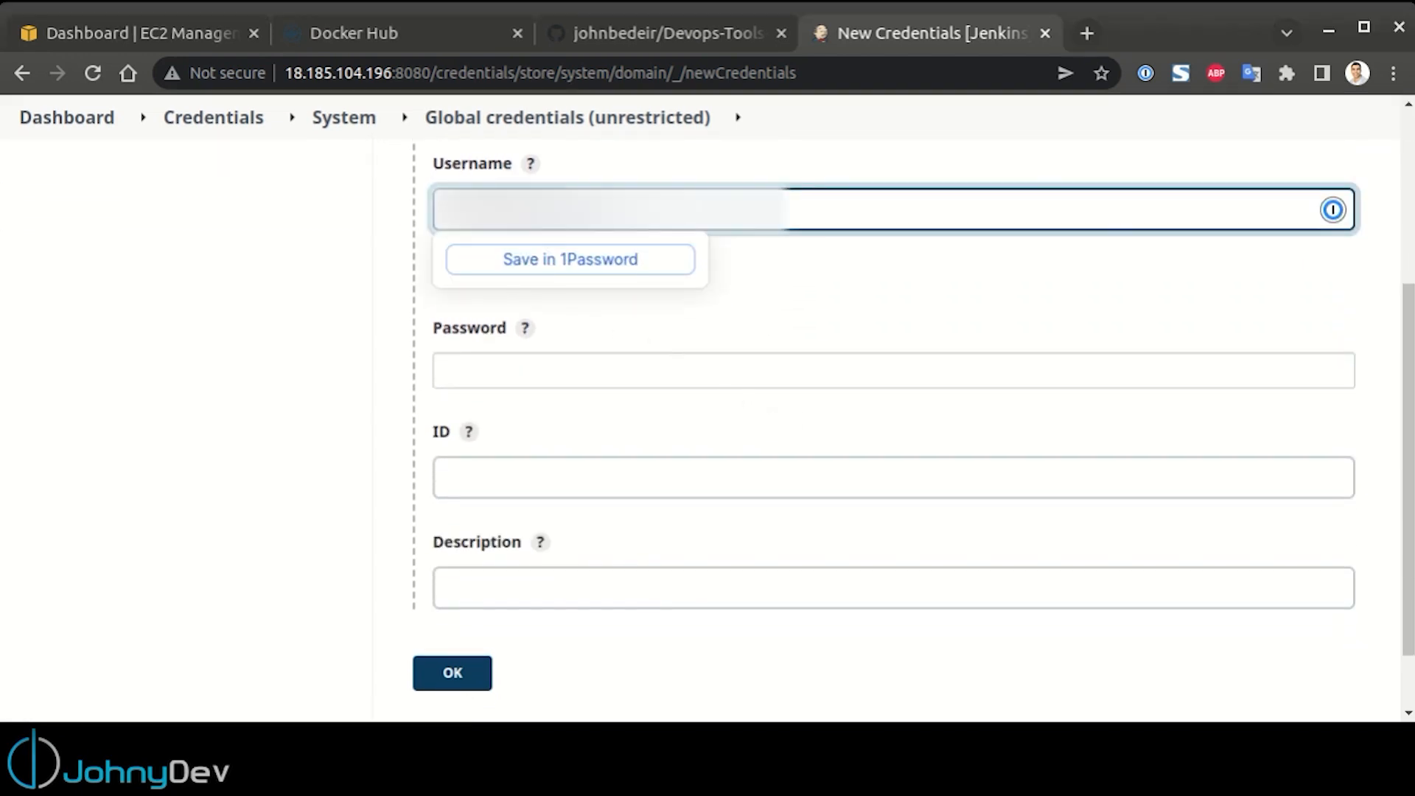
pyautogui.hotkey('ctrl', 'v')
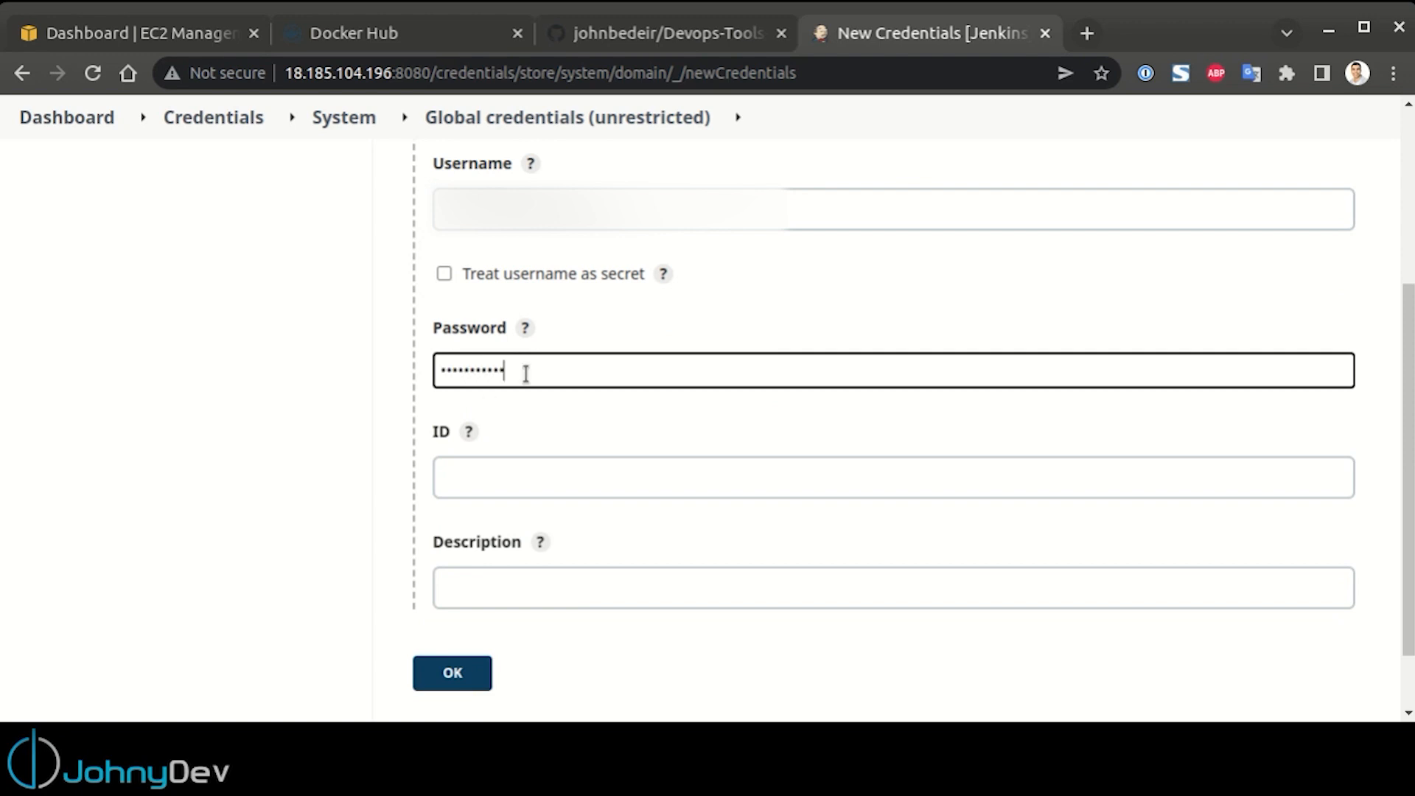
pyautogui.click(528, 480)
pyautogui.write('github')
pyautogui.press('Tab')
pyautogui.write('github')
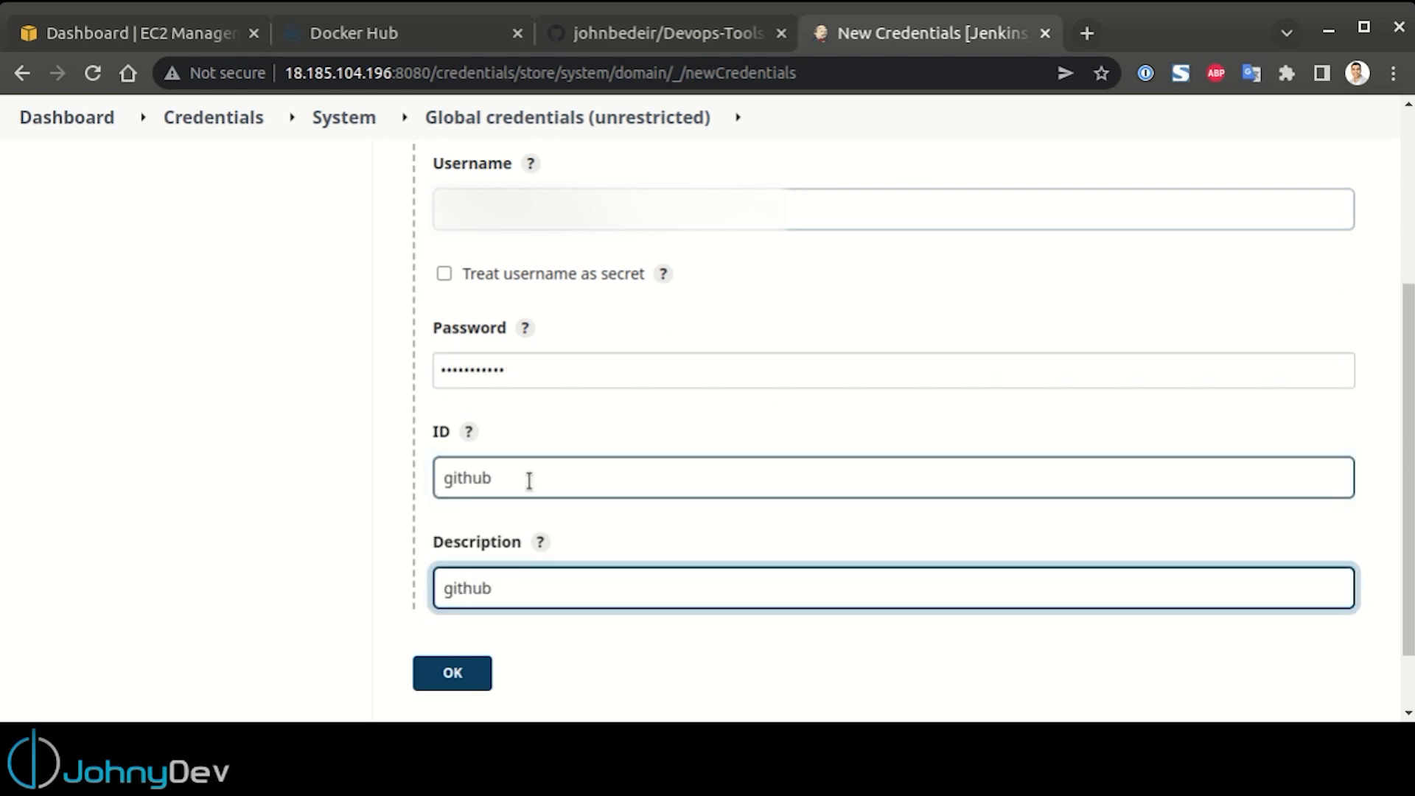
pyautogui.click(427, 672)
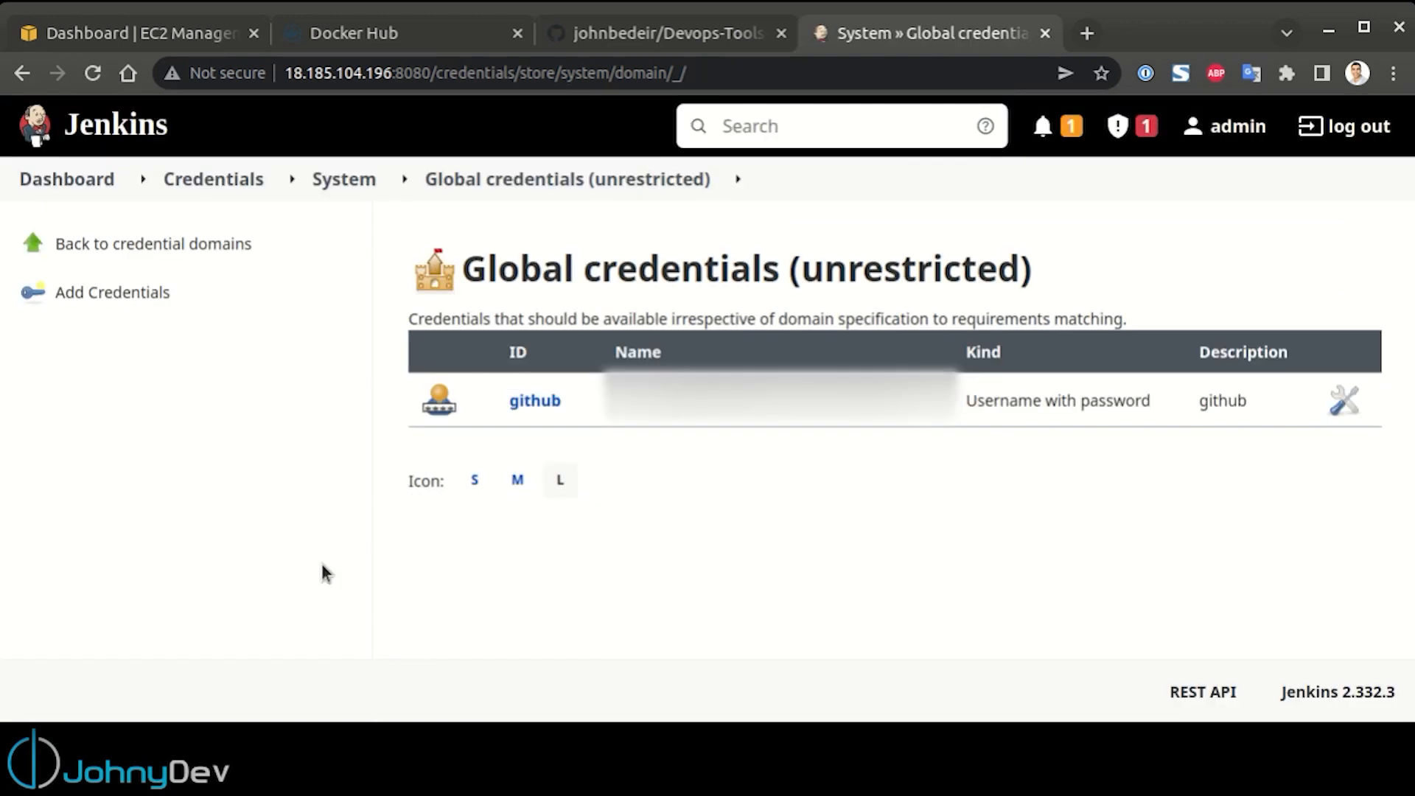
# Add a global username-with-password credential for Docker Hub, entering its username and password, with dockerhub as both ID and description
pyautogui.click(139, 296)
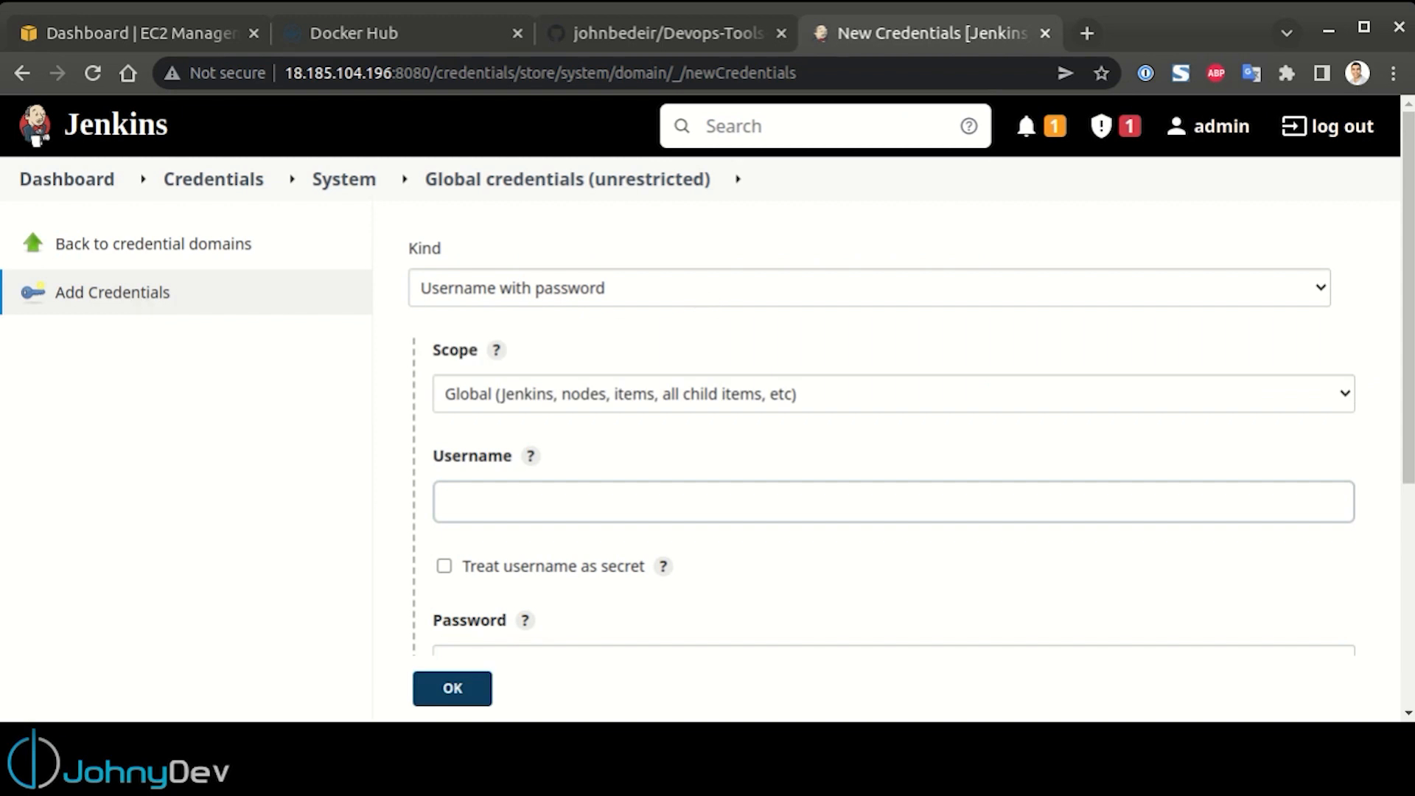
pyautogui.hotkey('alt', 'Tab')
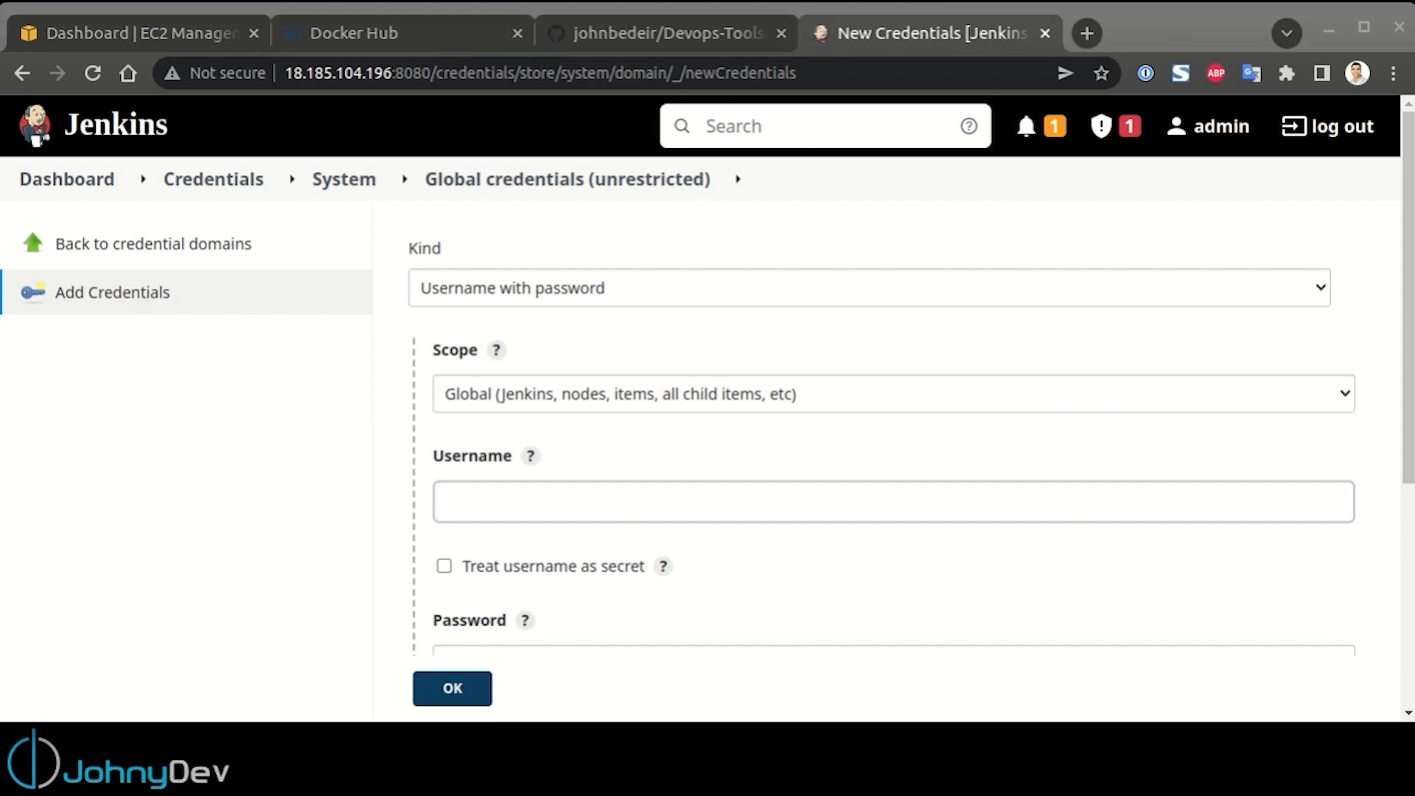
pyautogui.scroll(-4, 1115, 451)
pyautogui.click(603, 220)
pyautogui.hotkey('ctrl', 'v')
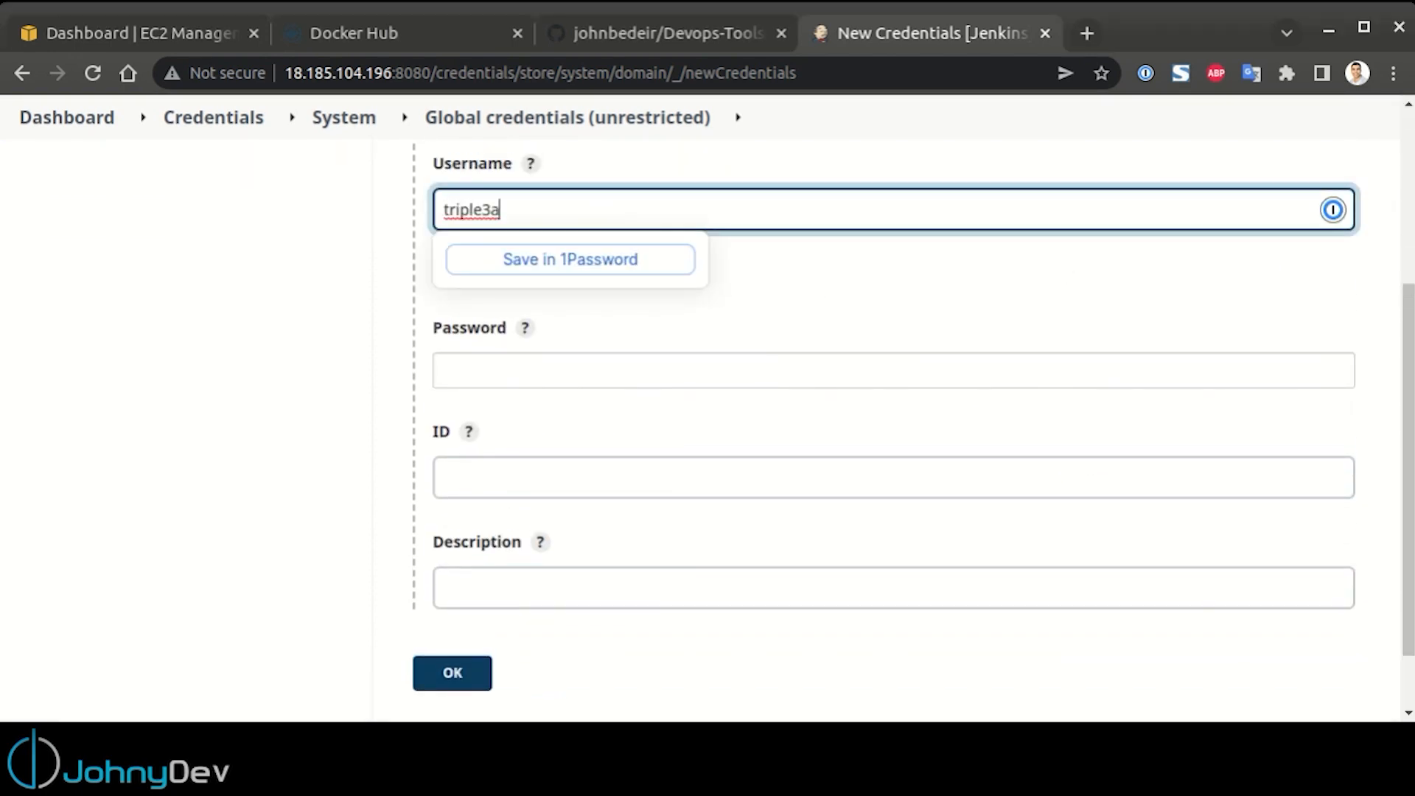
pyautogui.hotkey('alt', 'Tab')
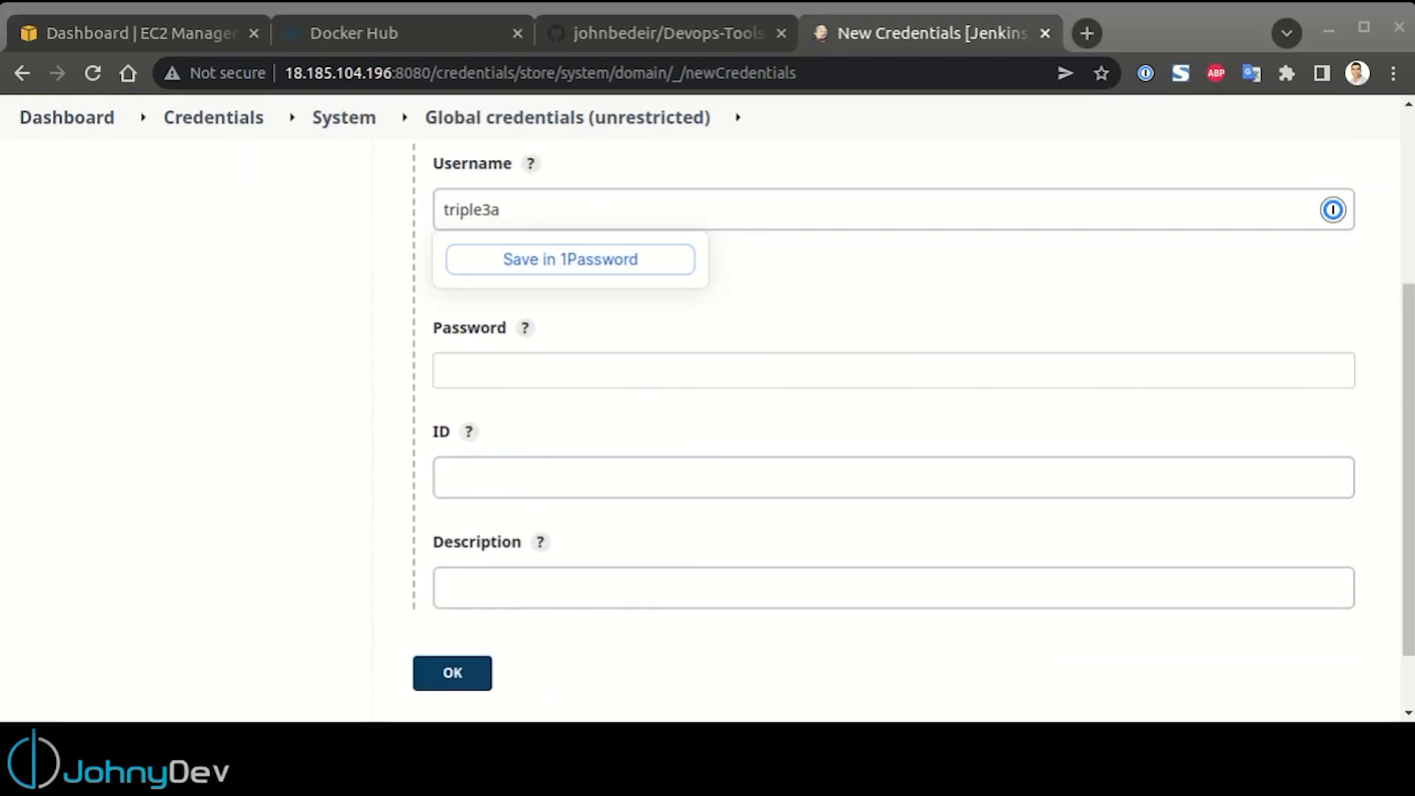
pyautogui.click(652, 371)
pyautogui.hotkey('ctrl', 'v')
pyautogui.click(594, 474)
pyautogui.write('dockerhub')
pyautogui.press('Tab')
pyautogui.write('dockerhub')
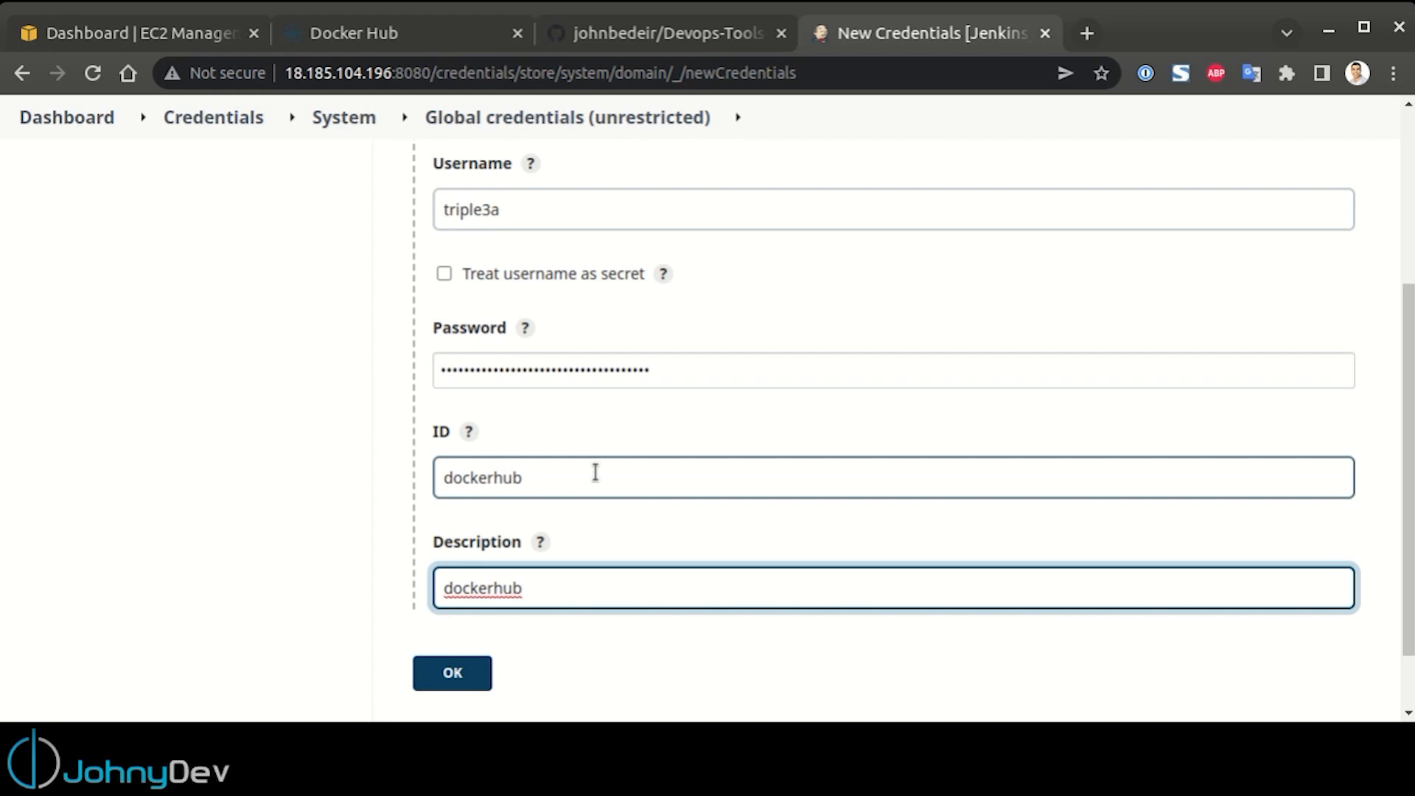
# Return to the Jenkins dashboard and create a new Pipeline item named laravel-app
pyautogui.click(67, 117)
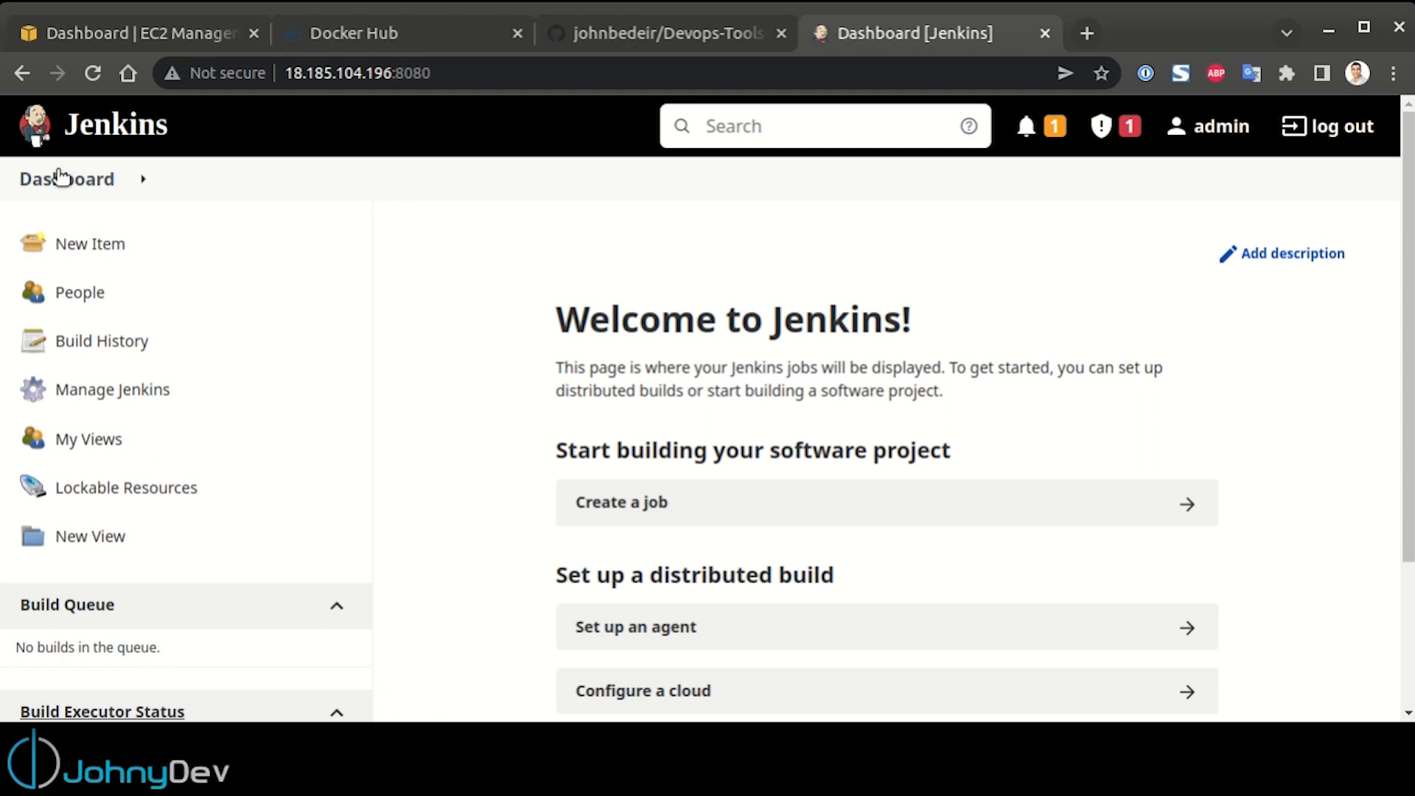
pyautogui.click(126, 263)
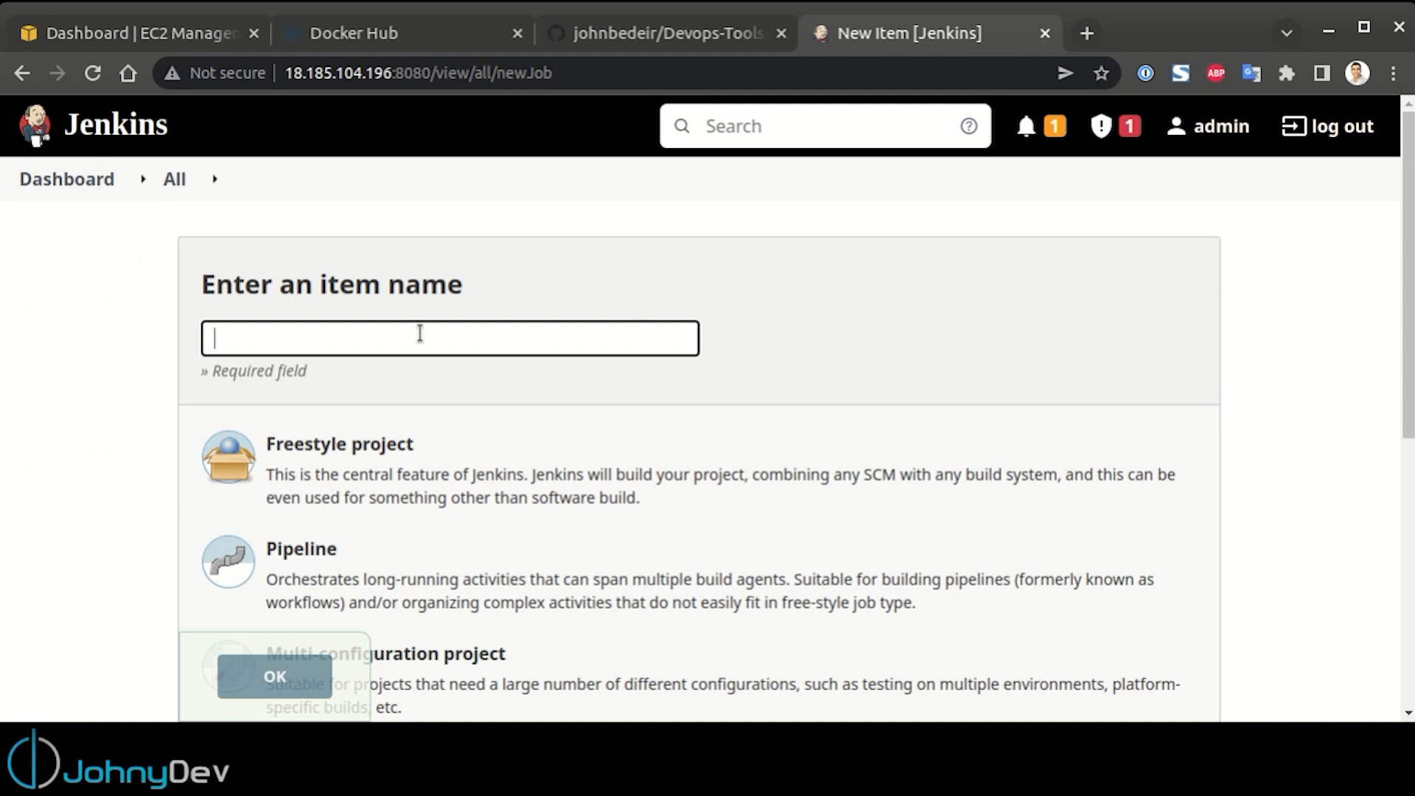
pyautogui.write('laravel-app')
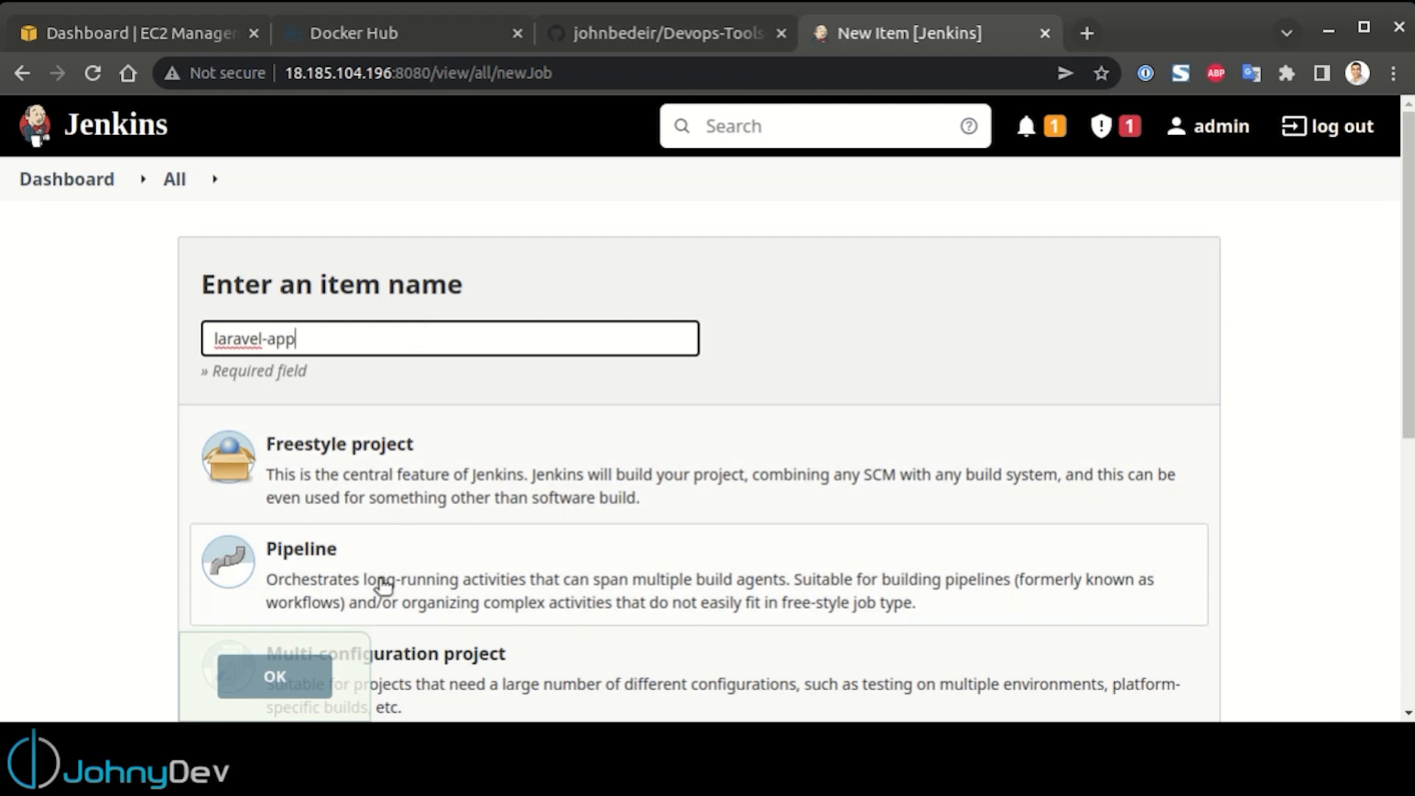
pyautogui.click(398, 582)
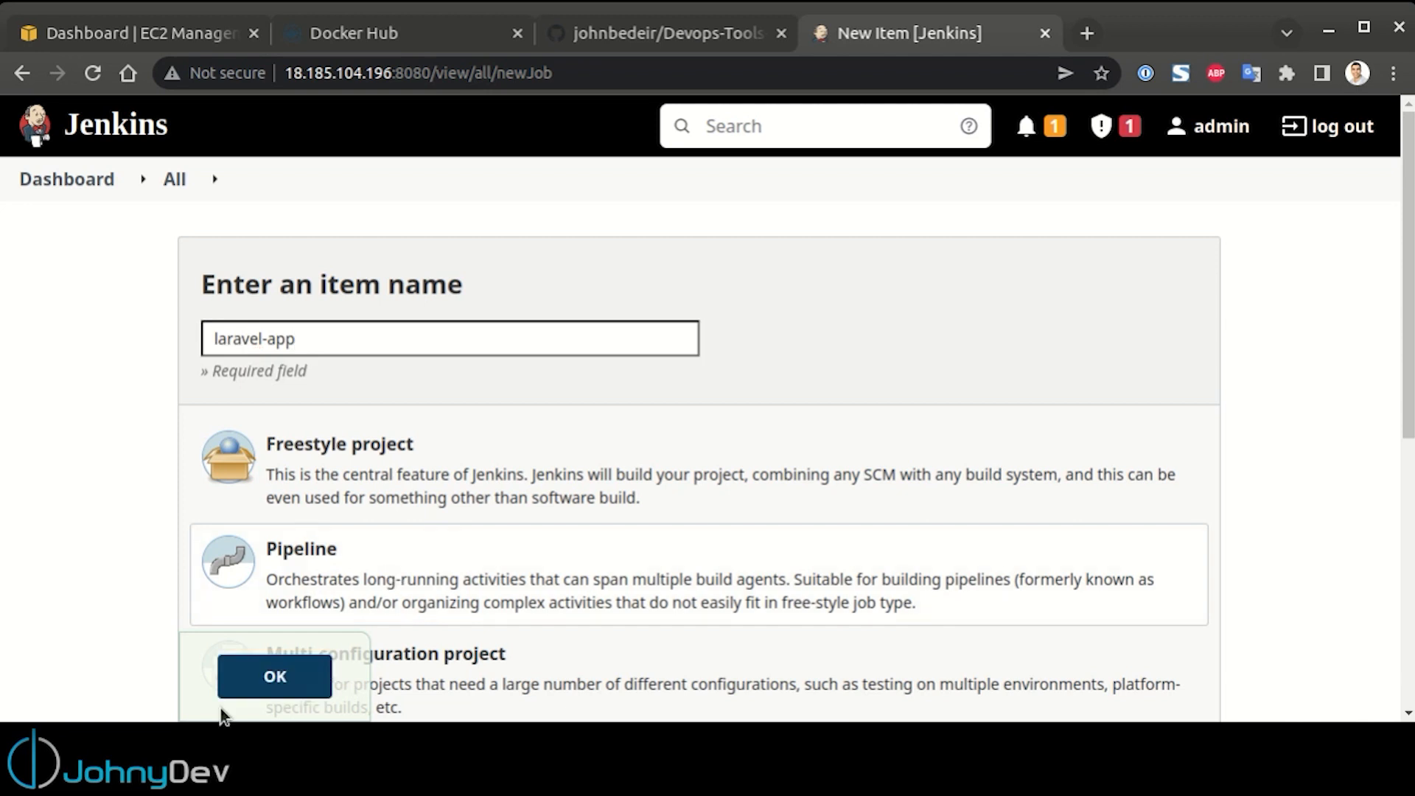
pyautogui.click(263, 679)
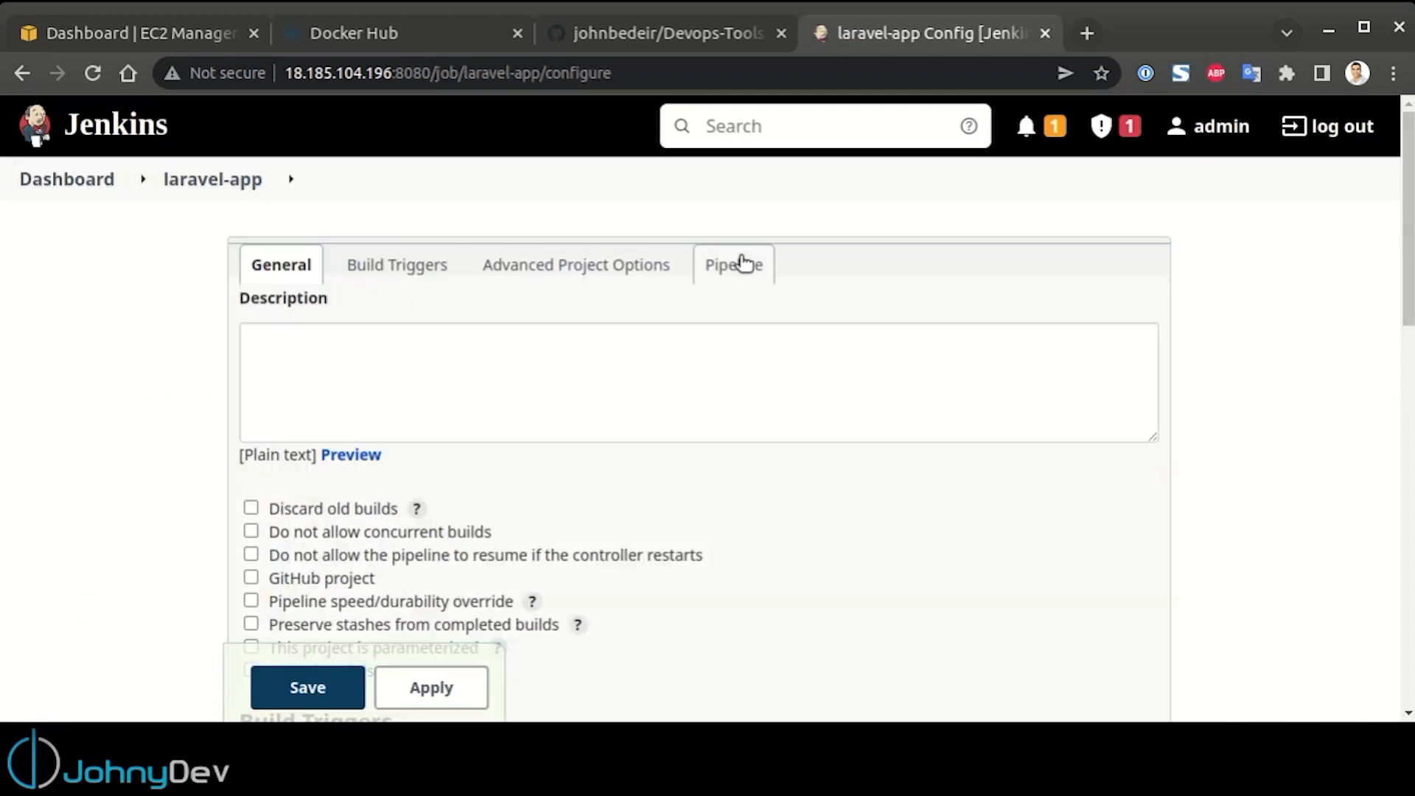
# Paste the copied script with the Docker Login and Build & push Dockerfile stages as the laravel-app job's pipeline script
pyautogui.click(739, 263)
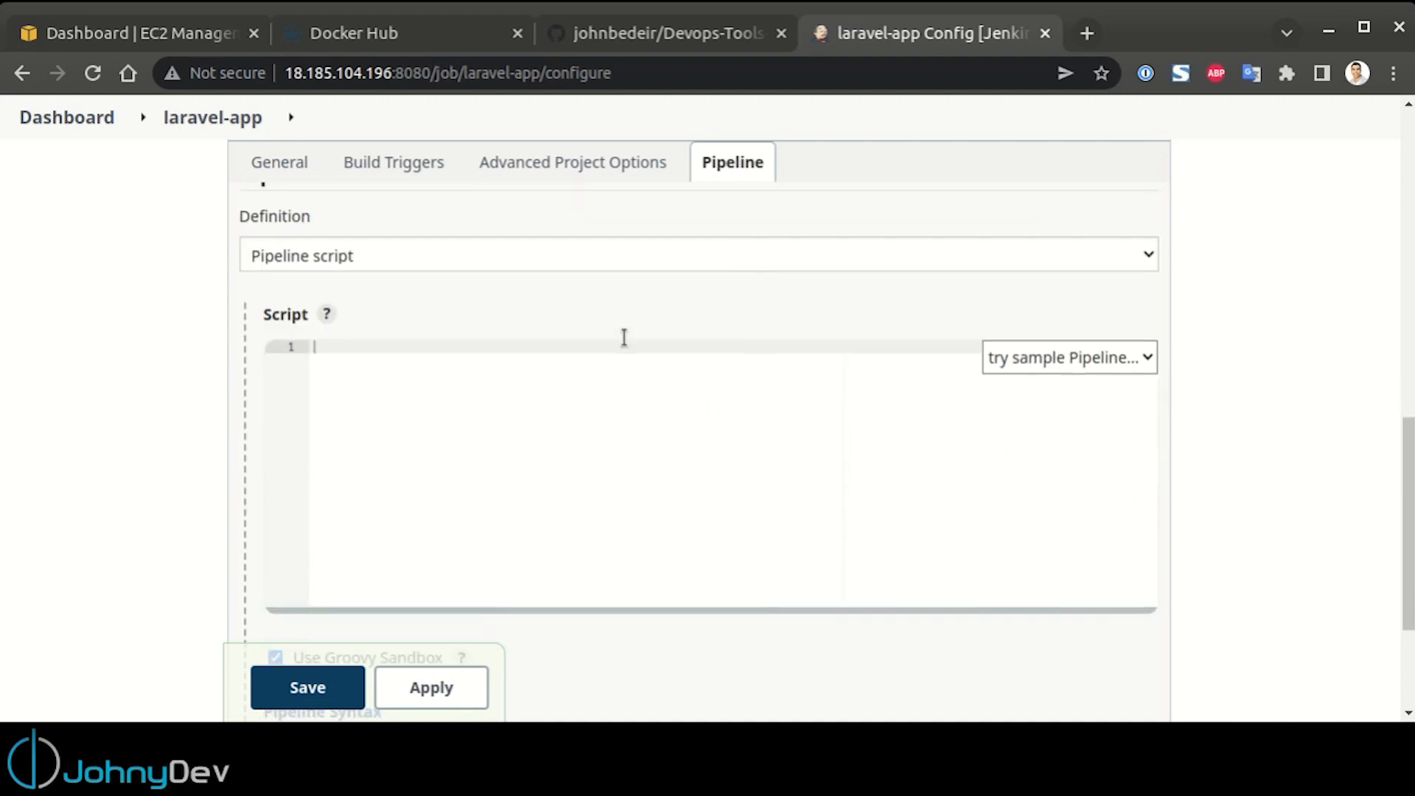
pyautogui.click(548, 258)
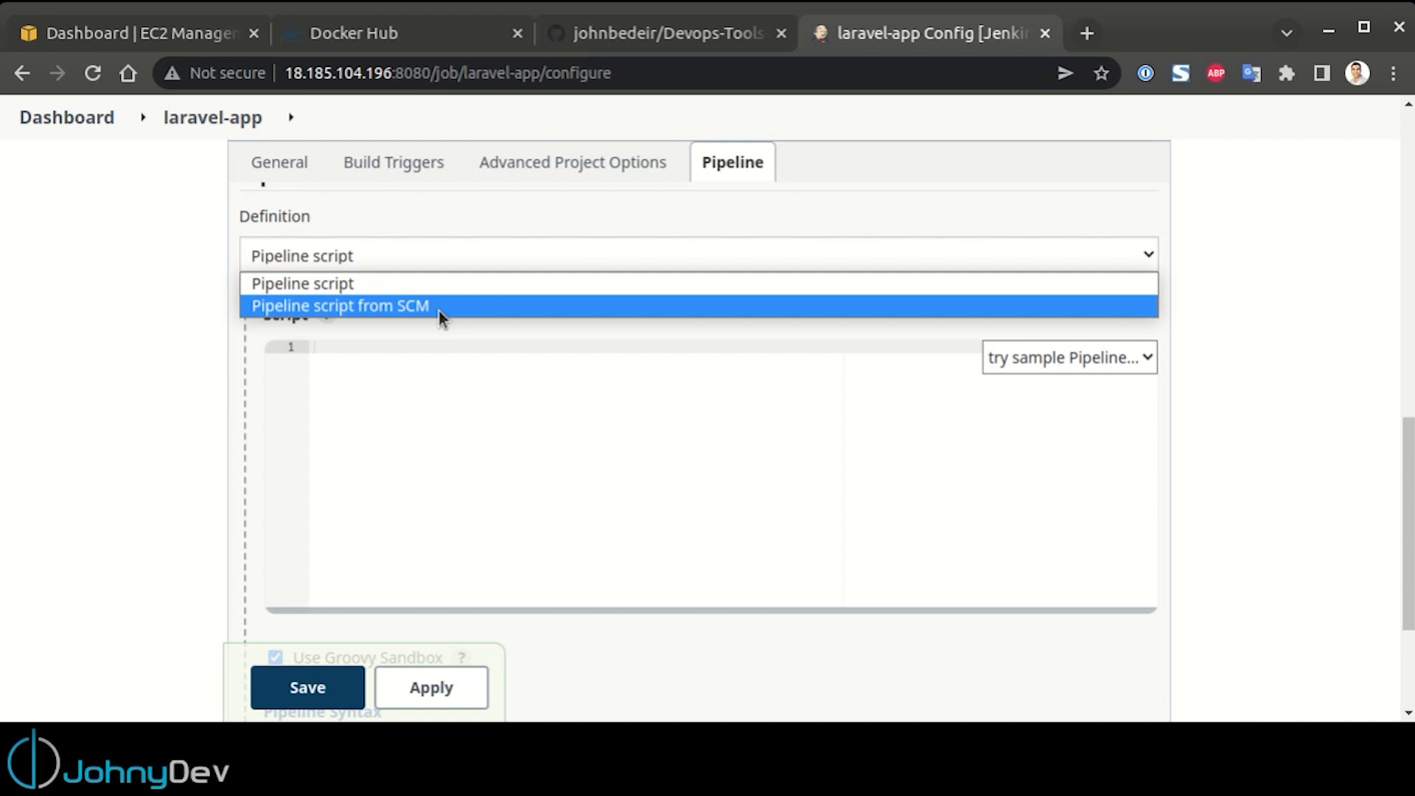
pyautogui.click(480, 440)
pyautogui.click(376, 427)
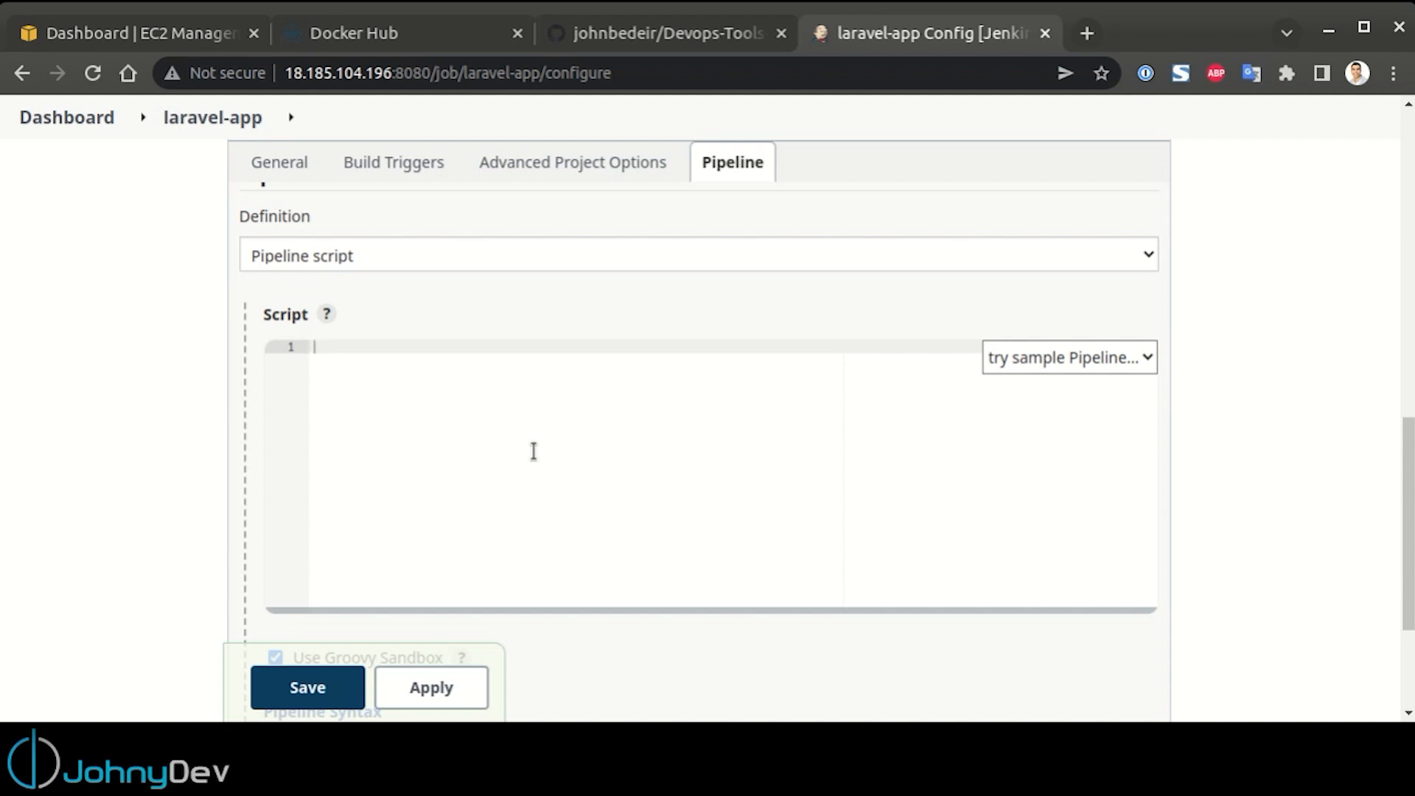
pyautogui.hotkey('ctrl', 'v')
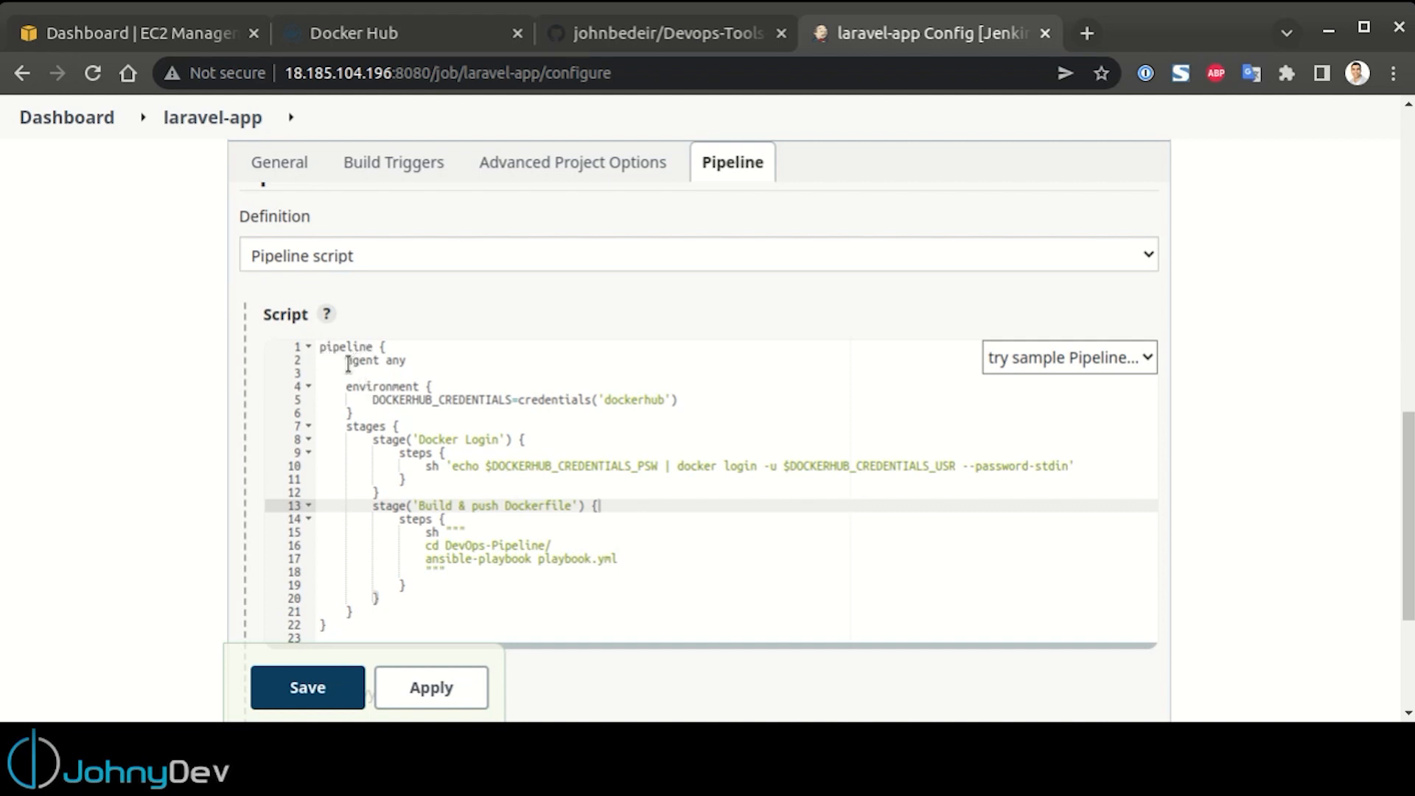
# Review the script's environment block, the docker login command and the stage that runs the Ansible playbook
pyautogui.moveTo(371, 412); pyautogui.dragTo(323, 390)
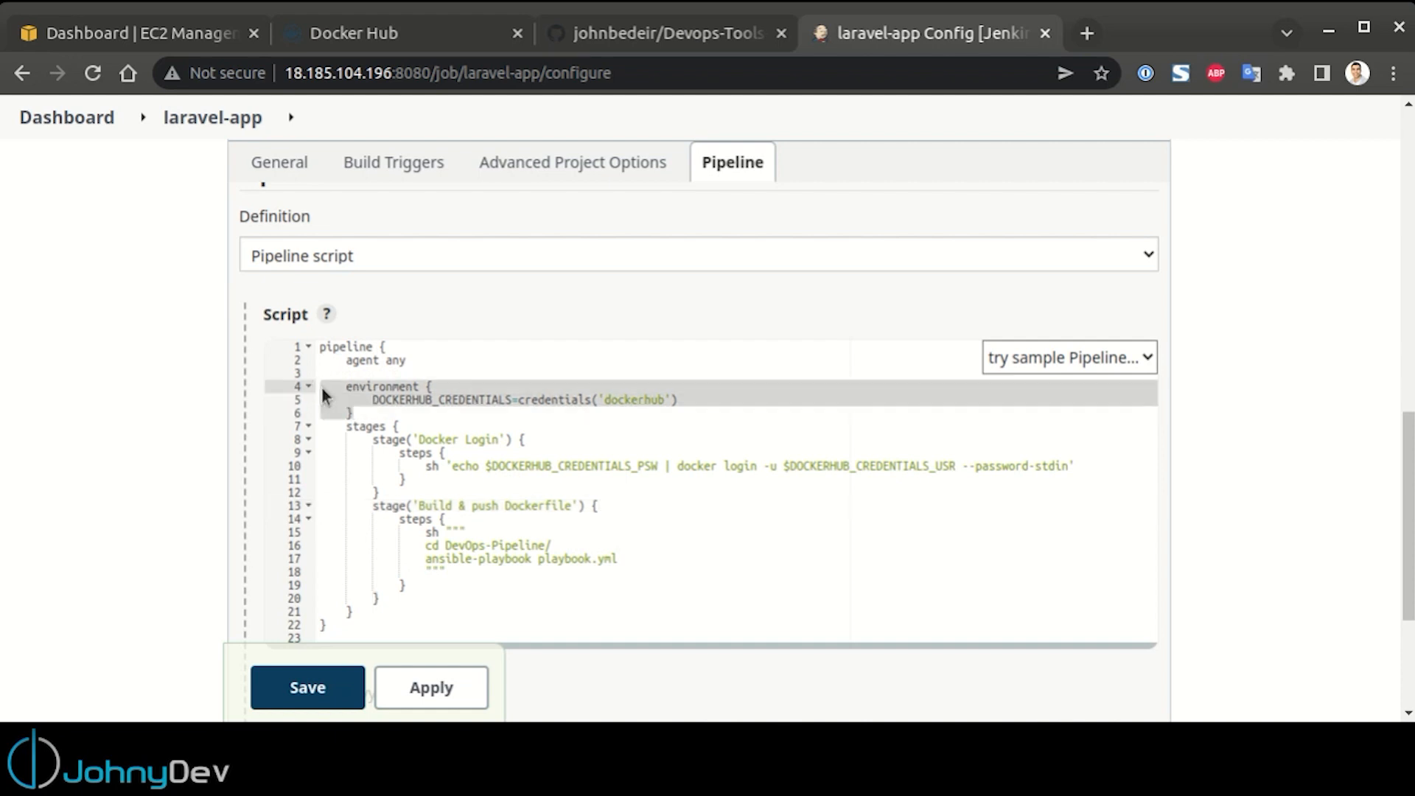
pyautogui.click(371, 401)
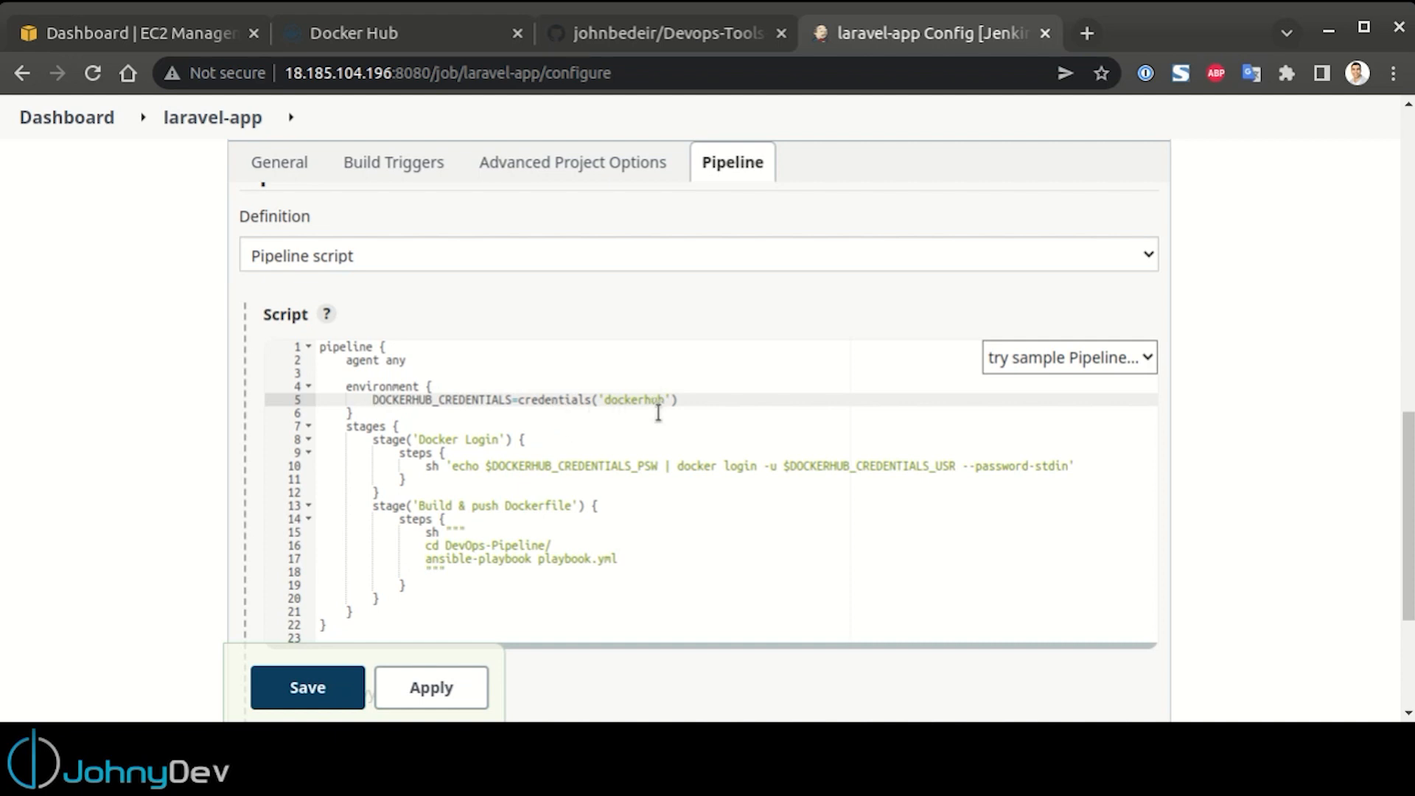
pyautogui.moveTo(450, 466); pyautogui.dragTo(1071, 466)
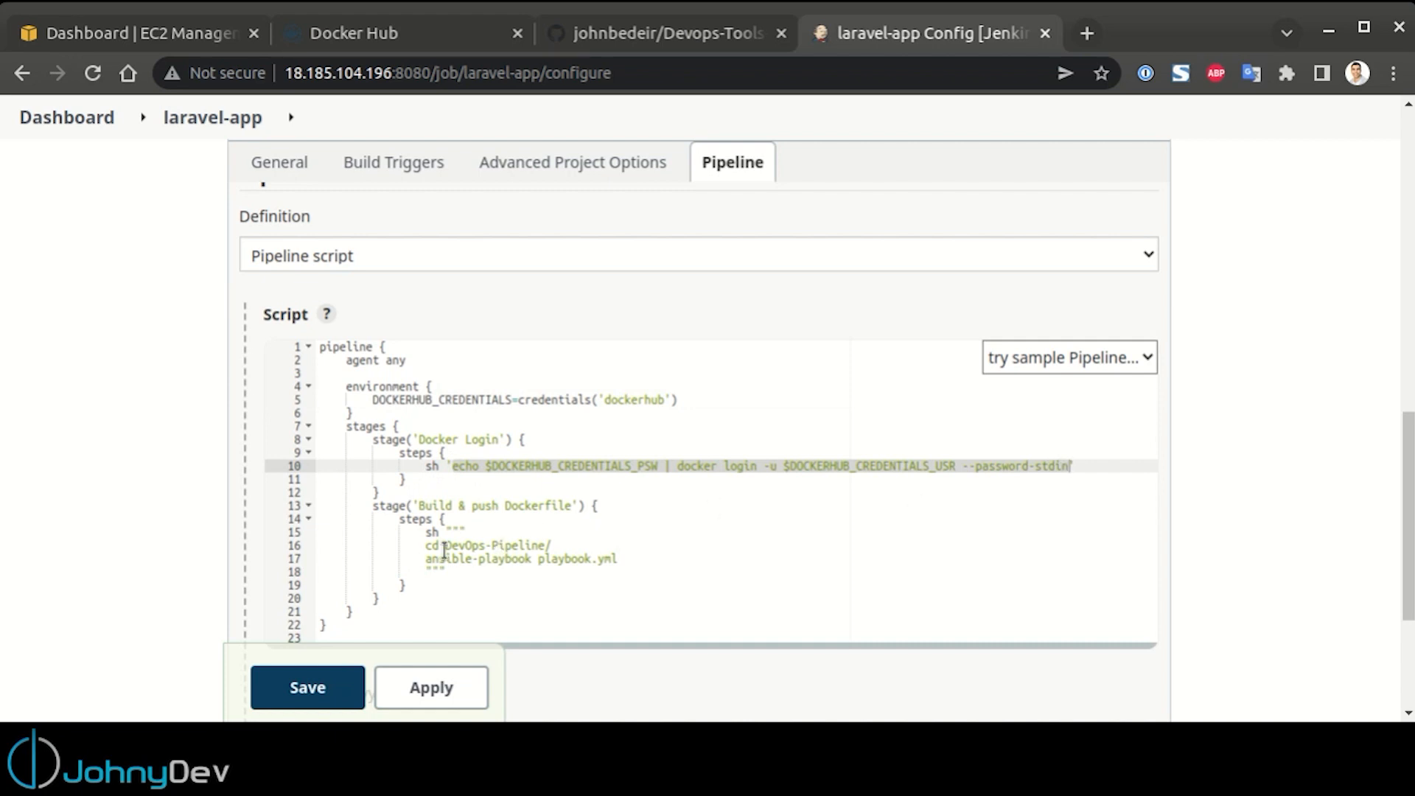
pyautogui.moveTo(366, 506); pyautogui.dragTo(695, 552)
pyautogui.click(670, 562)
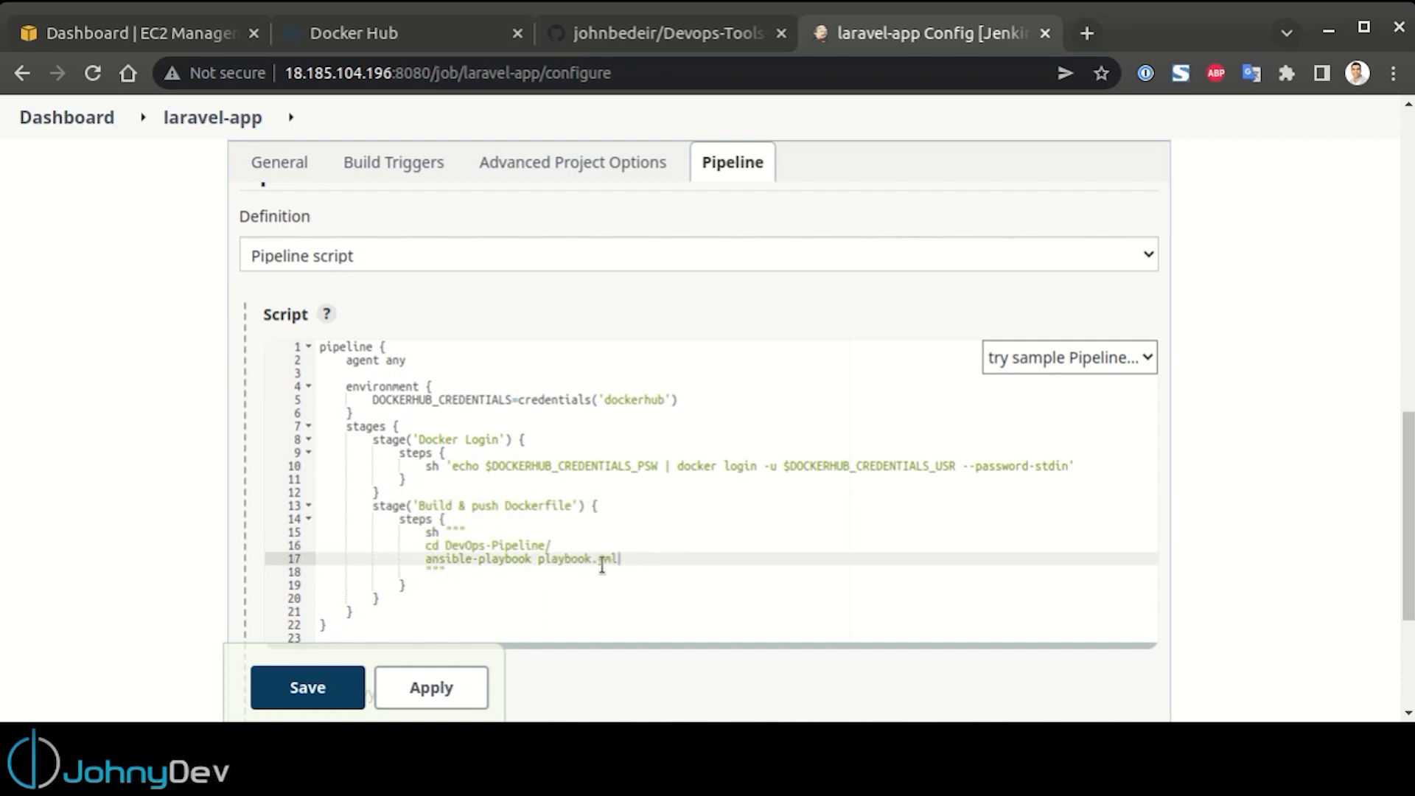
pyautogui.click(626, 600)
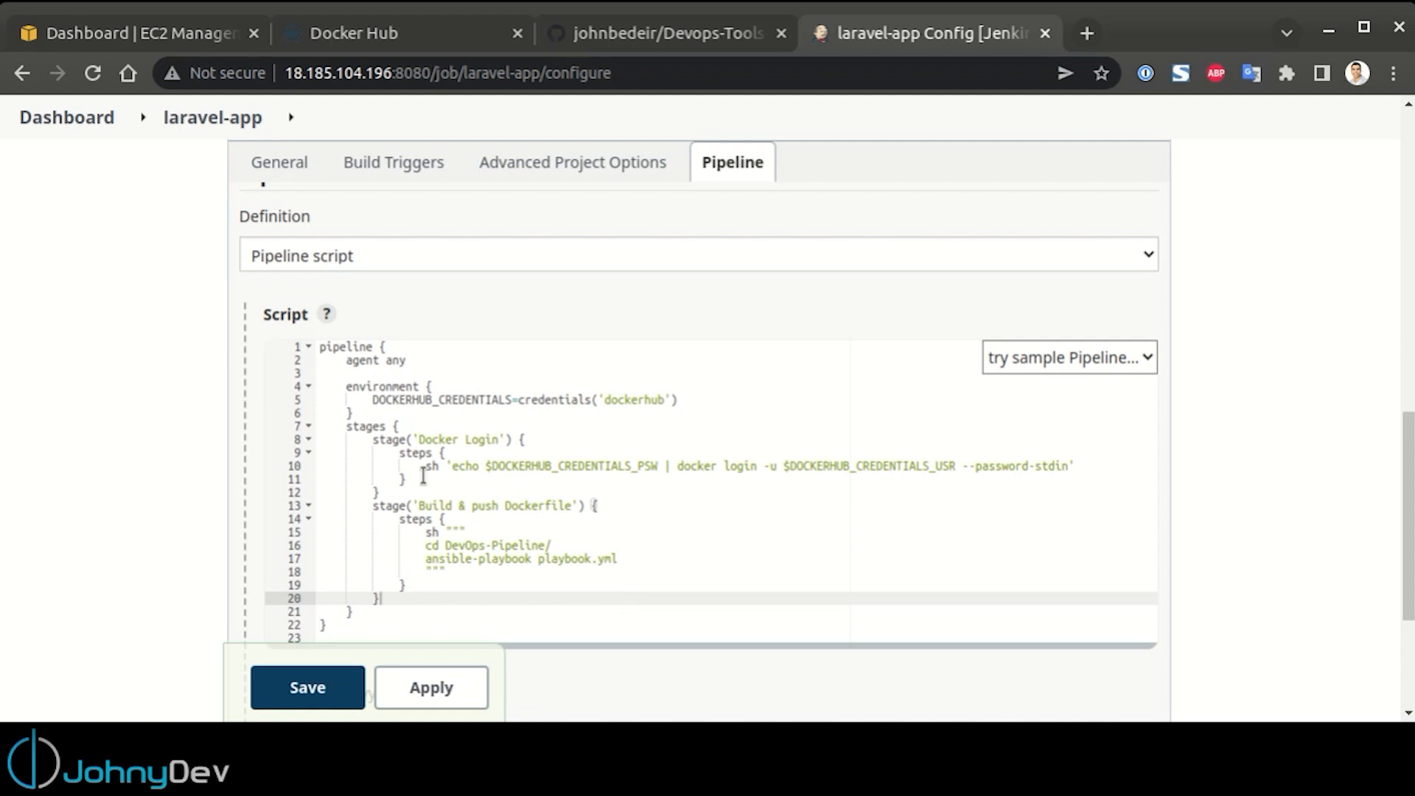
# Switch to Visual Studio Code, close install.sh, and open docker-compose.yml and playbook-dcompose.yml from the laravel-app folder
pyautogui.hotkey('alt', 'Tab')
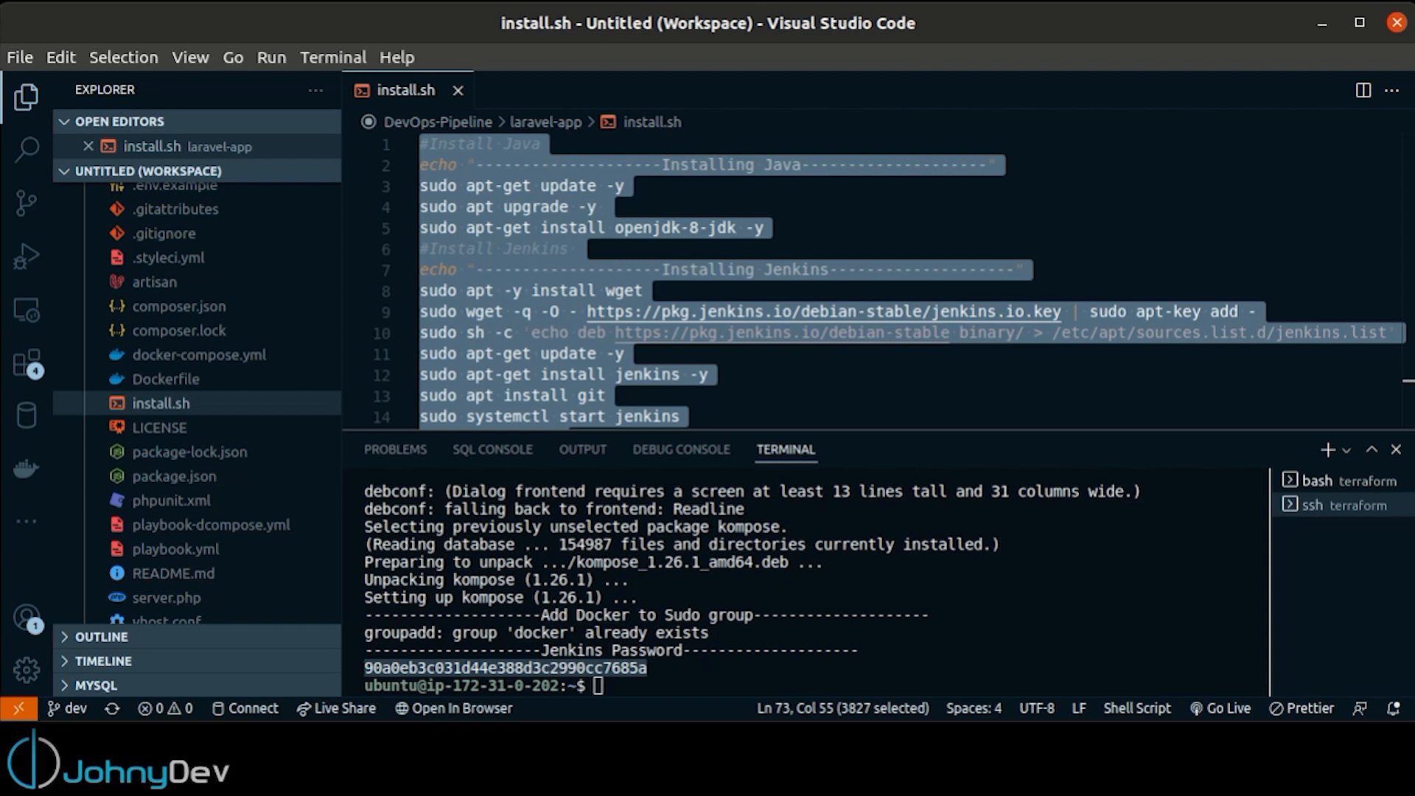
pyautogui.click(458, 90)
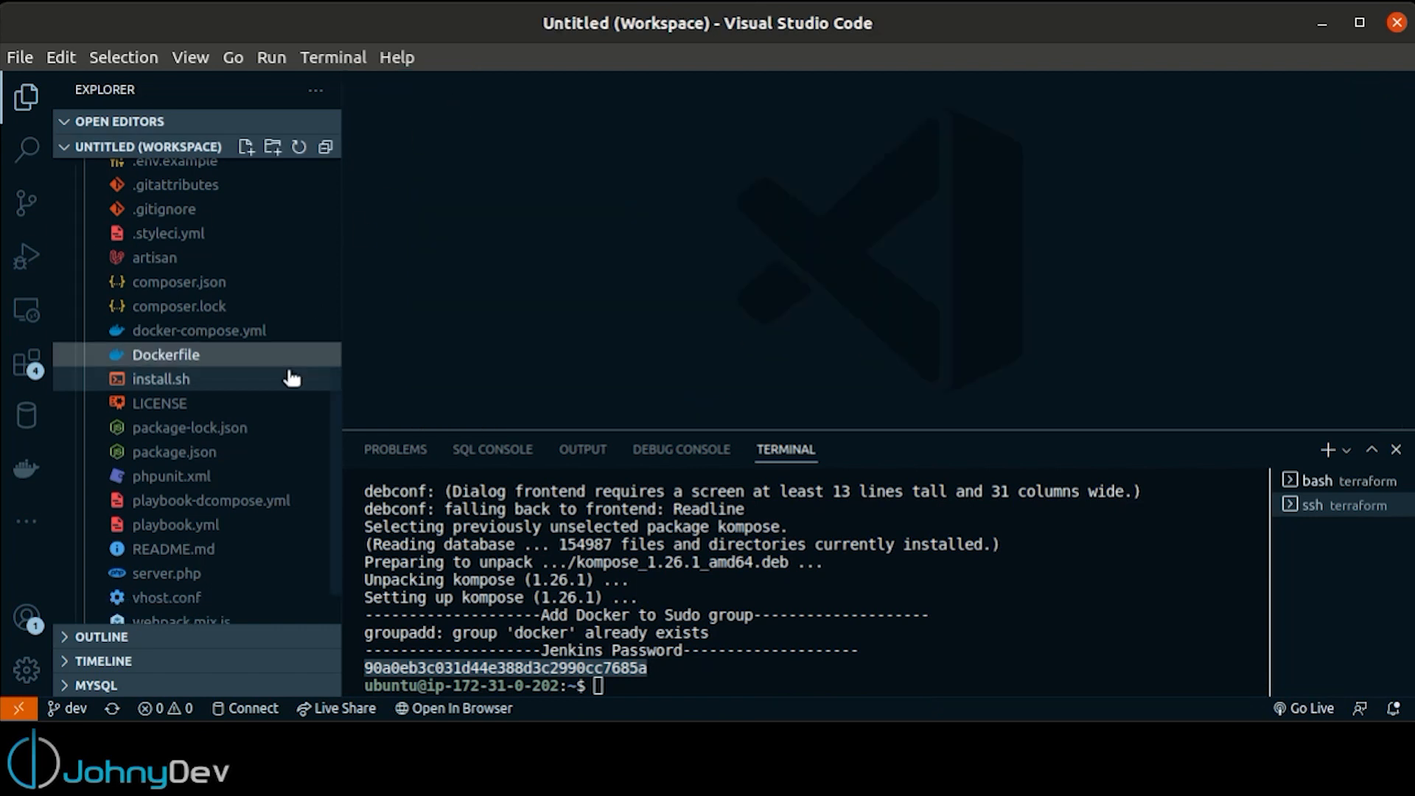
pyautogui.scroll(-2, 214, 372)
pyautogui.scroll(2, 210, 368)
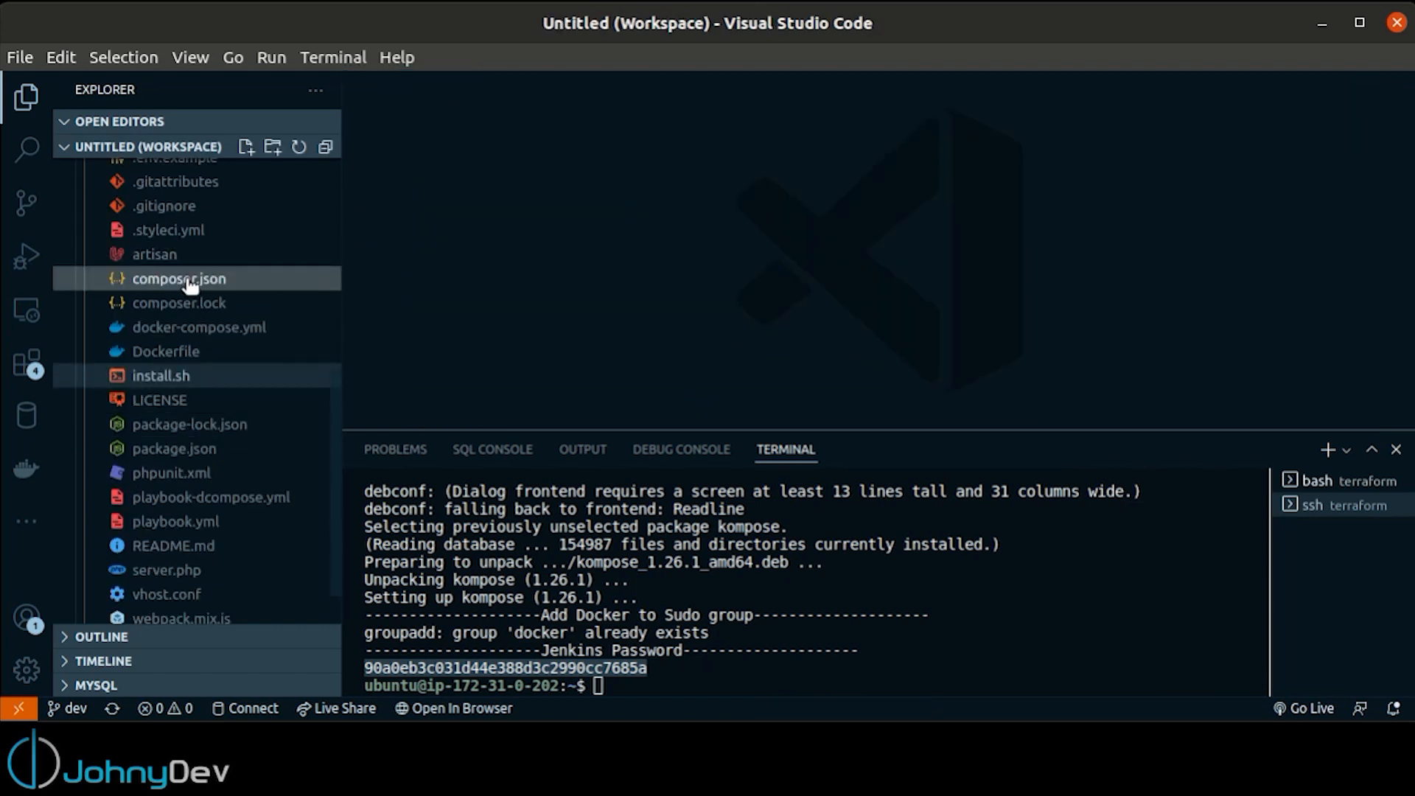
pyautogui.click(182, 329)
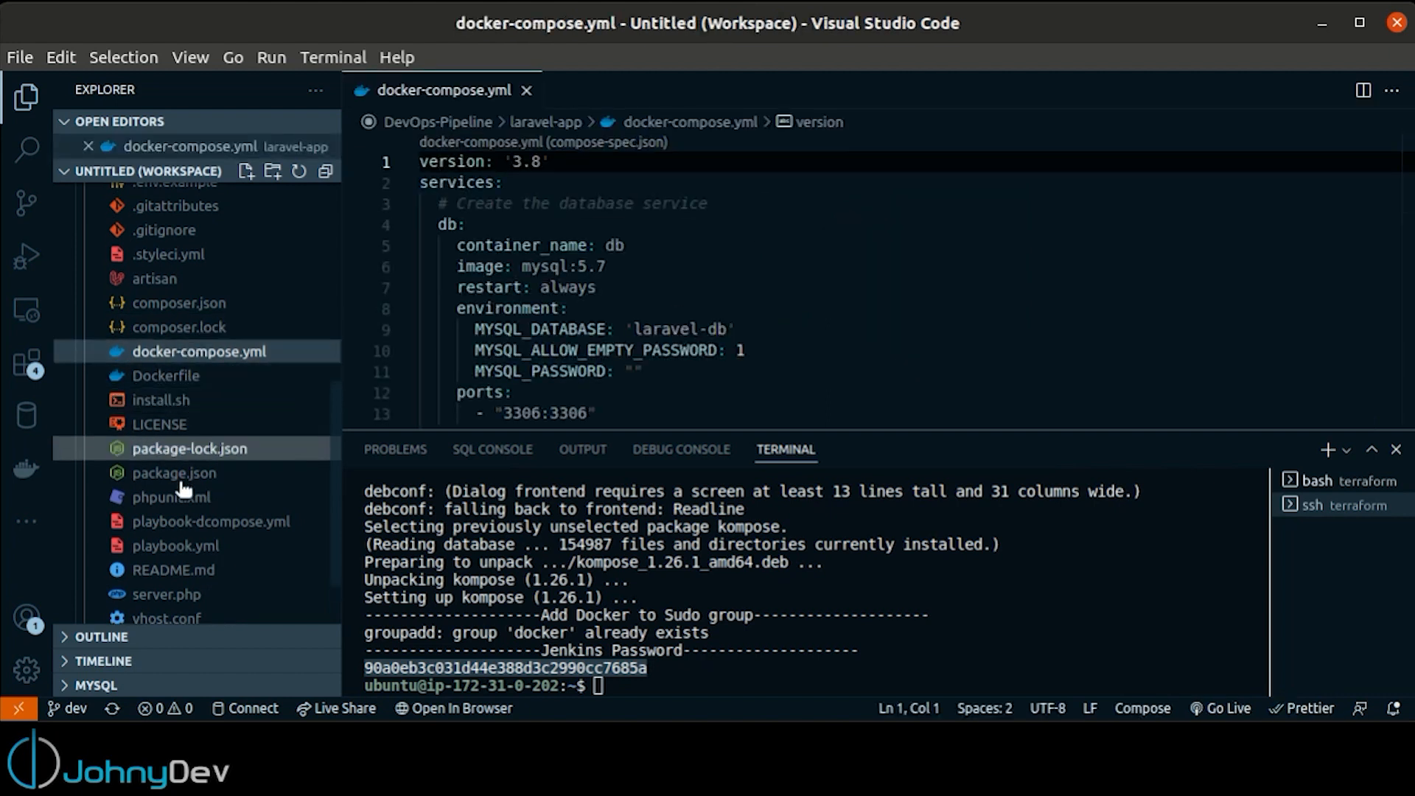
pyautogui.click(190, 521)
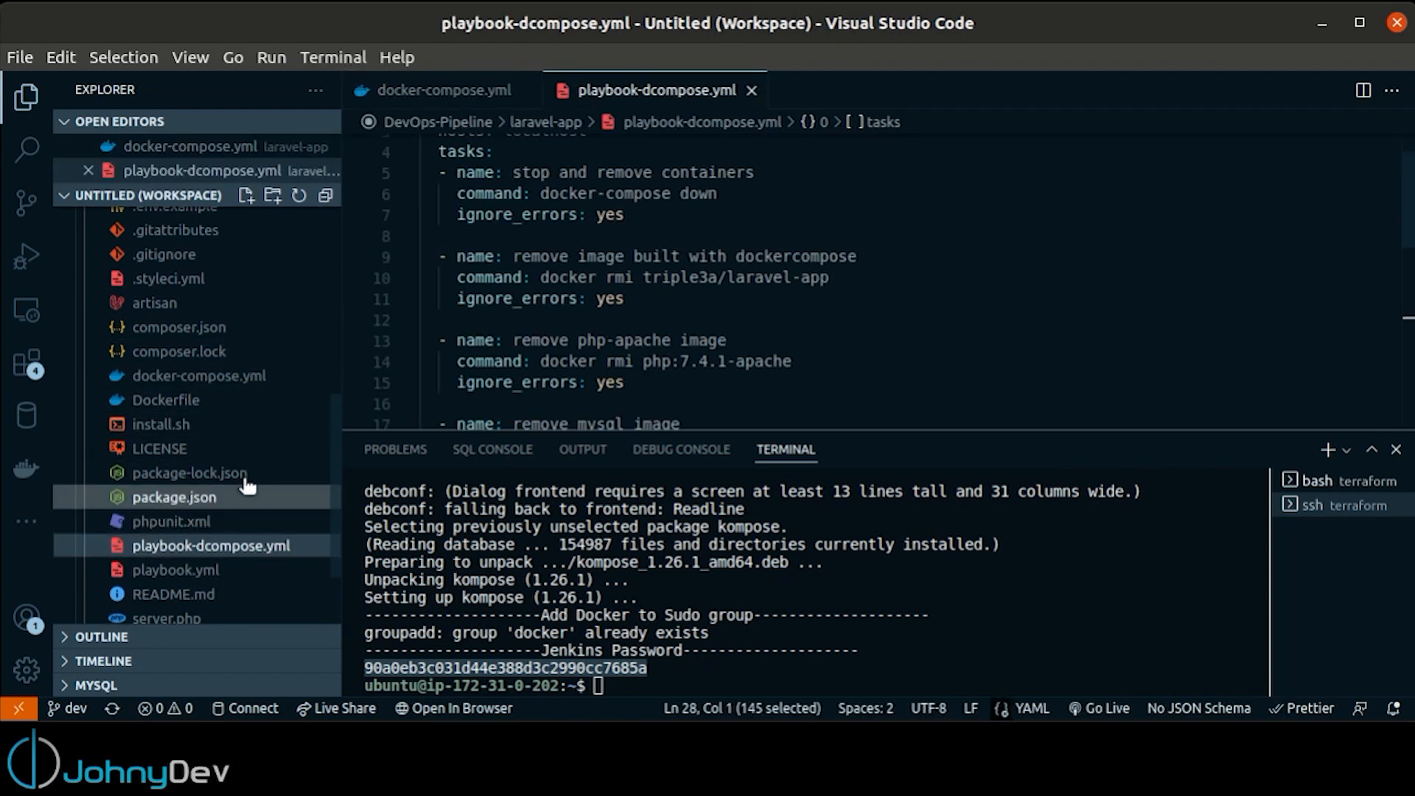
# Examine the database, php-apache and phpmyadmin services defined in docker-compose.yml
pyautogui.click(442, 90)
pyautogui.click(877, 309)
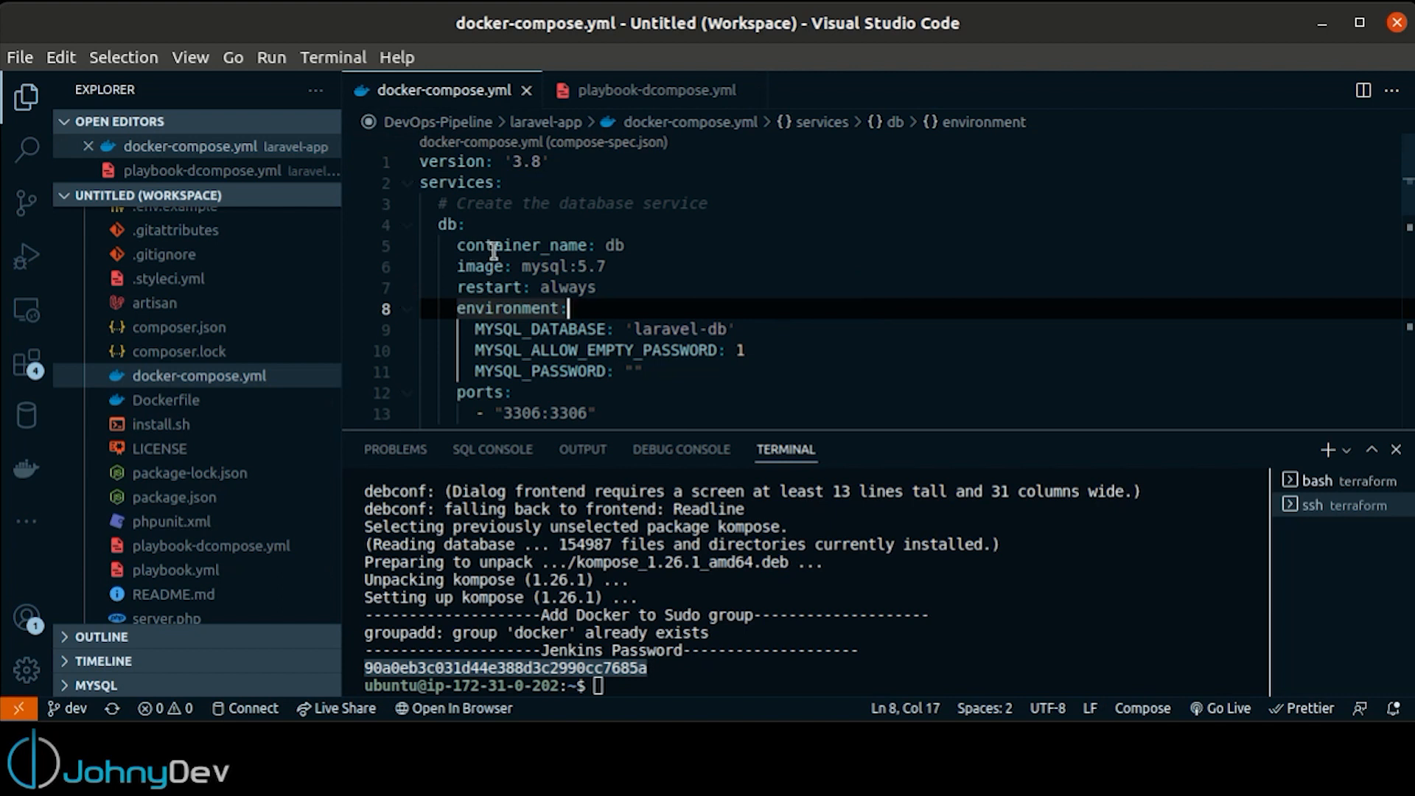
pyautogui.scroll(-3, 686, 259)
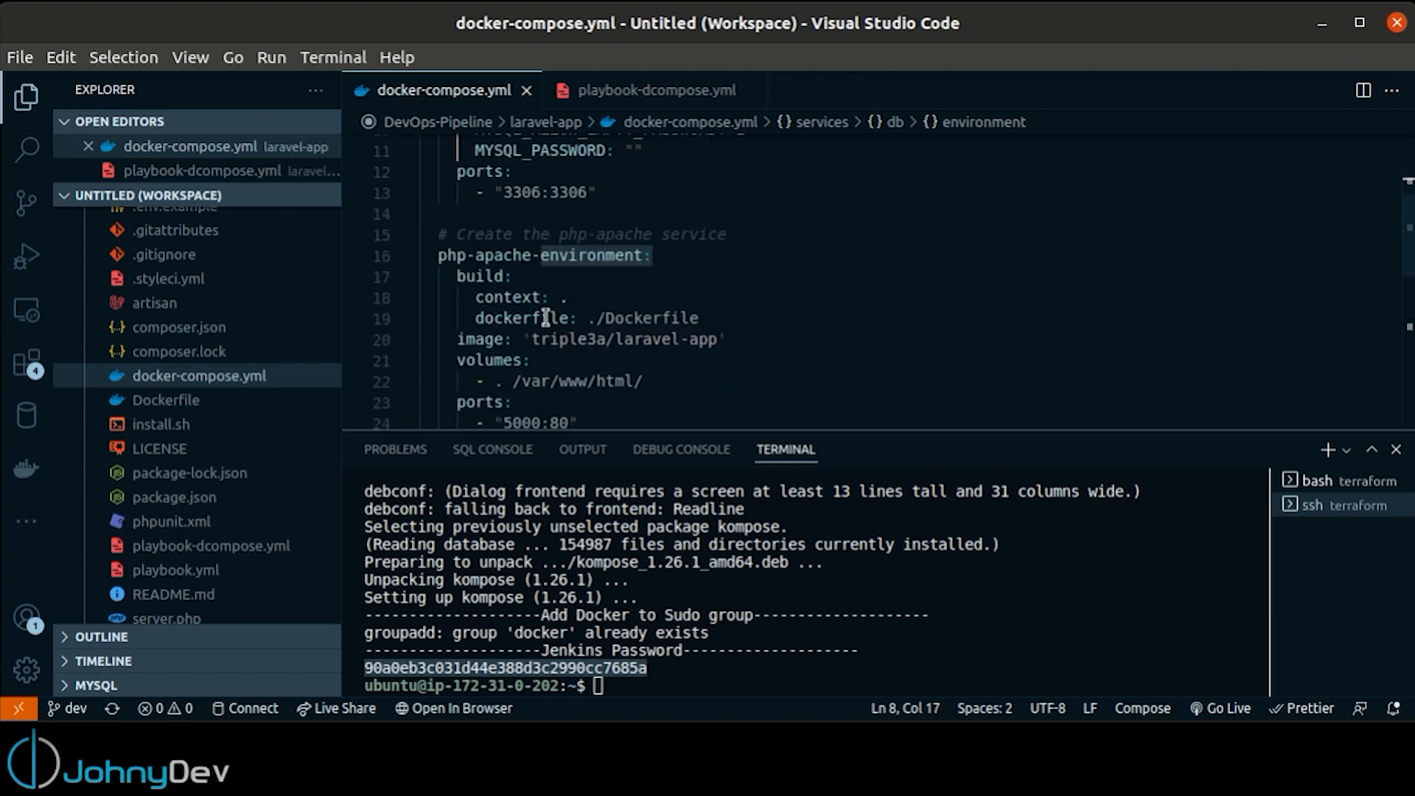
pyautogui.scroll(-3, 737, 302)
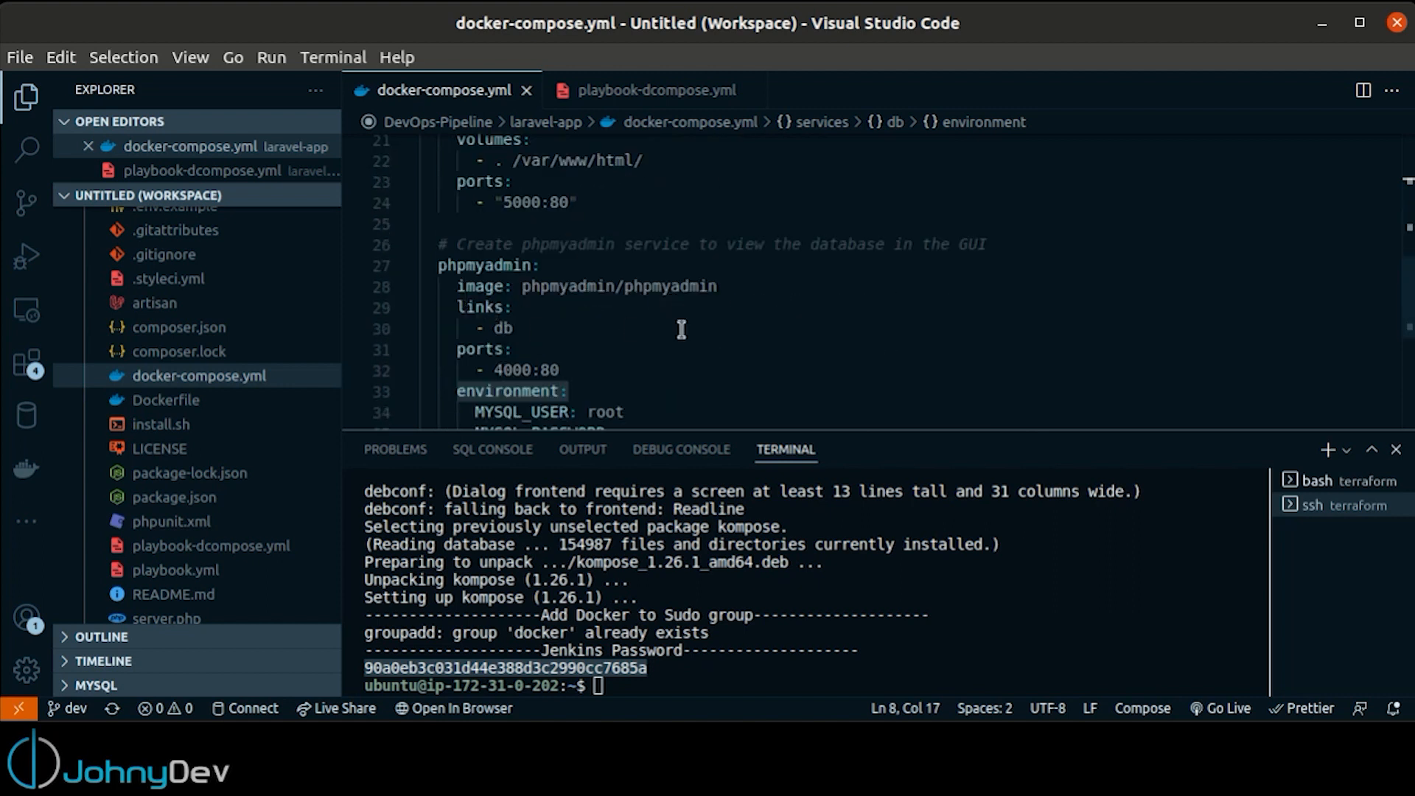
# Examine the tasks in playbook-dcompose.yml, from stopping containers and removing images to the docker-compose build command
pyautogui.click(683, 90)
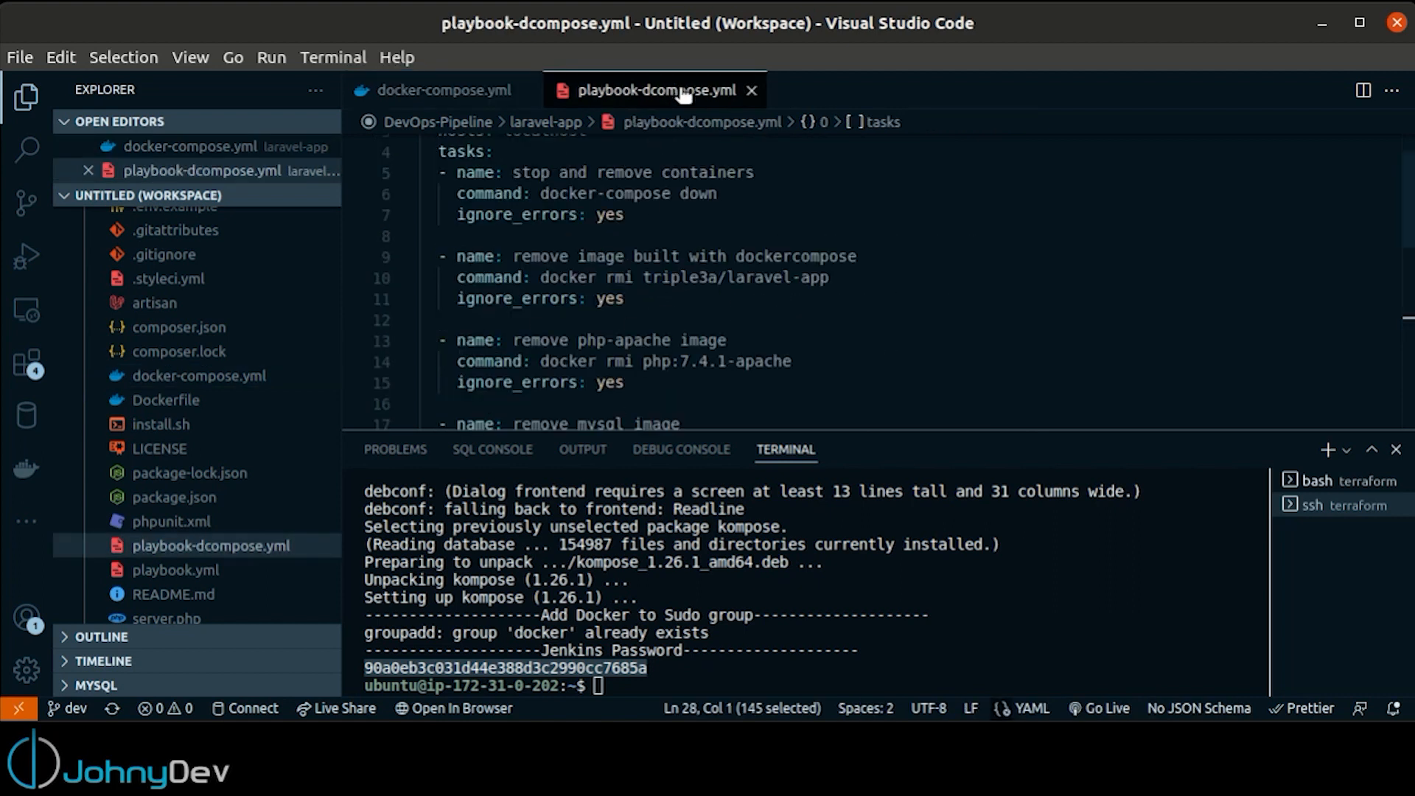
pyautogui.scroll(1, 677, 191)
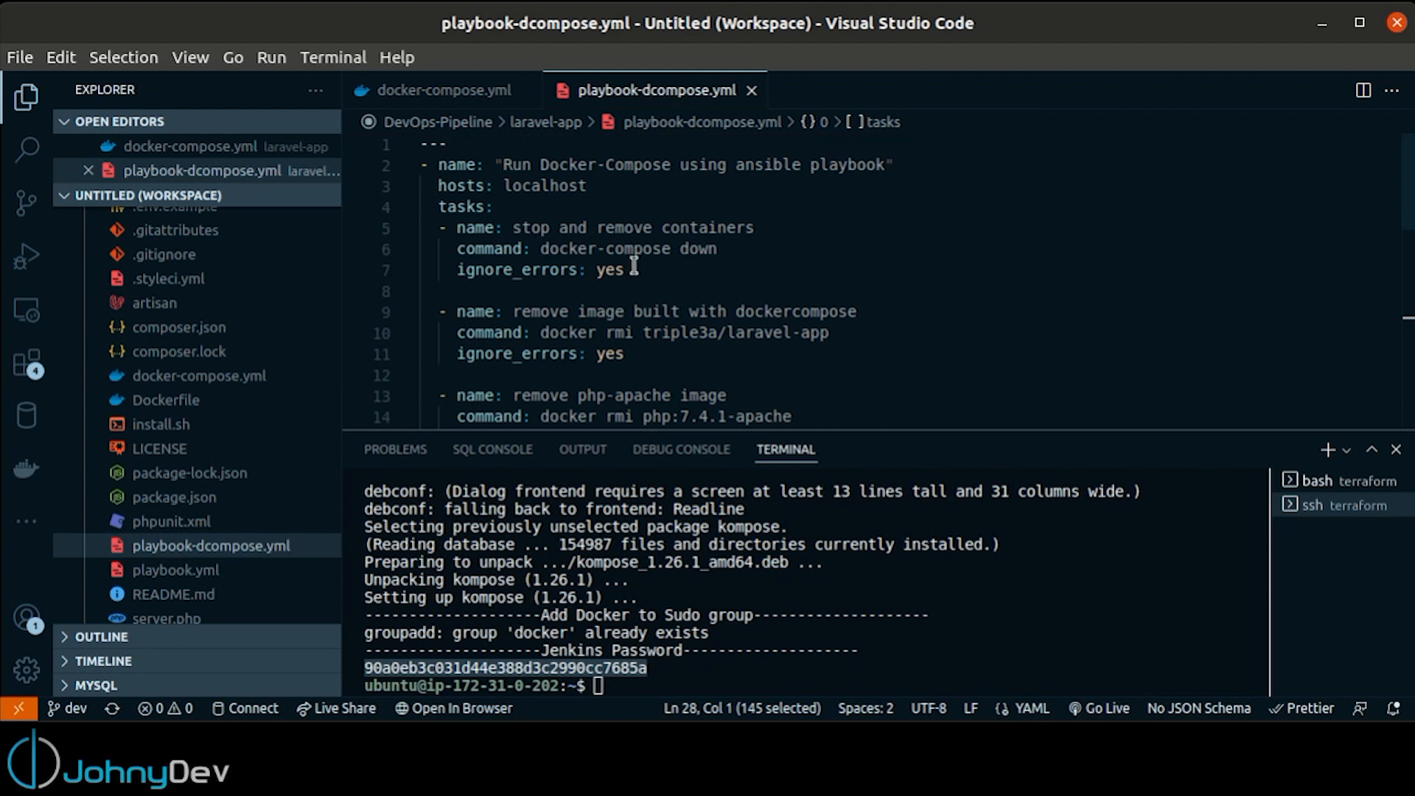
pyautogui.moveTo(734, 249); pyautogui.dragTo(540, 248)
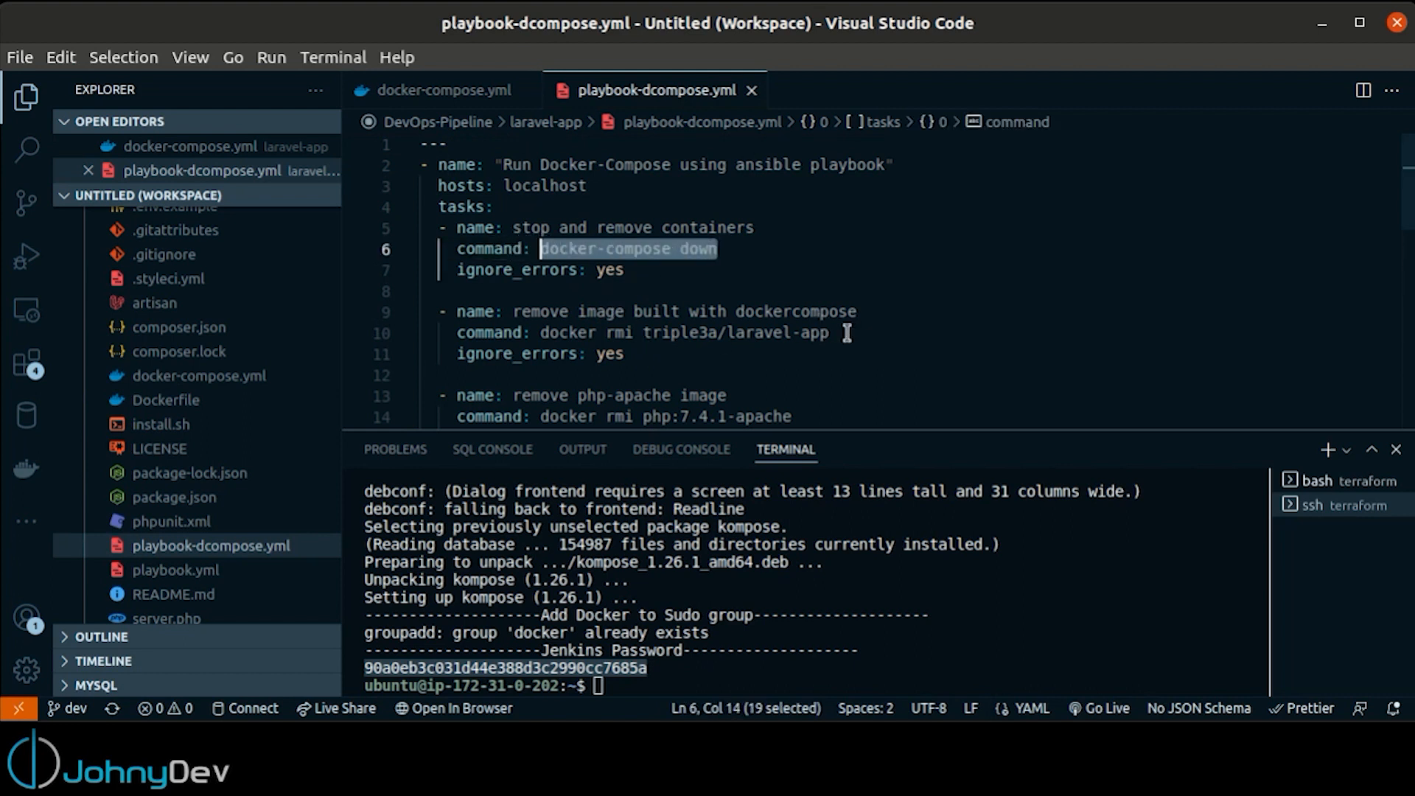
pyautogui.scroll(-1, 842, 332)
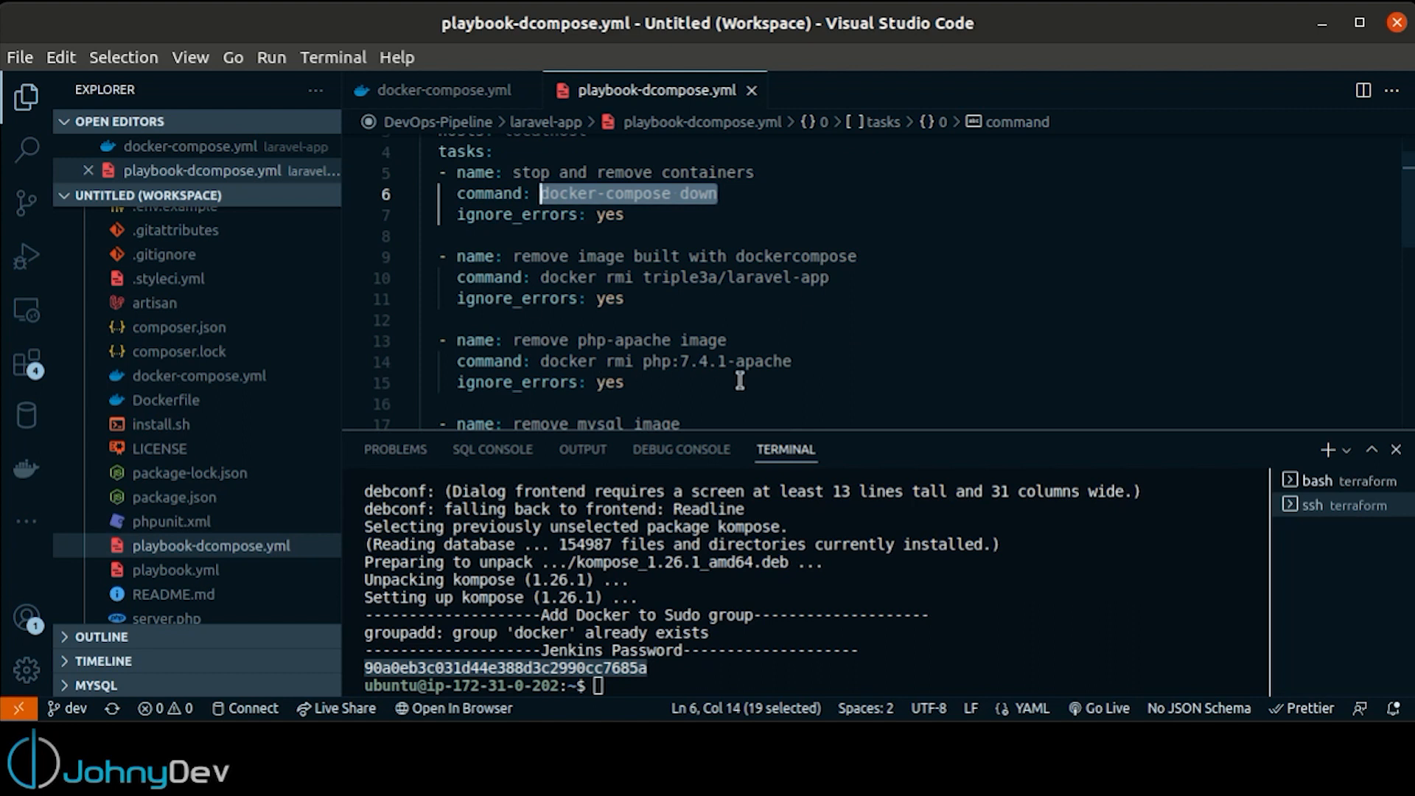
pyautogui.scroll(-2, 741, 376)
pyautogui.scroll(-2, 744, 332)
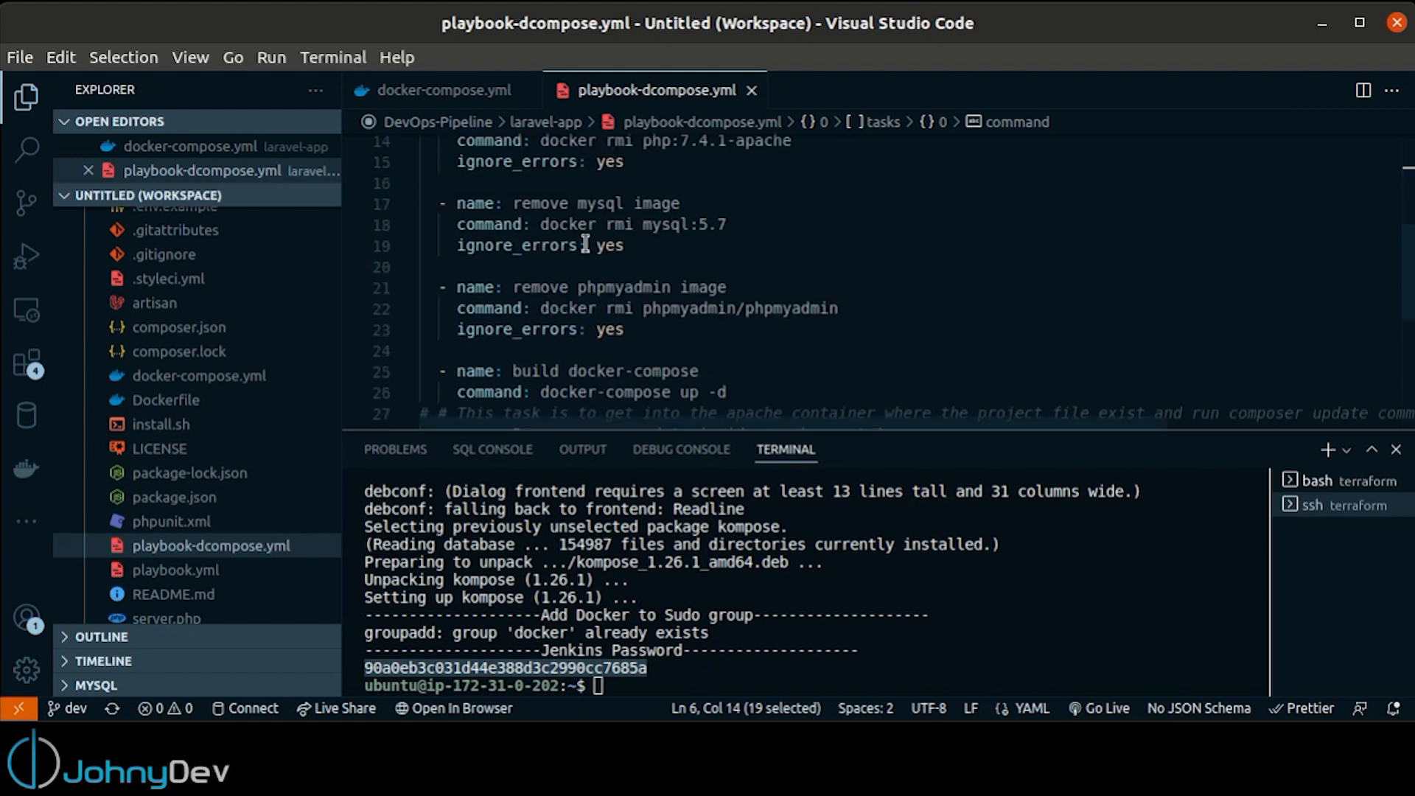
pyautogui.scroll(-1, 559, 329)
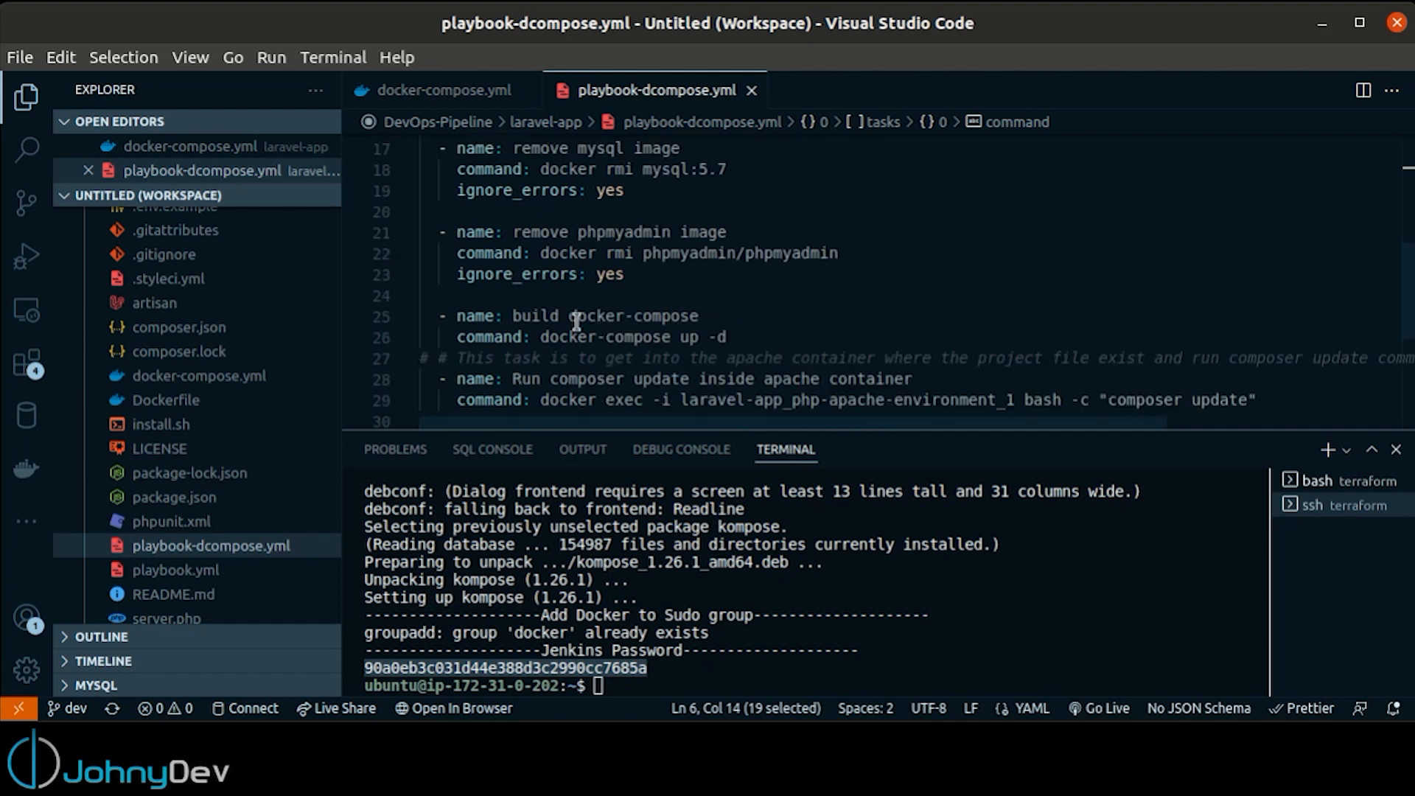
pyautogui.moveTo(736, 336); pyautogui.dragTo(405, 315)
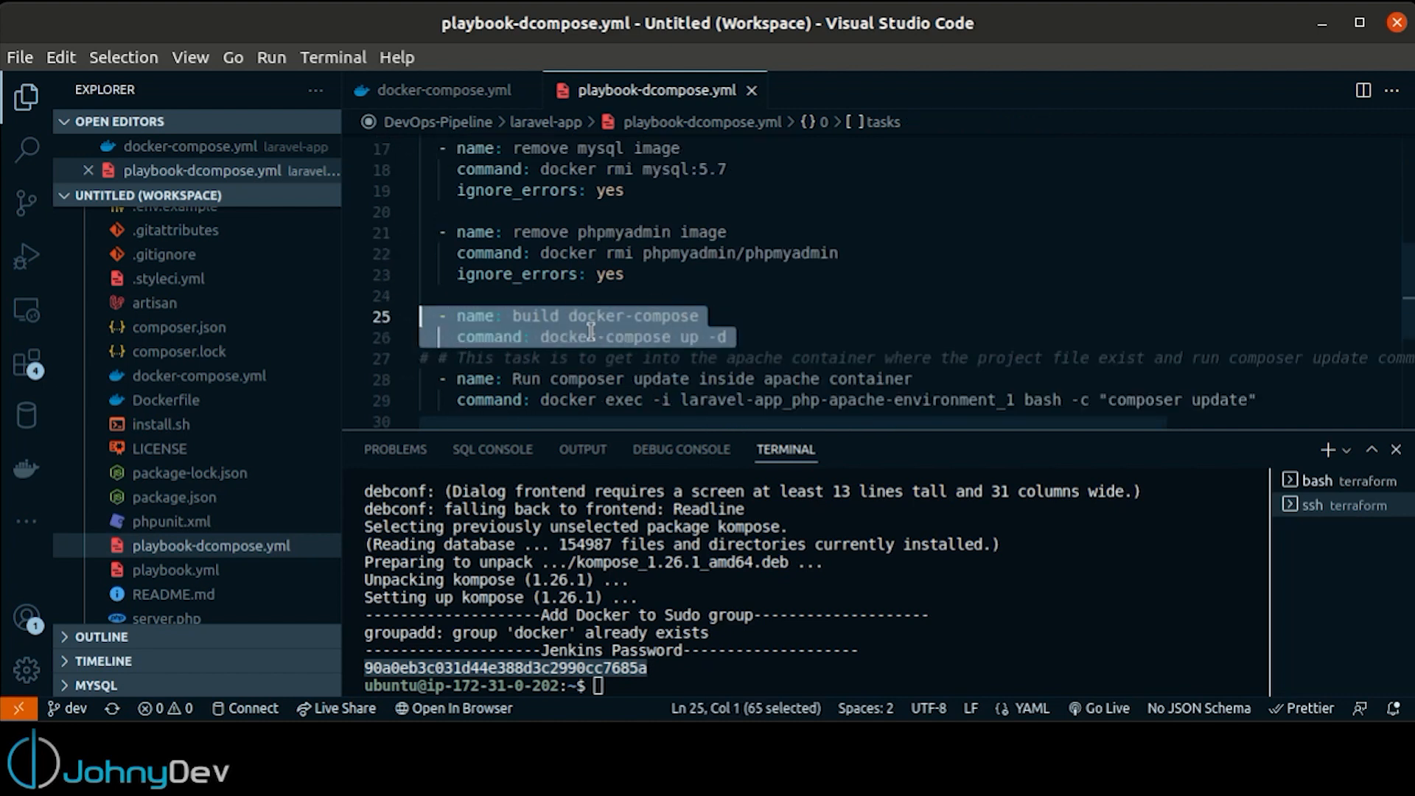
pyautogui.click(756, 337)
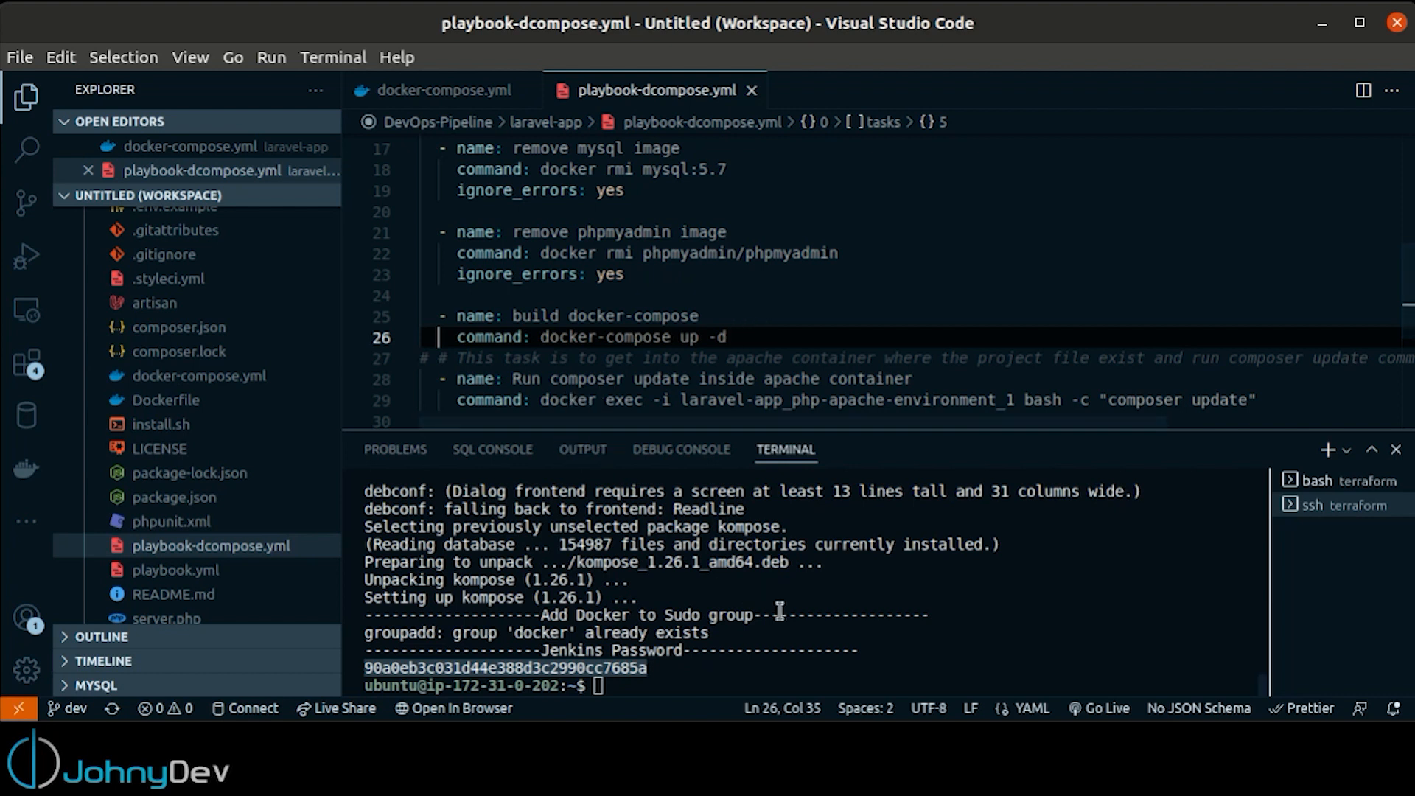
# Open a new terminal and enter the start of a container command: docker exec -it container-name
pyautogui.hotkey('ctrl', 'shift', '`')
pyautogui.write('docker exedc')
pyautogui.press('BackSpace')
pyautogui.press('BackSpace')
pyautogui.press('BackSpace')
pyautogui.write('c -it ')
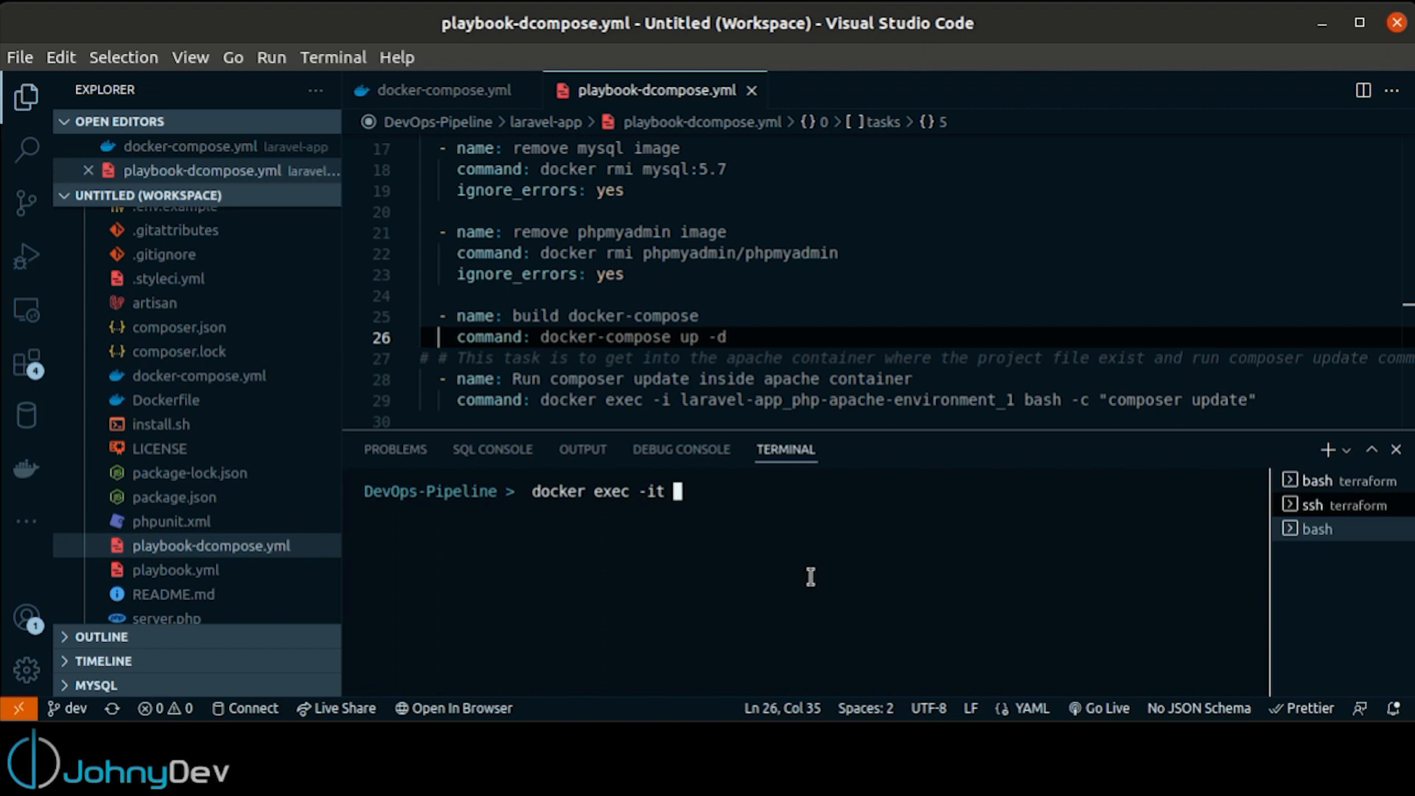
pyautogui.write('container-name ')
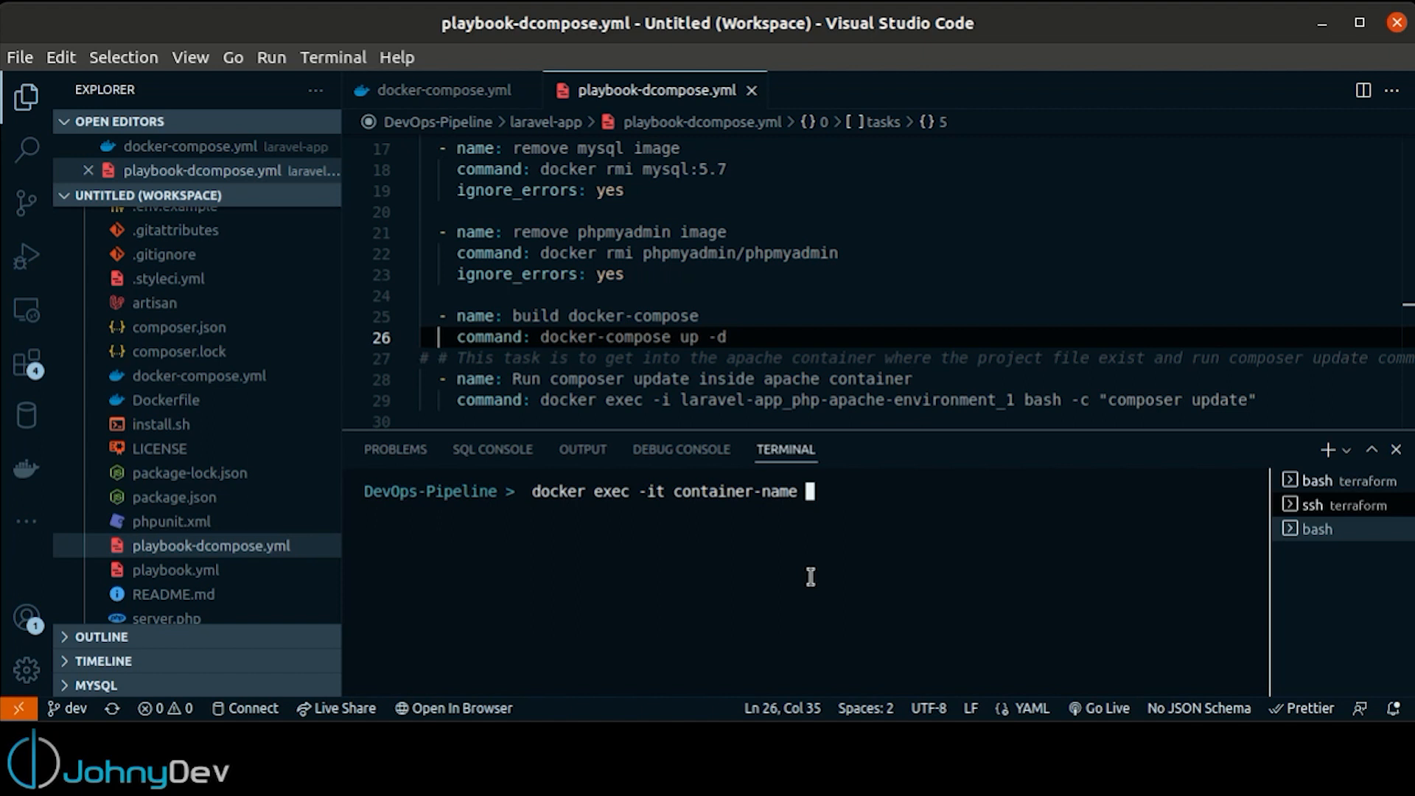
pyautogui.write('bash')
# Complete the docker exec command with bash -c "composer update"
pyautogui.write('-c ""')
pyautogui.press('Left')
pyautogui.write('composer')
pyautogui.write(' update')
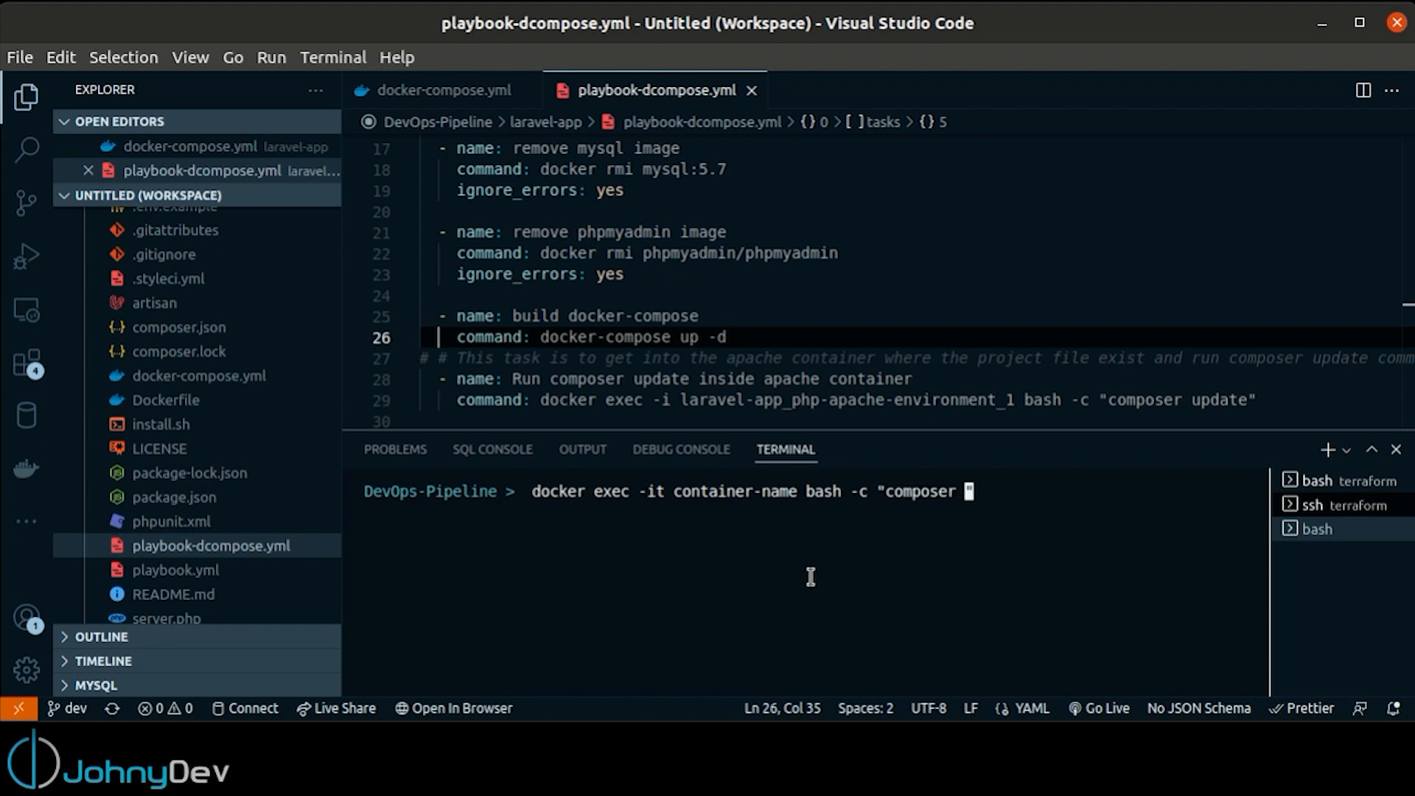
# Shorten the docker exec command's -it option to -i, without running the command
pyautogui.press('Right')
pyautogui.press('Left')
pyautogui.press('Left')
pyautogui.press('Left')
pyautogui.press('Left')
pyautogui.press('Left')
pyautogui.press('Left')
pyautogui.press('Left')
pyautogui.press('Left')
pyautogui.press('Left')
pyautogui.press('Left')
pyautogui.press('Left')
pyautogui.press('Left')
pyautogui.press('Left')
pyautogui.press('Left')
pyautogui.press('Left')
pyautogui.press('Left')
pyautogui.press('Left')
pyautogui.press('Left')
pyautogui.press('Left')
pyautogui.press('Left')
pyautogui.press('Right')
pyautogui.press('Right')
pyautogui.press('Right')
pyautogui.press('Right')
pyautogui.press('Delete')
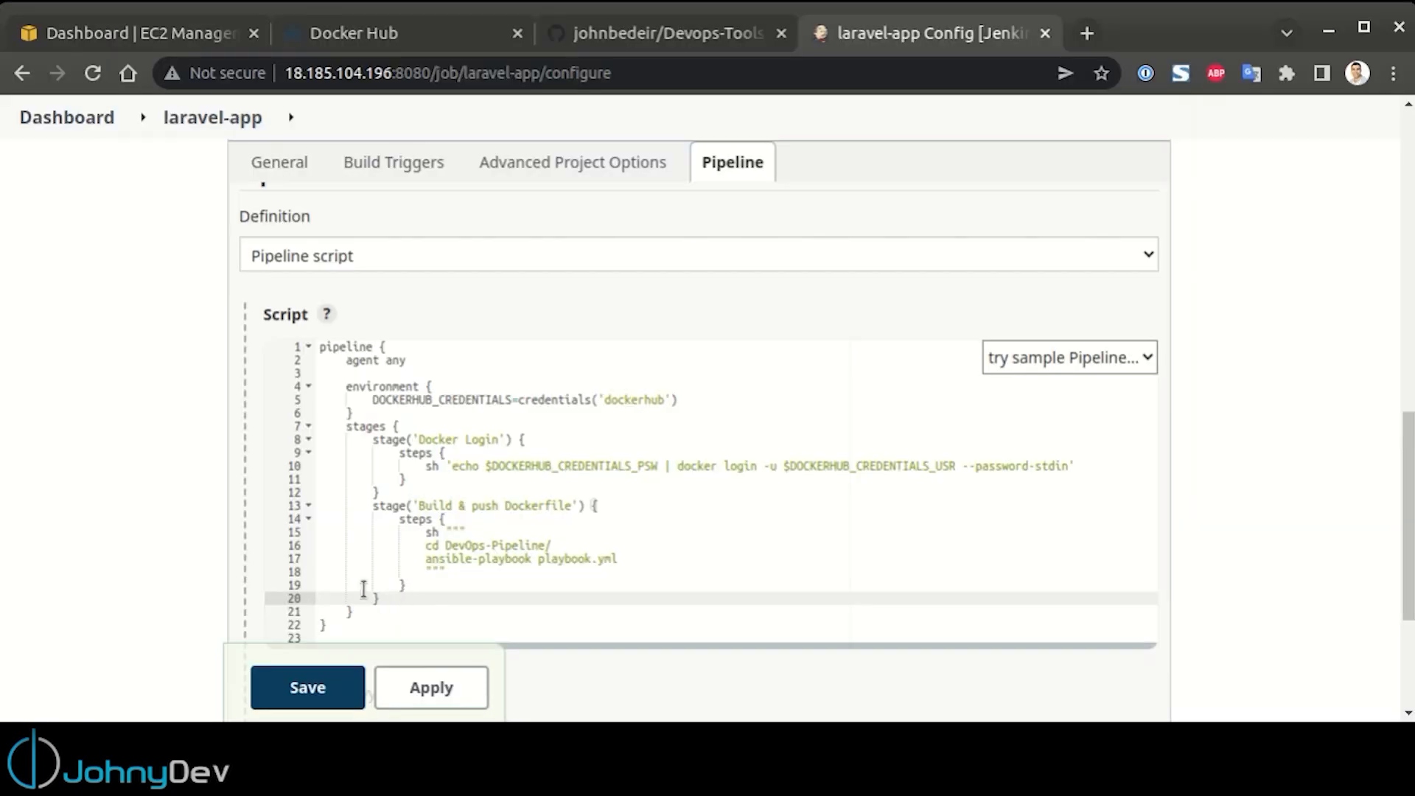
# Switch to the Jenkins pipeline script in the browser and duplicate the 'Build & push Dockerfile' stage below the original
pyautogui.hotkey('shift', 'Up')
pyautogui.hotkey('shift', 'Up')
pyautogui.hotkey('shift', 'Up')
pyautogui.hotkey('shift', 'Up')
pyautogui.hotkey('shift', 'Up')
pyautogui.hotkey('shift', 'Up')
pyautogui.hotkey('shift', 'Up')
pyautogui.hotkey('shift', 'Home')
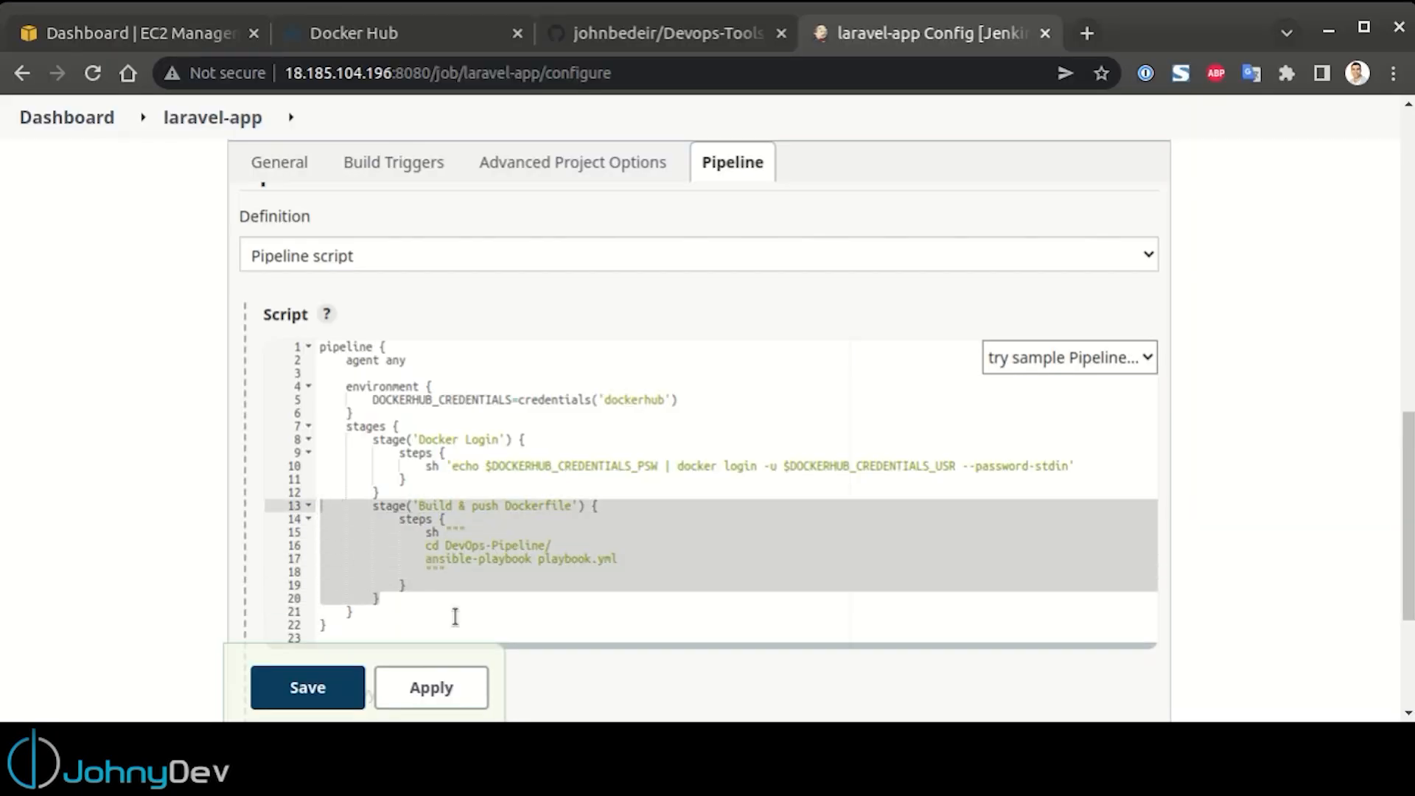
pyautogui.press('Right')
pyautogui.press('Return')
pyautogui.press('Return')
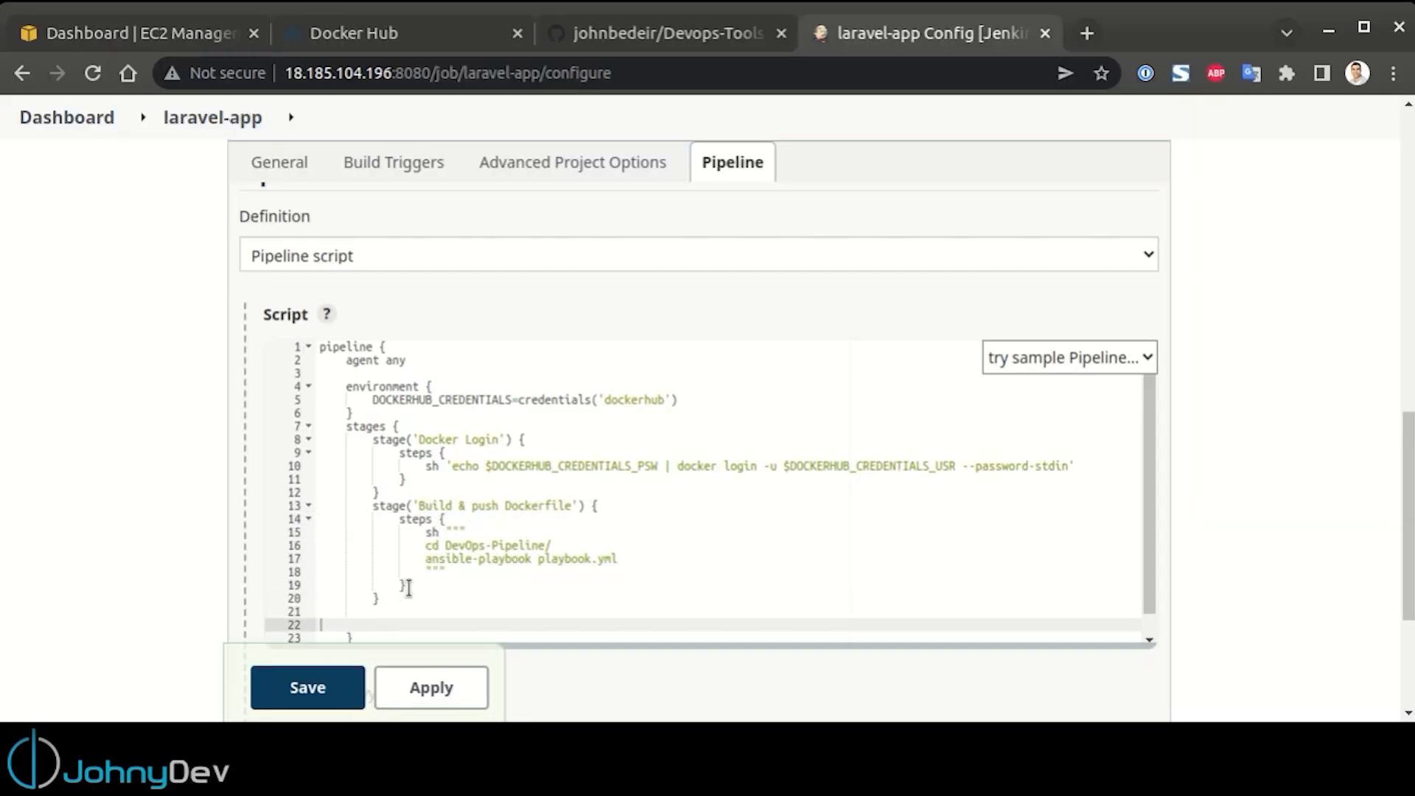
pyautogui.write('stage(\'Build & push Dockerfile\') {             steps {                 sh """                 cd DevOps-Pipeline/                 ansible-playbook playbook.yml                 """             }         }')
# Rename the duplicated pipeline stage to 'Run Dockercompose'
pyautogui.moveTo(417, 549); pyautogui.dragTo(576, 549)
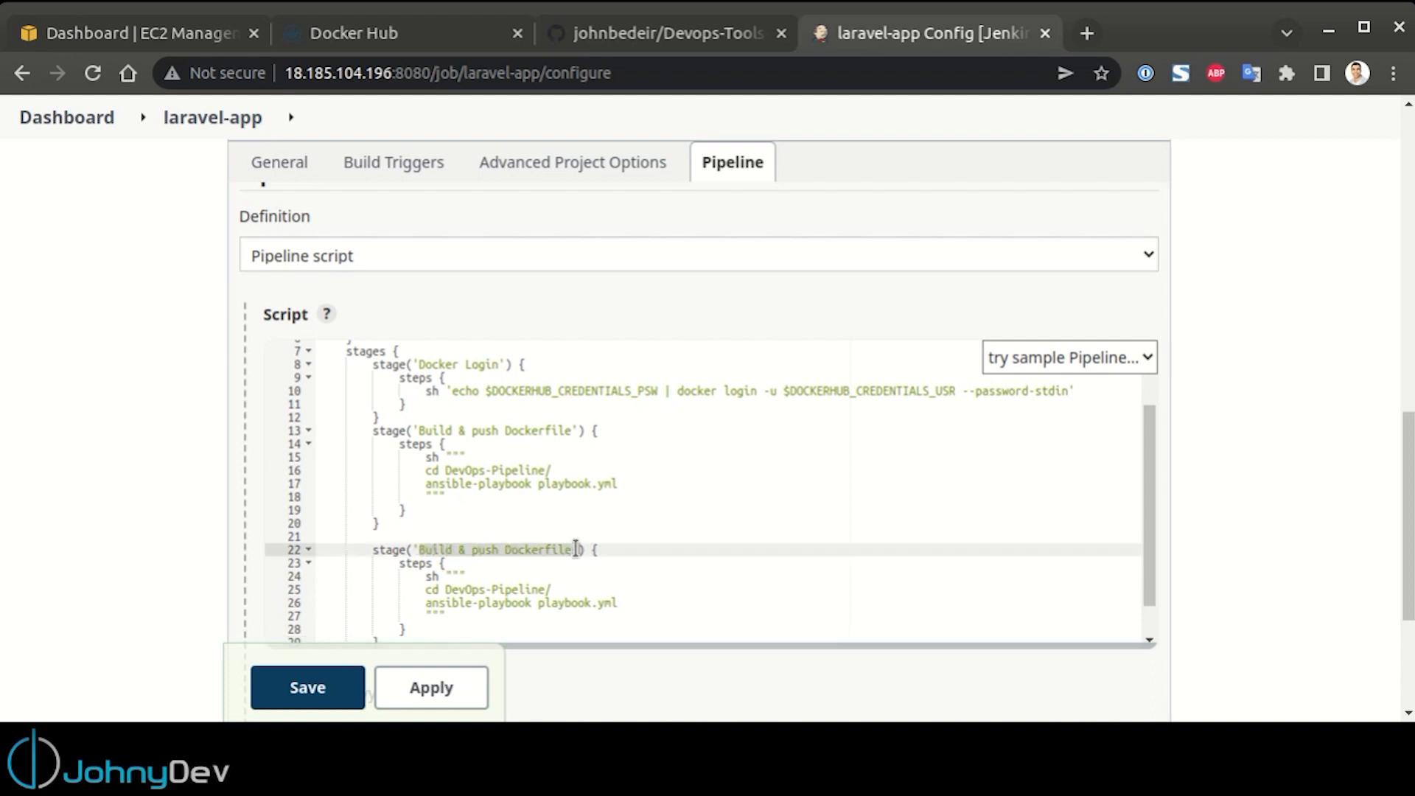
pyautogui.write('Run ')
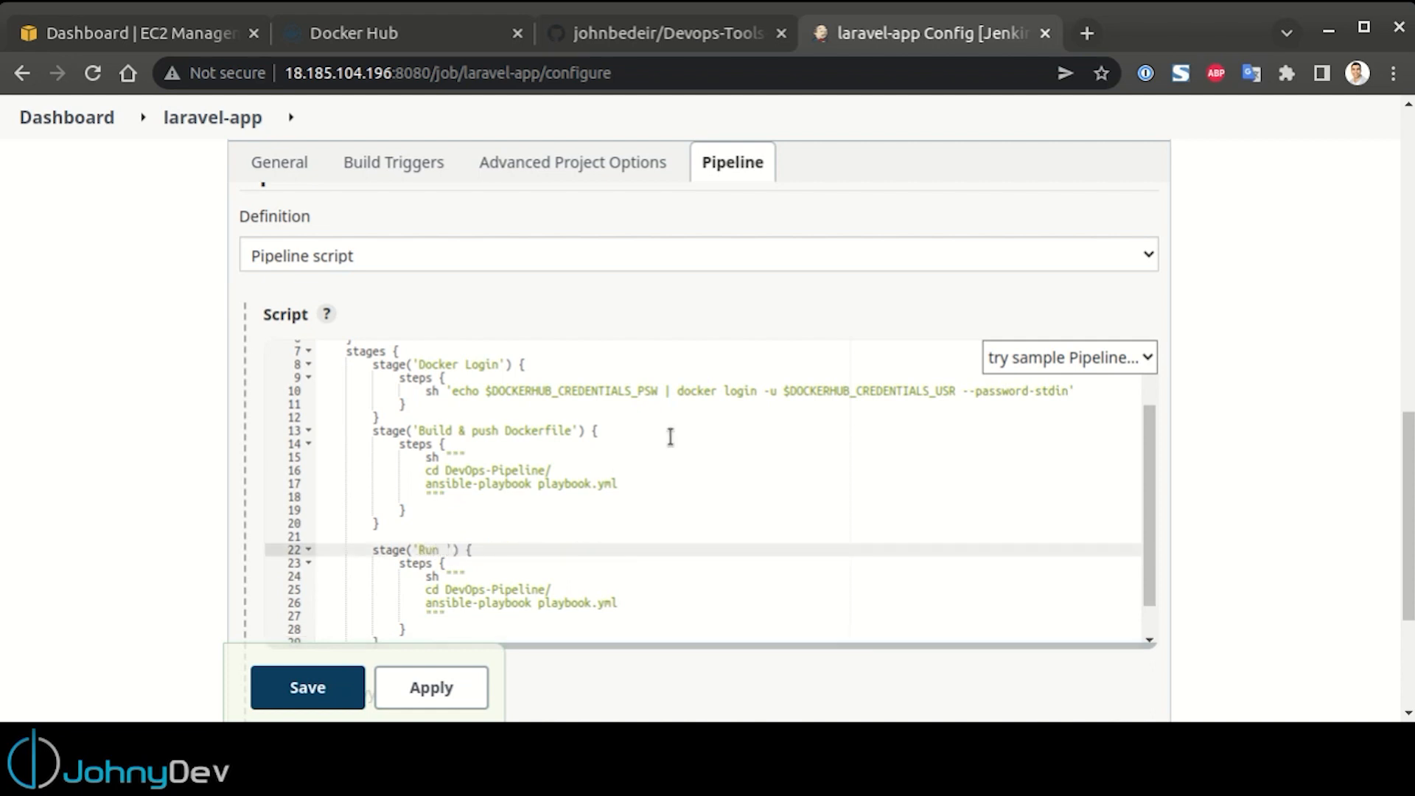
pyautogui.write('Dockercompose')
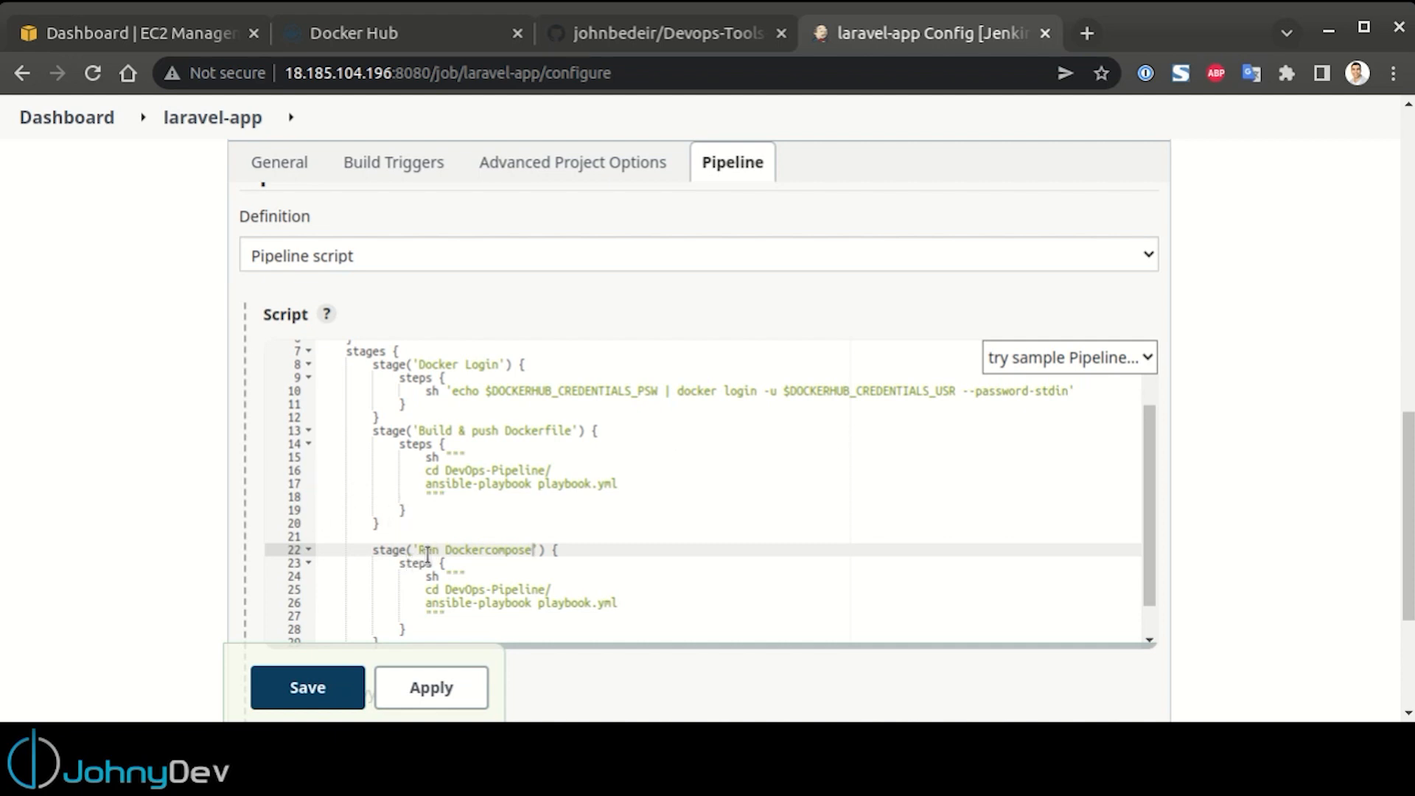
# Extend the cd path to DevOps-Pipeline/laravel-app in both the Build & push Dockerfile and Run Dockercompose stages
pyautogui.scroll(-1, 486, 578)
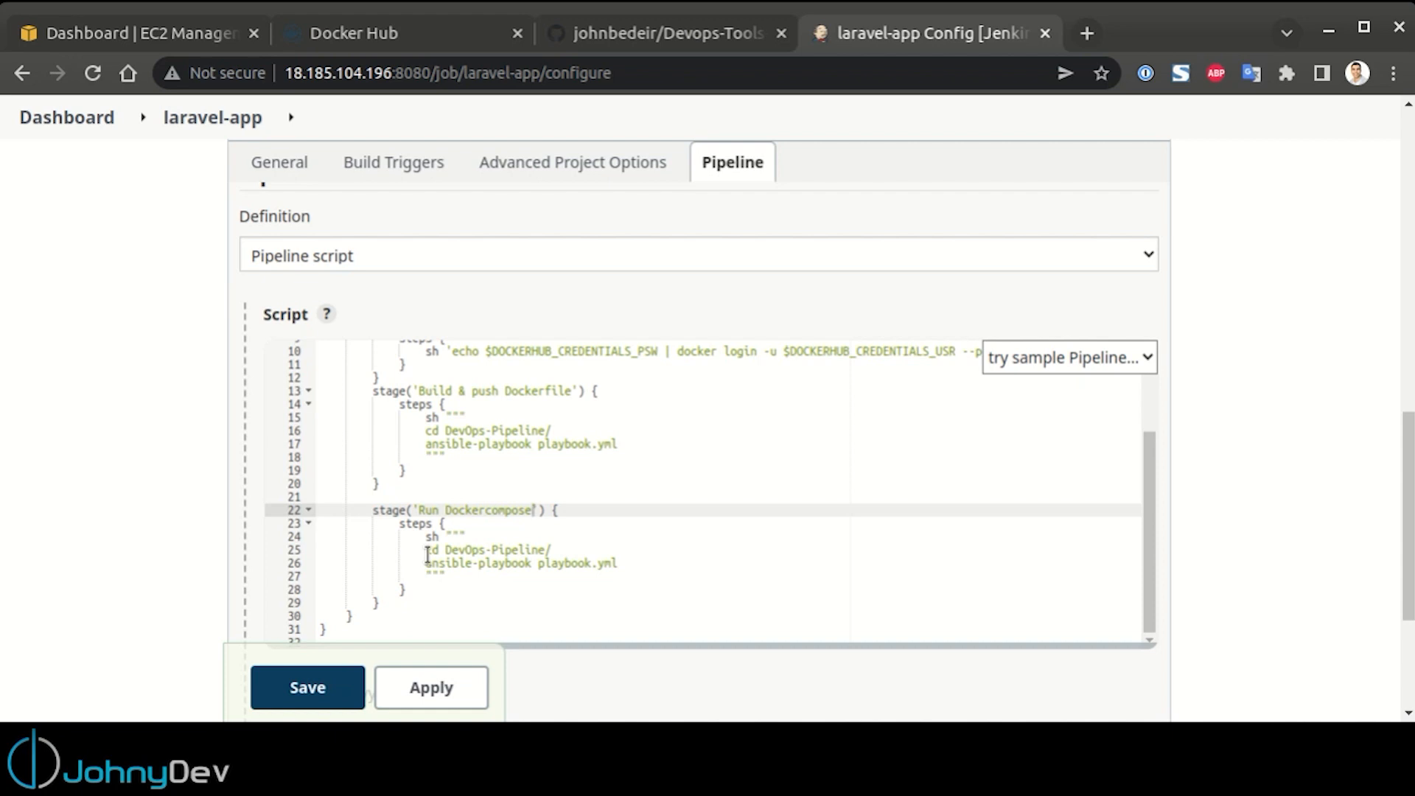
pyautogui.click(551, 550)
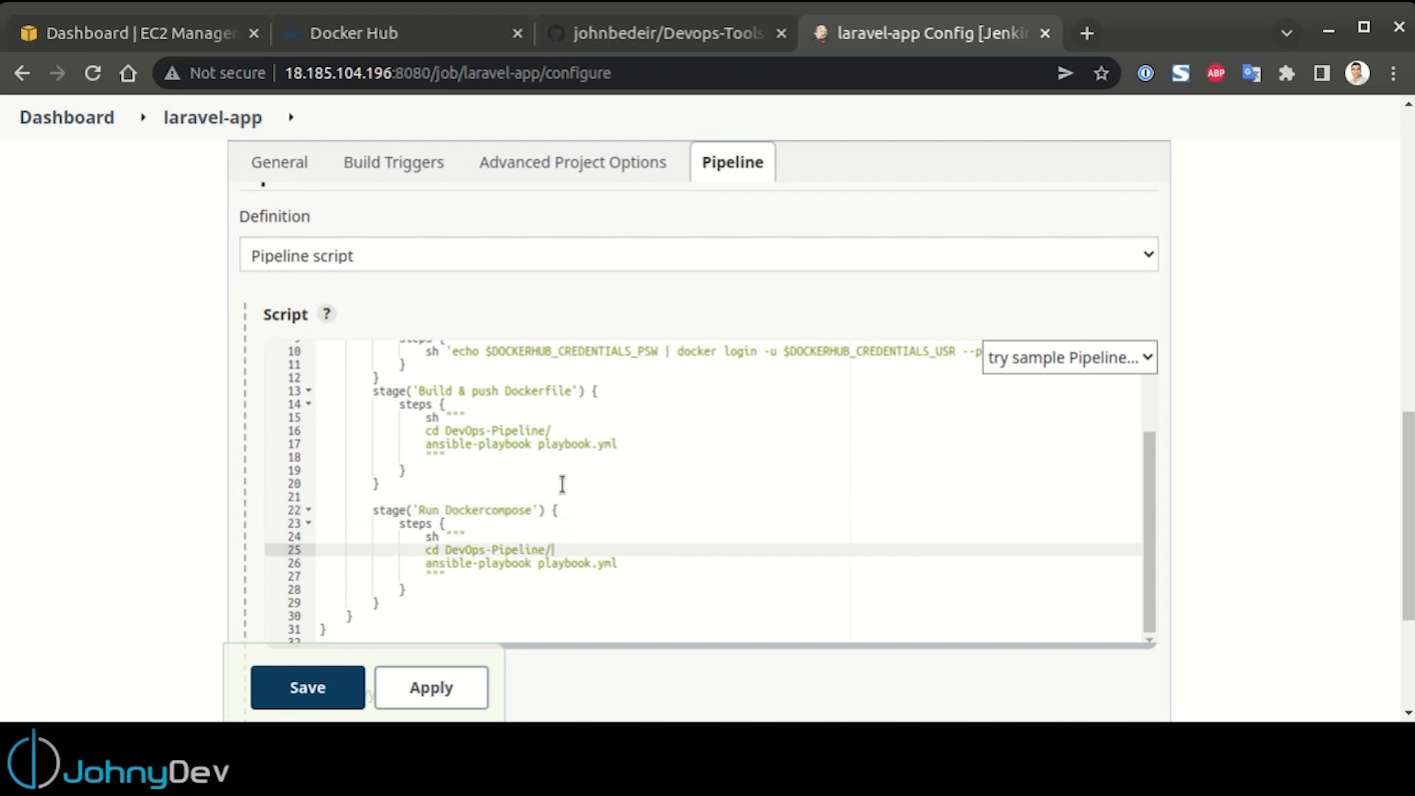
pyautogui.click(559, 430)
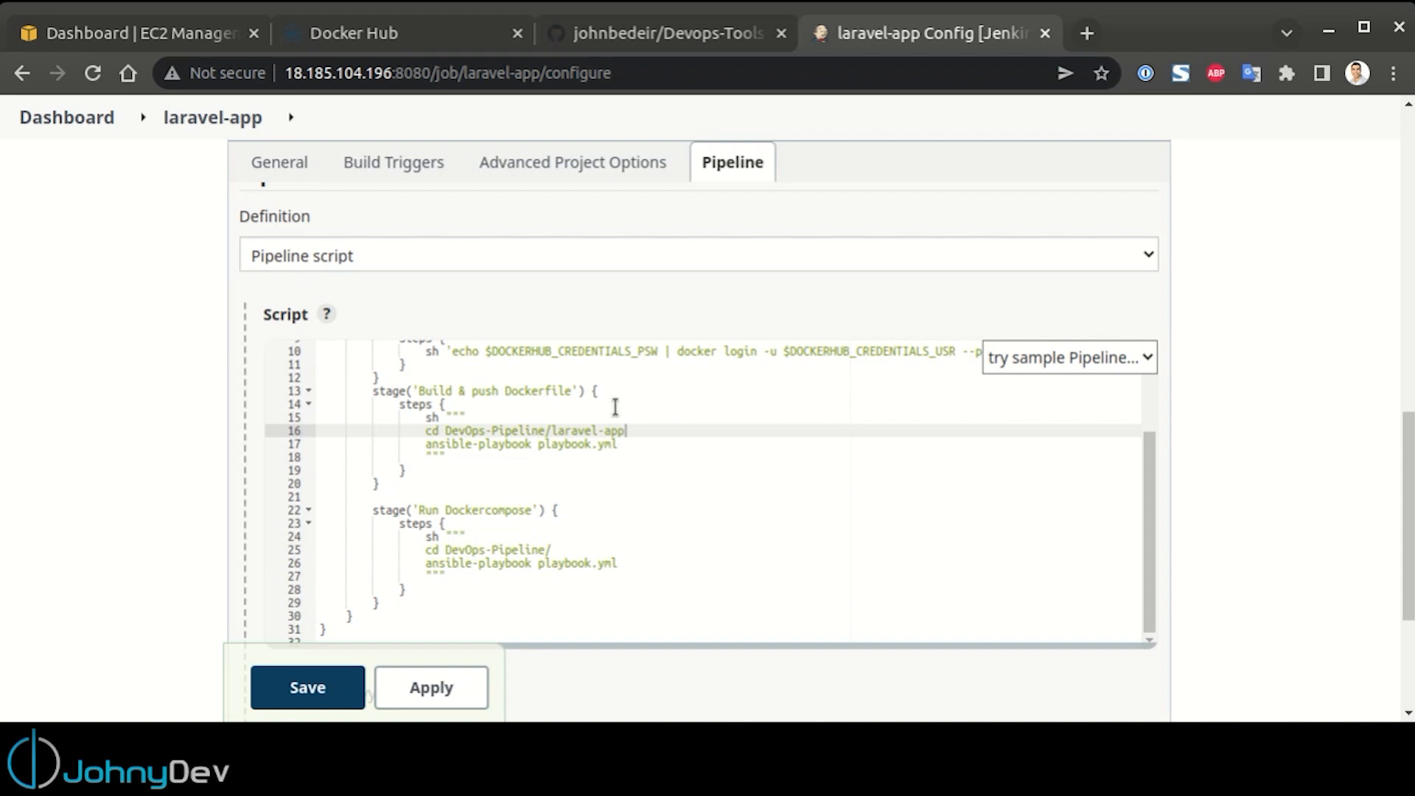
pyautogui.click(561, 547)
pyautogui.write('laravel-app')
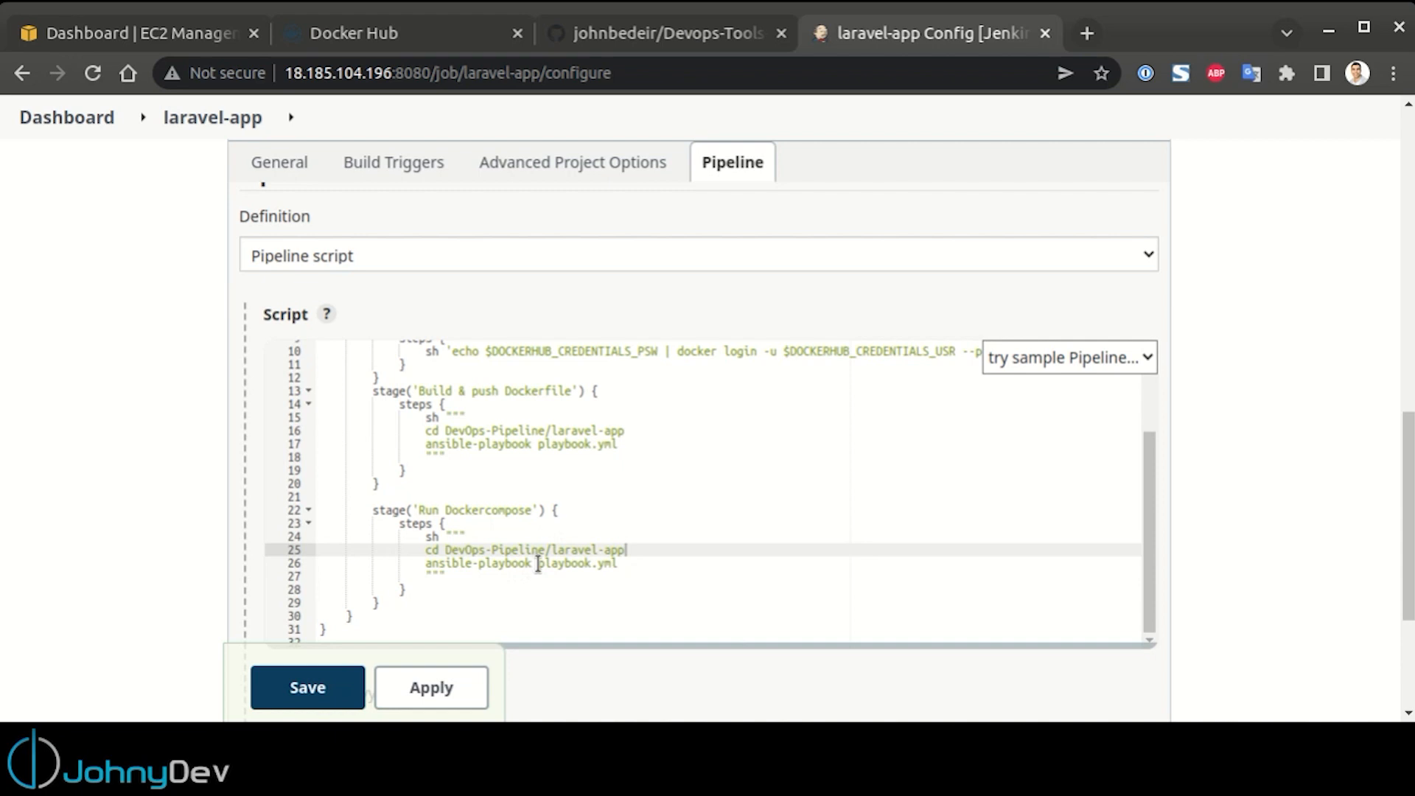
# Make the Run Dockercompose stage run playbook-dcompose.yml, check the file name in Visual Studio Code, and look over the finished script
pyautogui.click(593, 563)
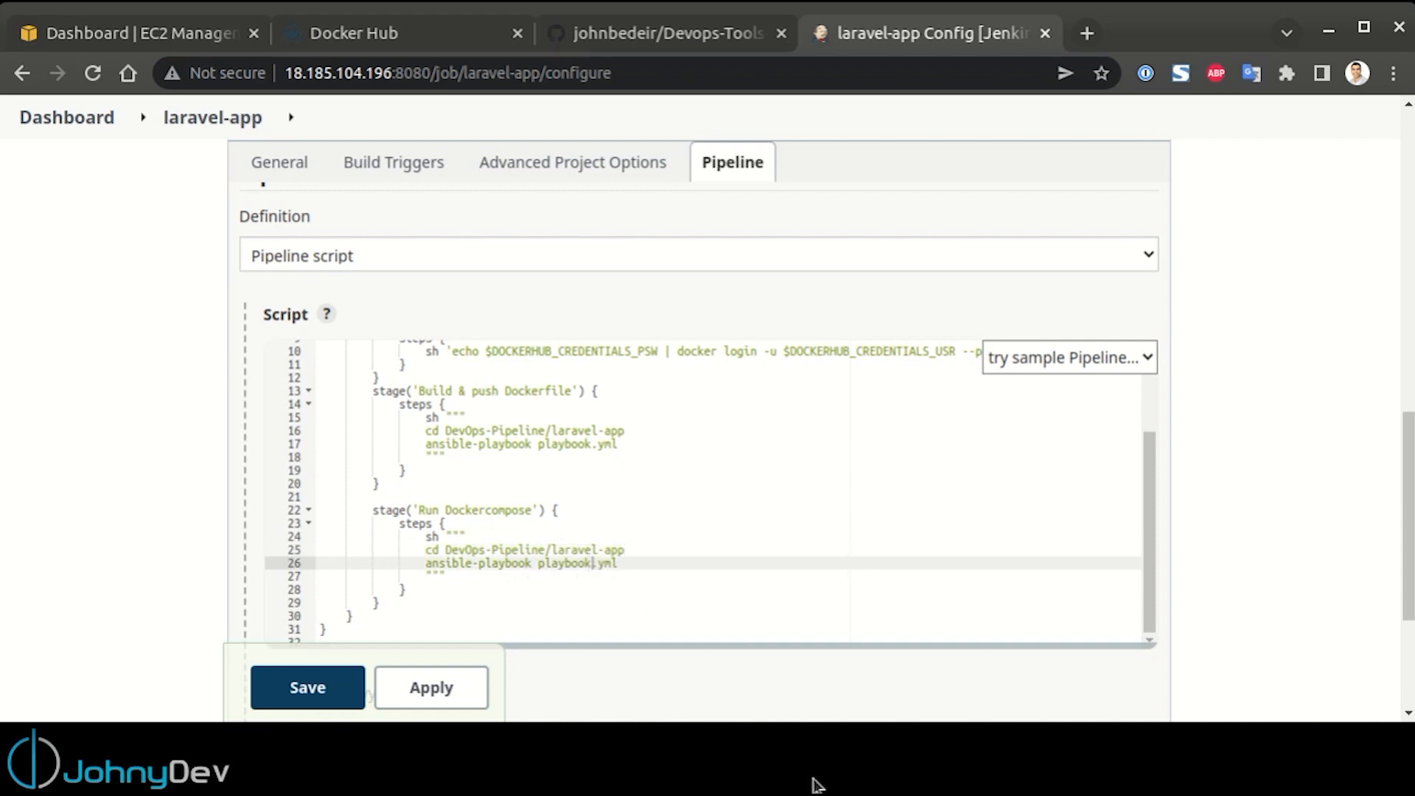
pyautogui.write('-dcompose')
pyautogui.hotkey('alt', 'Tab')
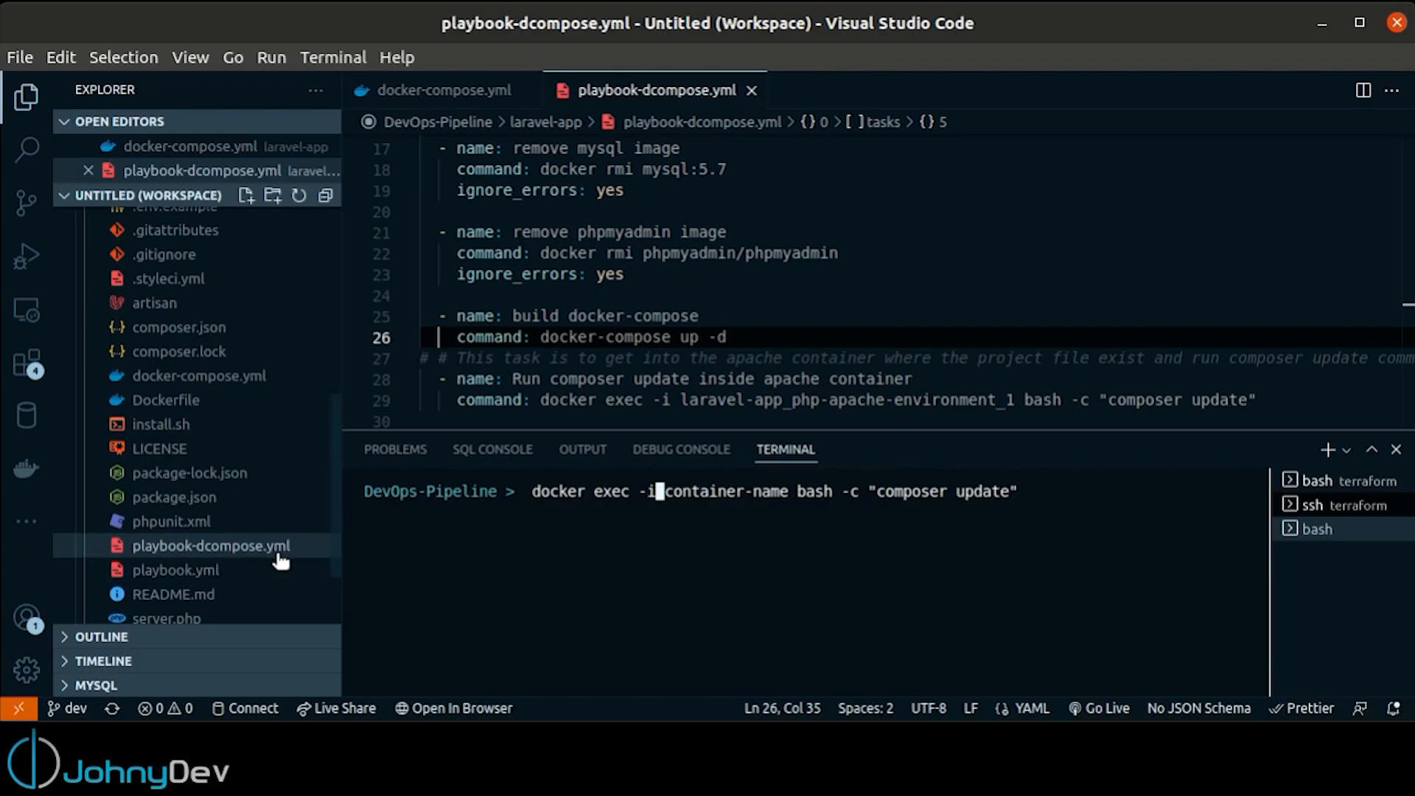
pyautogui.hotkey('alt', 'Tab')
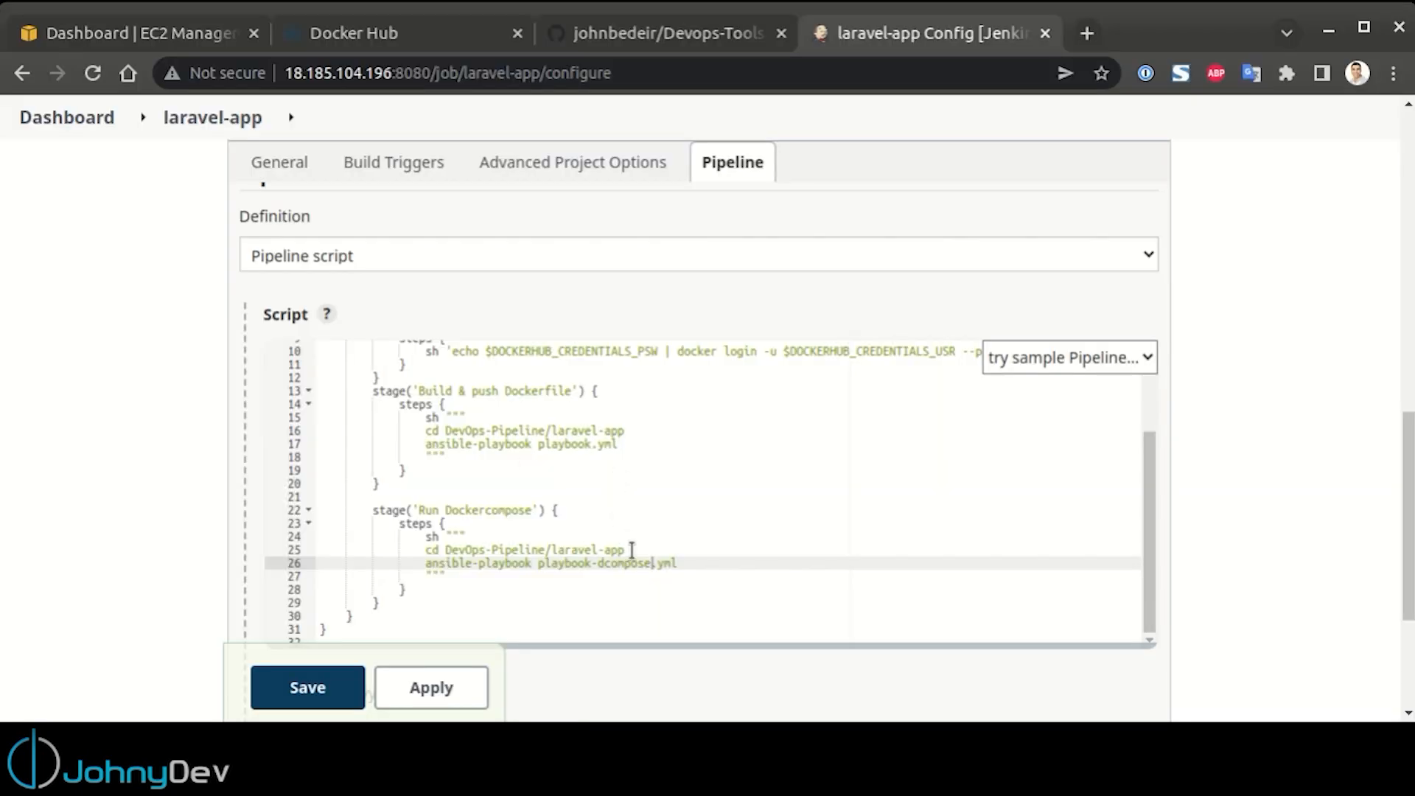
pyautogui.scroll(3, 631, 559)
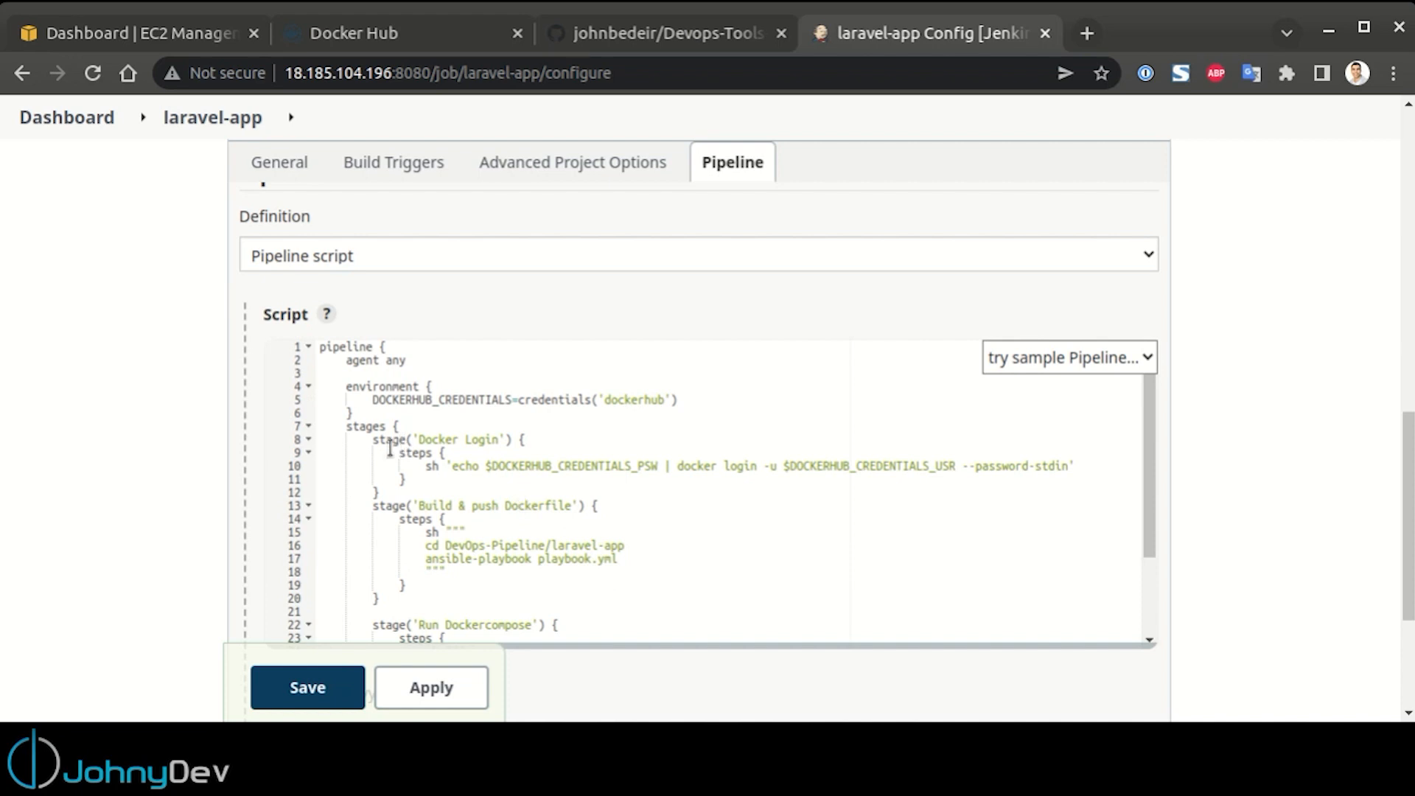
pyautogui.scroll(-3, 487, 460)
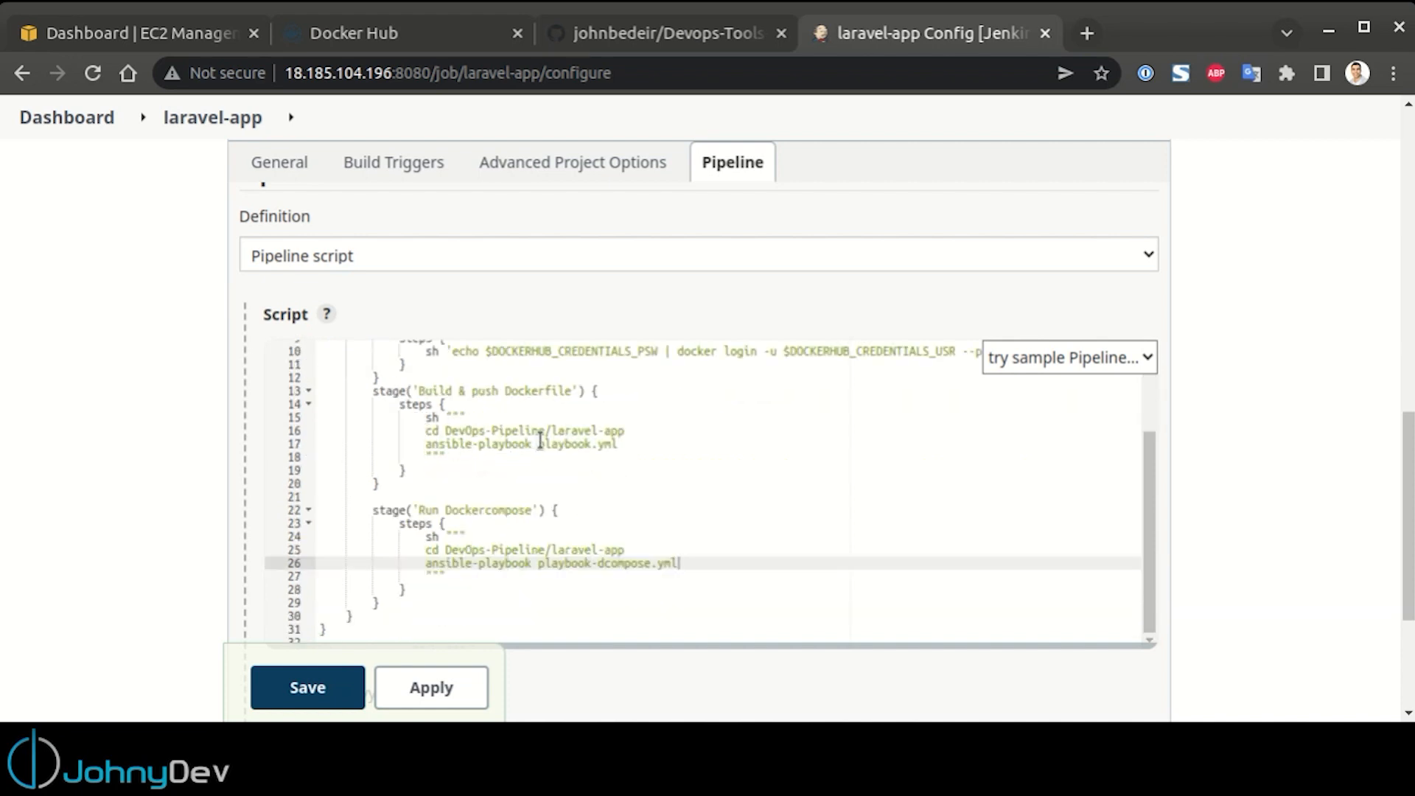
# Browse to DevOps-Pipeline/laravel-app in the Devops-Tools-Documentation GitHub repository and locate the playbook files
pyautogui.click(697, 37)
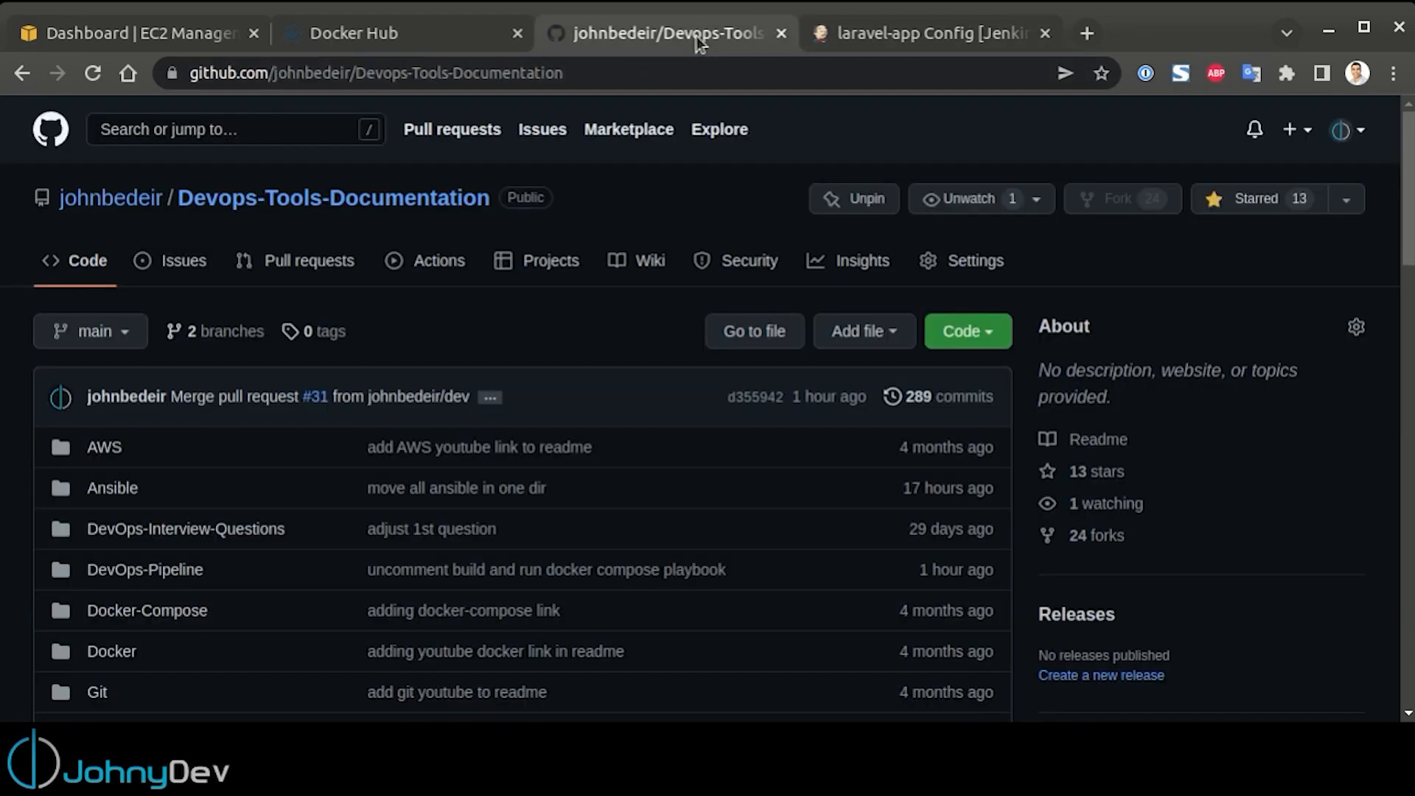
pyautogui.click(168, 575)
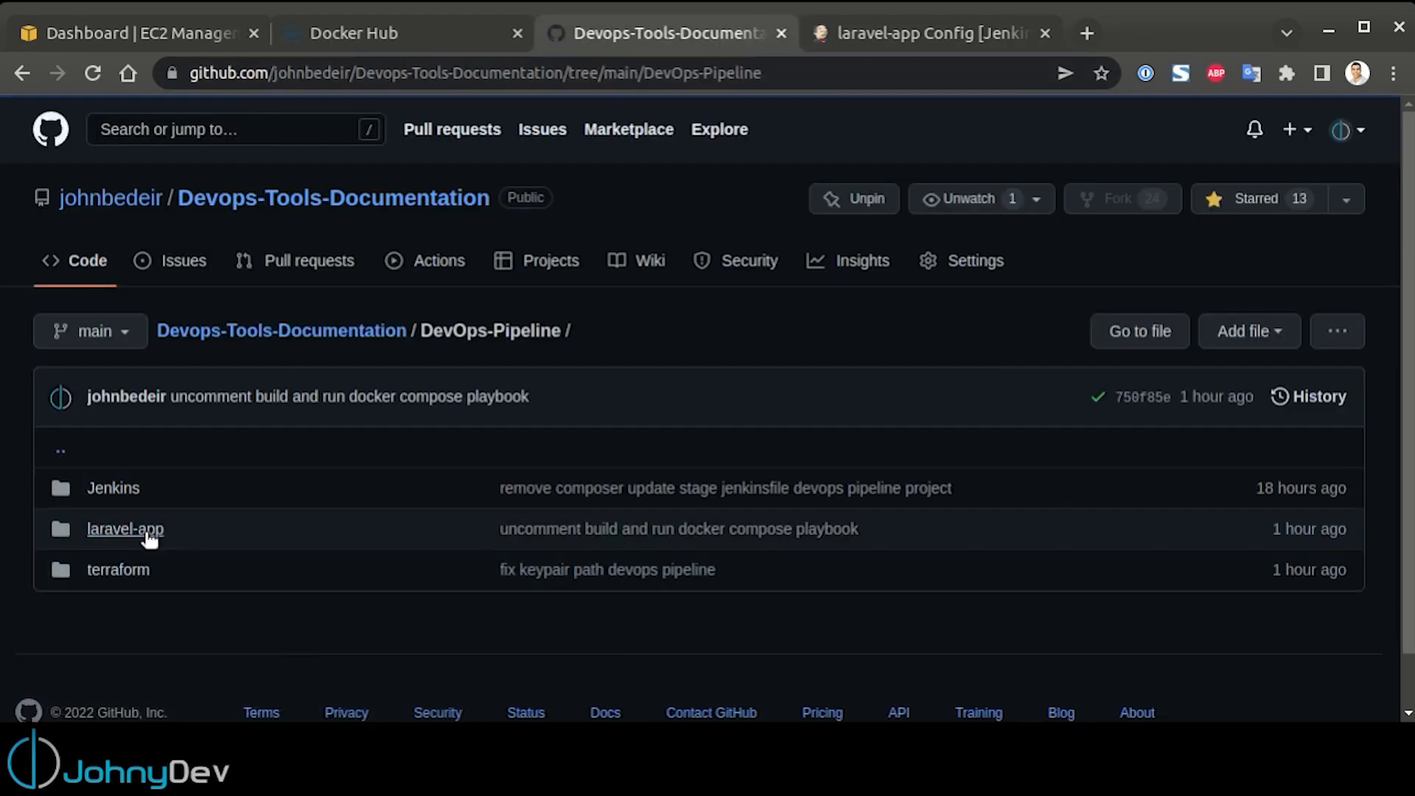
pyautogui.click(144, 532)
pyautogui.scroll(-8, 161, 515)
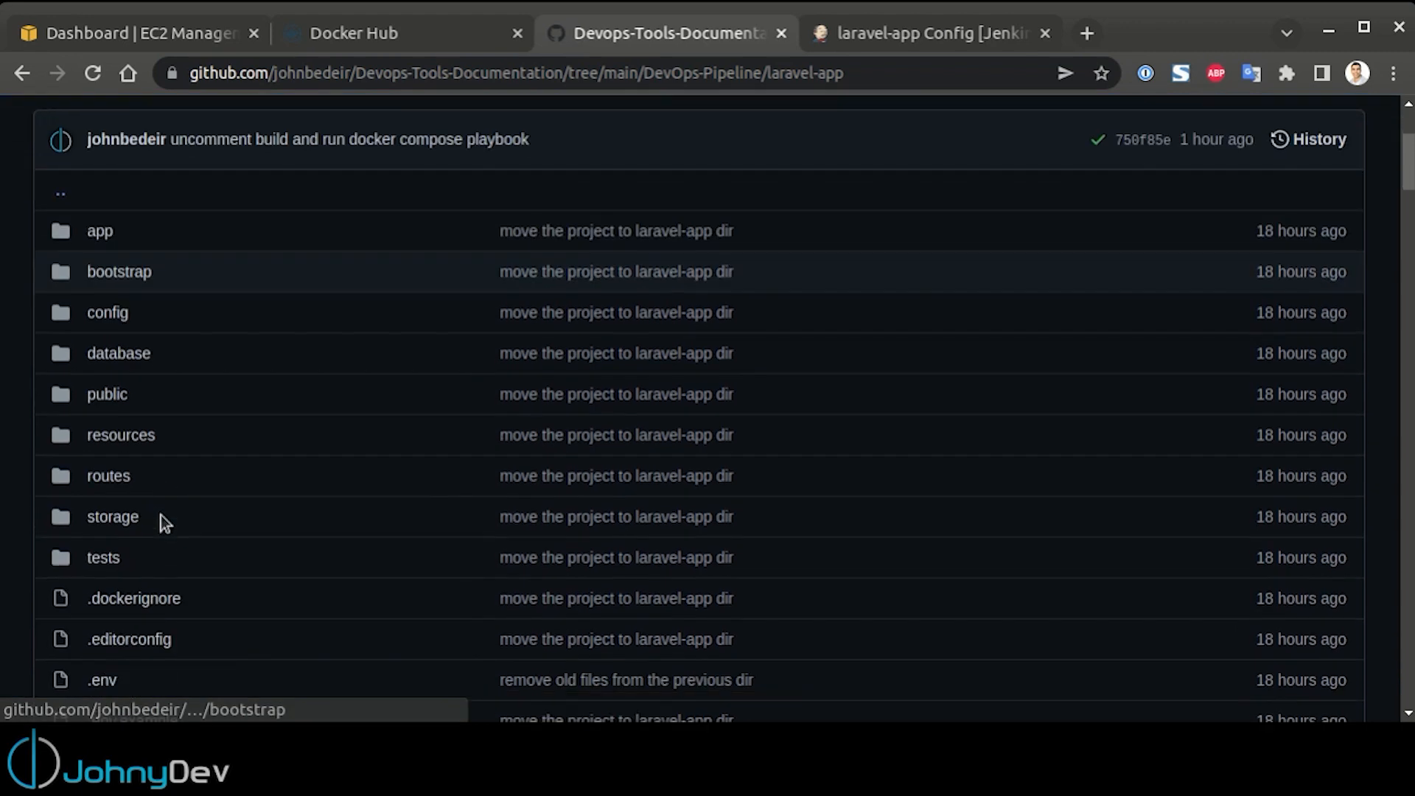
pyautogui.scroll(-3, 165, 503)
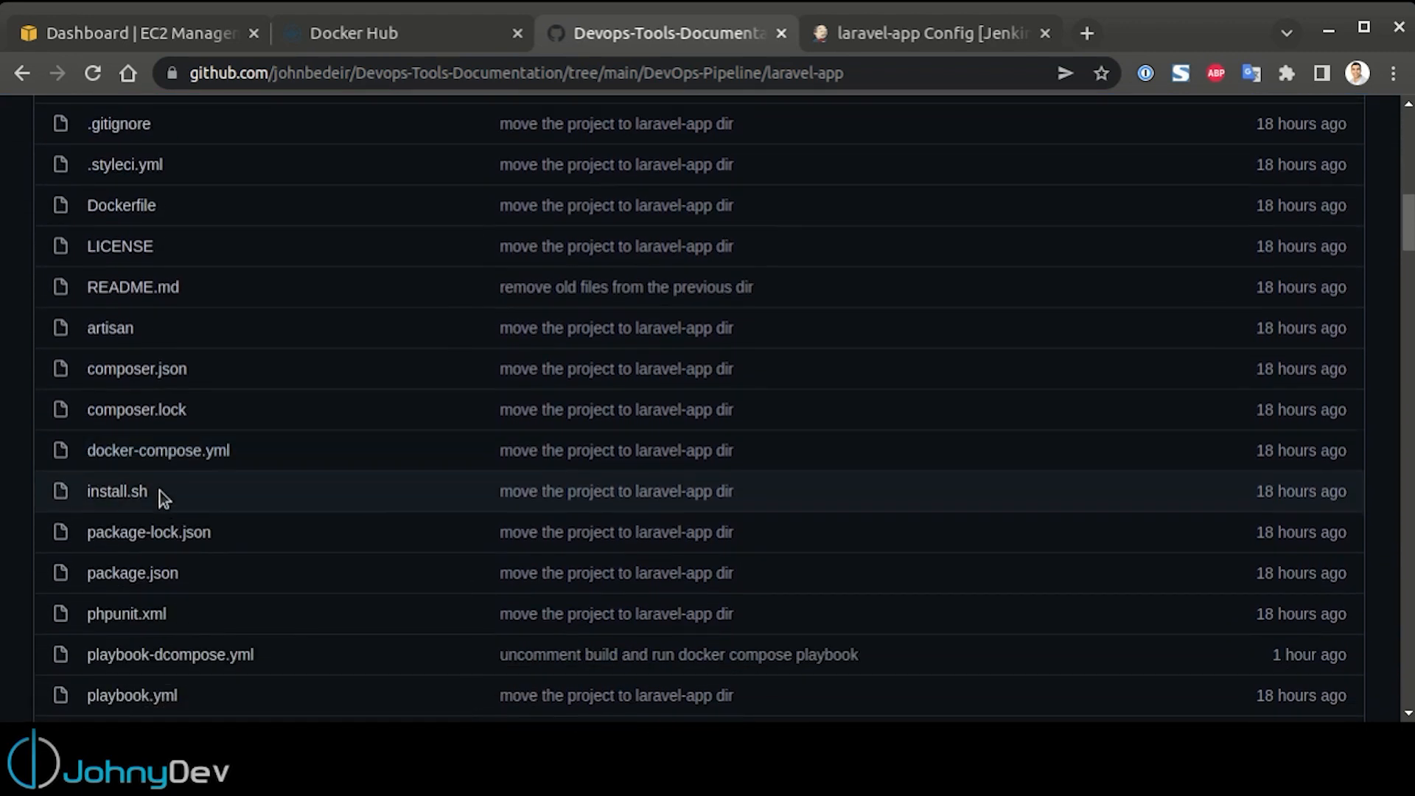
pyautogui.scroll(-1, 161, 472)
pyautogui.scroll(-1, 165, 480)
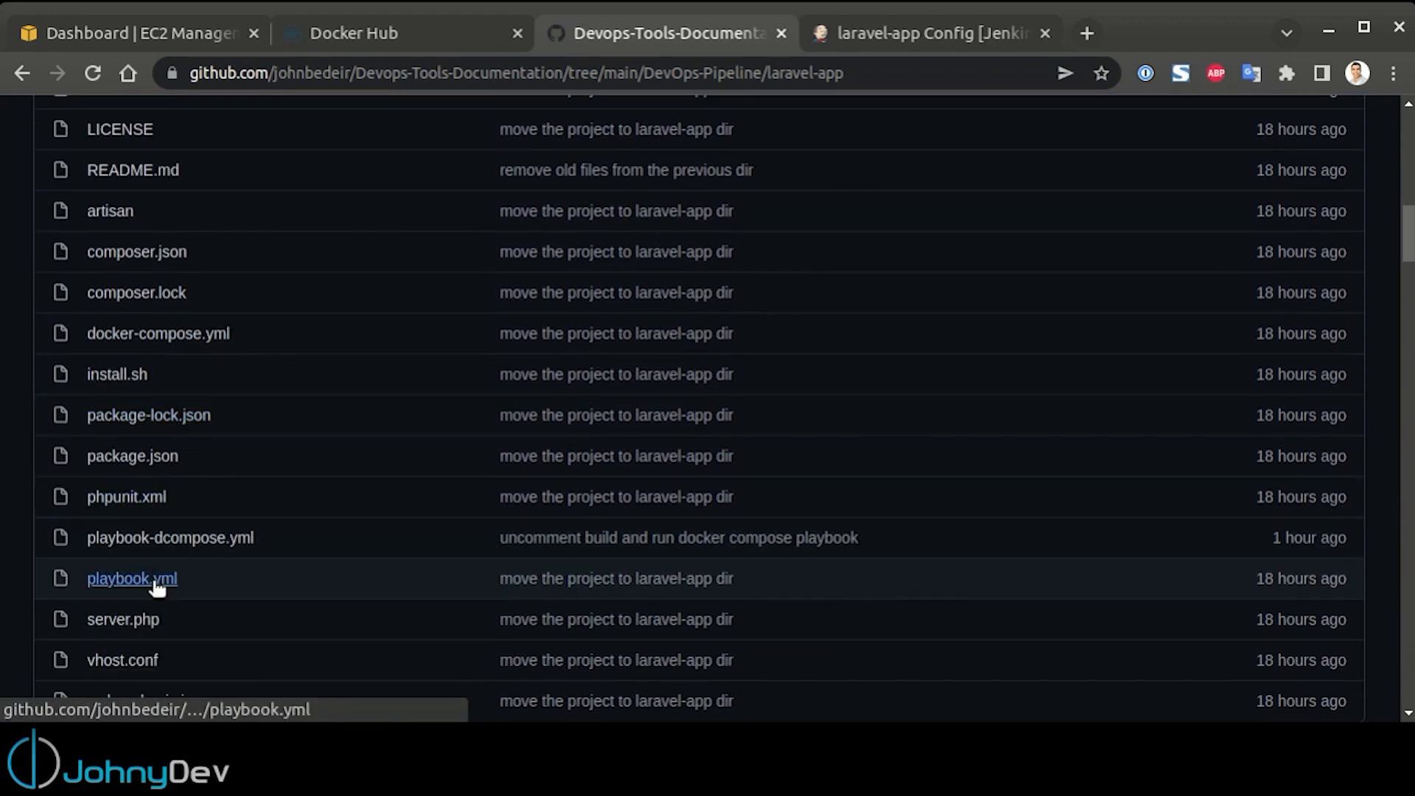
# Compare the playbook file names in the Jenkins script with the files in the GitHub laravel-app folder
pyautogui.click(918, 46)
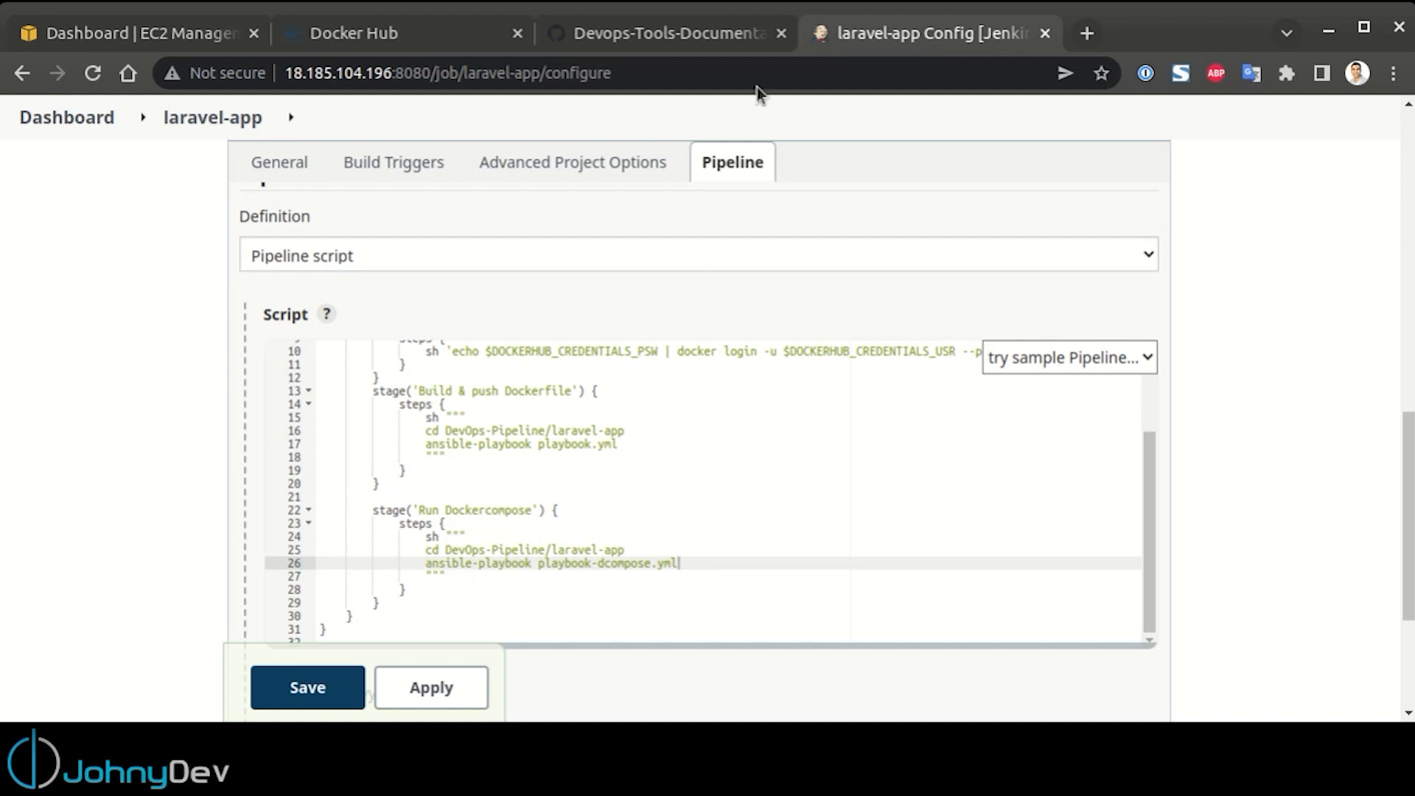
pyautogui.click(716, 22)
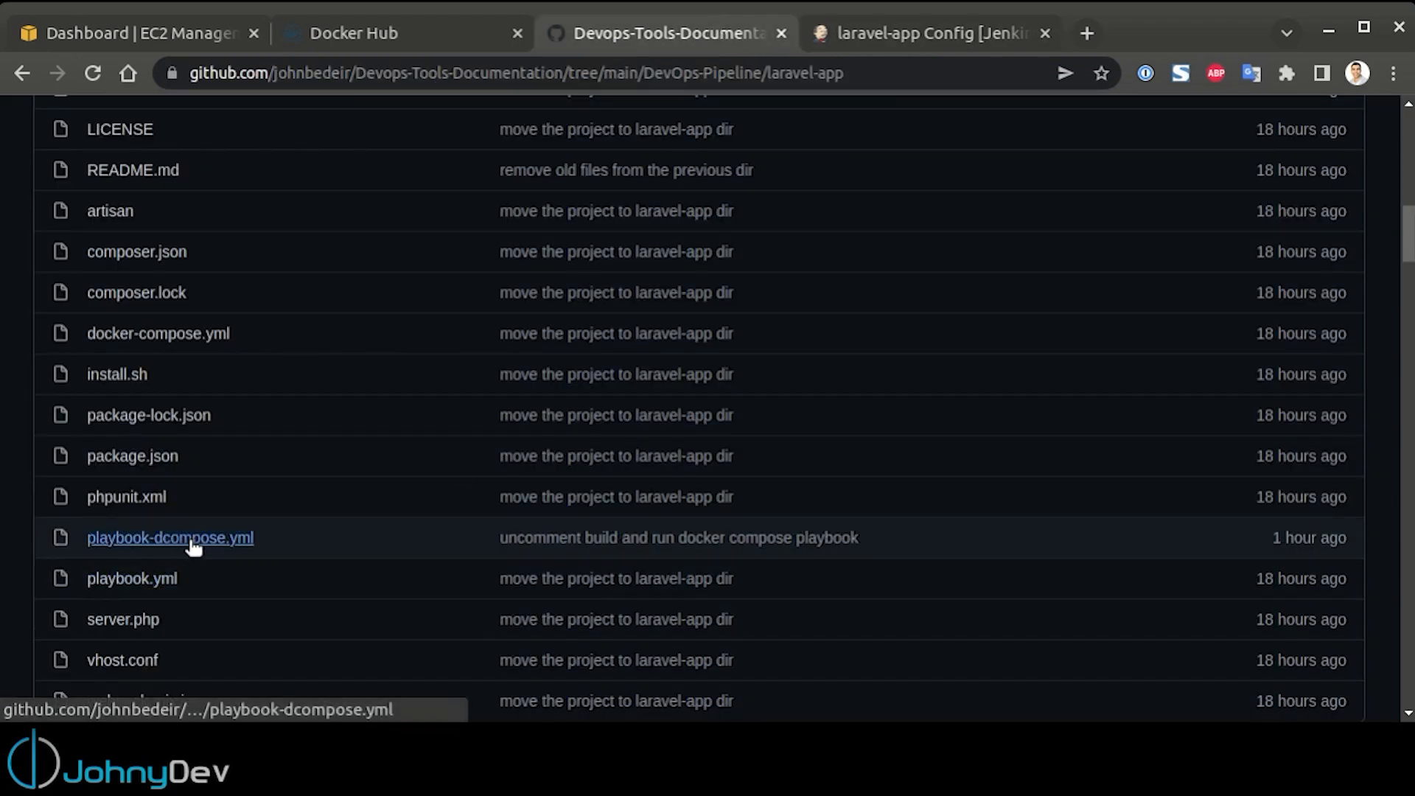
pyautogui.click(930, 33)
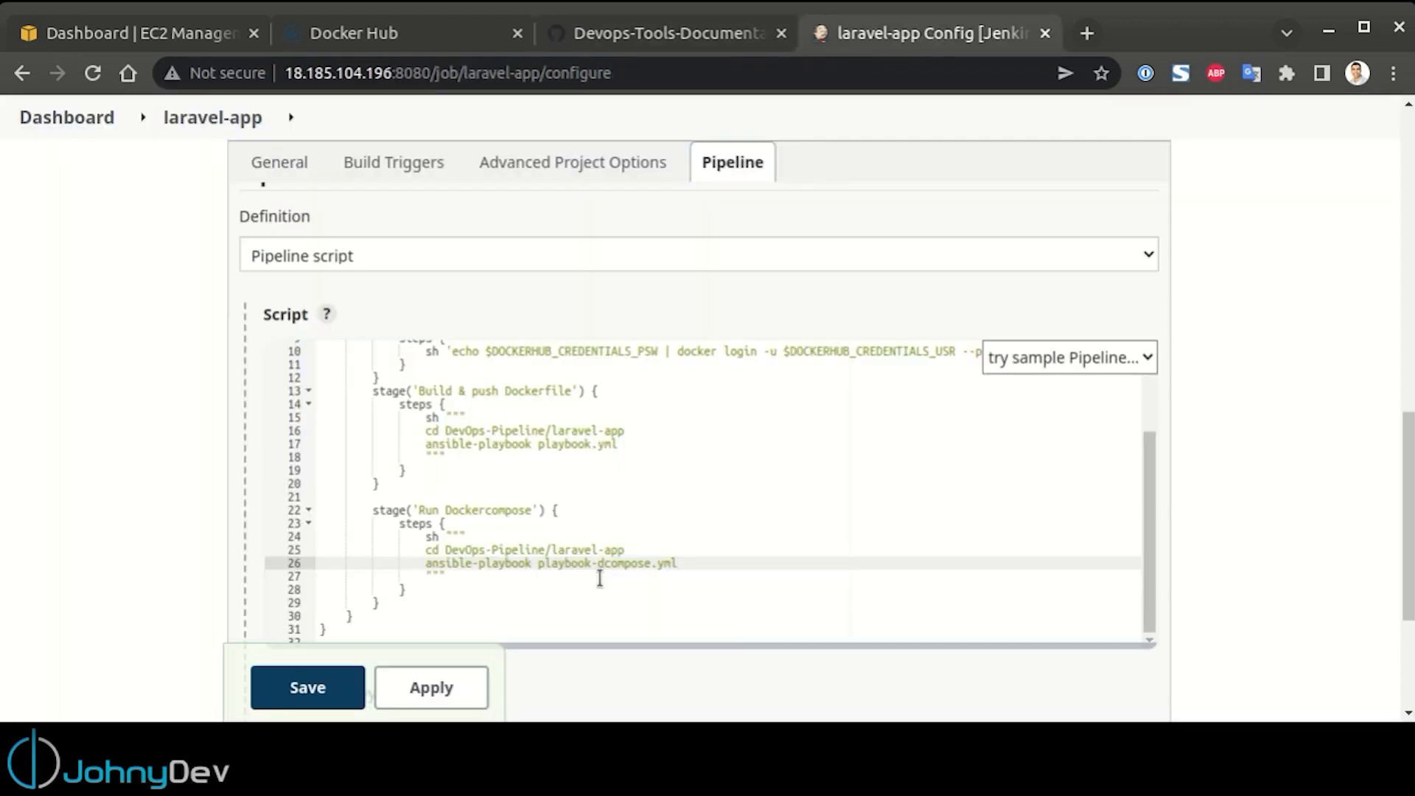
pyautogui.click(530, 595)
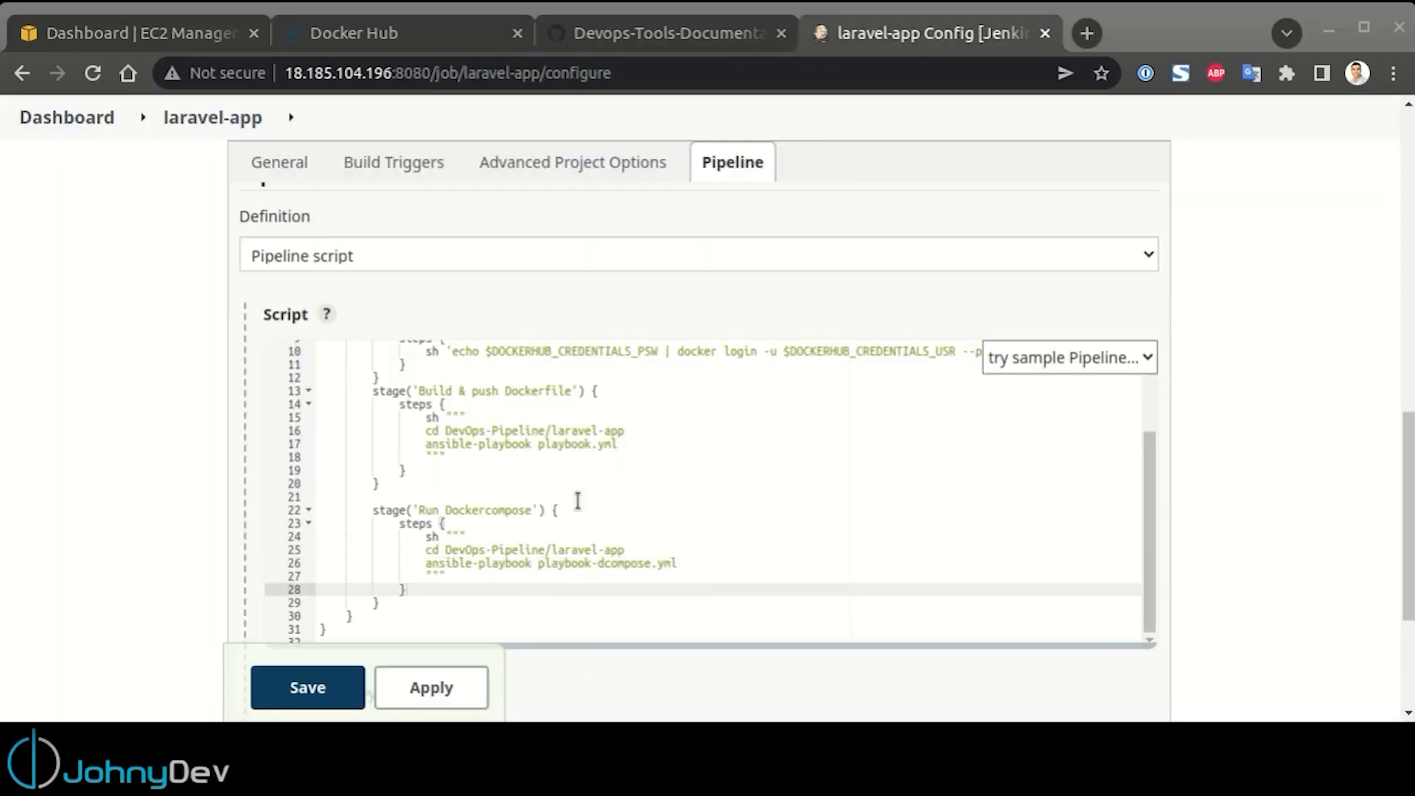
# Open the Jenkinsfile in the repository's DevOps-Pipeline/Jenkins folder and review its Docker login, build and Docker Compose stages
pyautogui.click(708, 46)
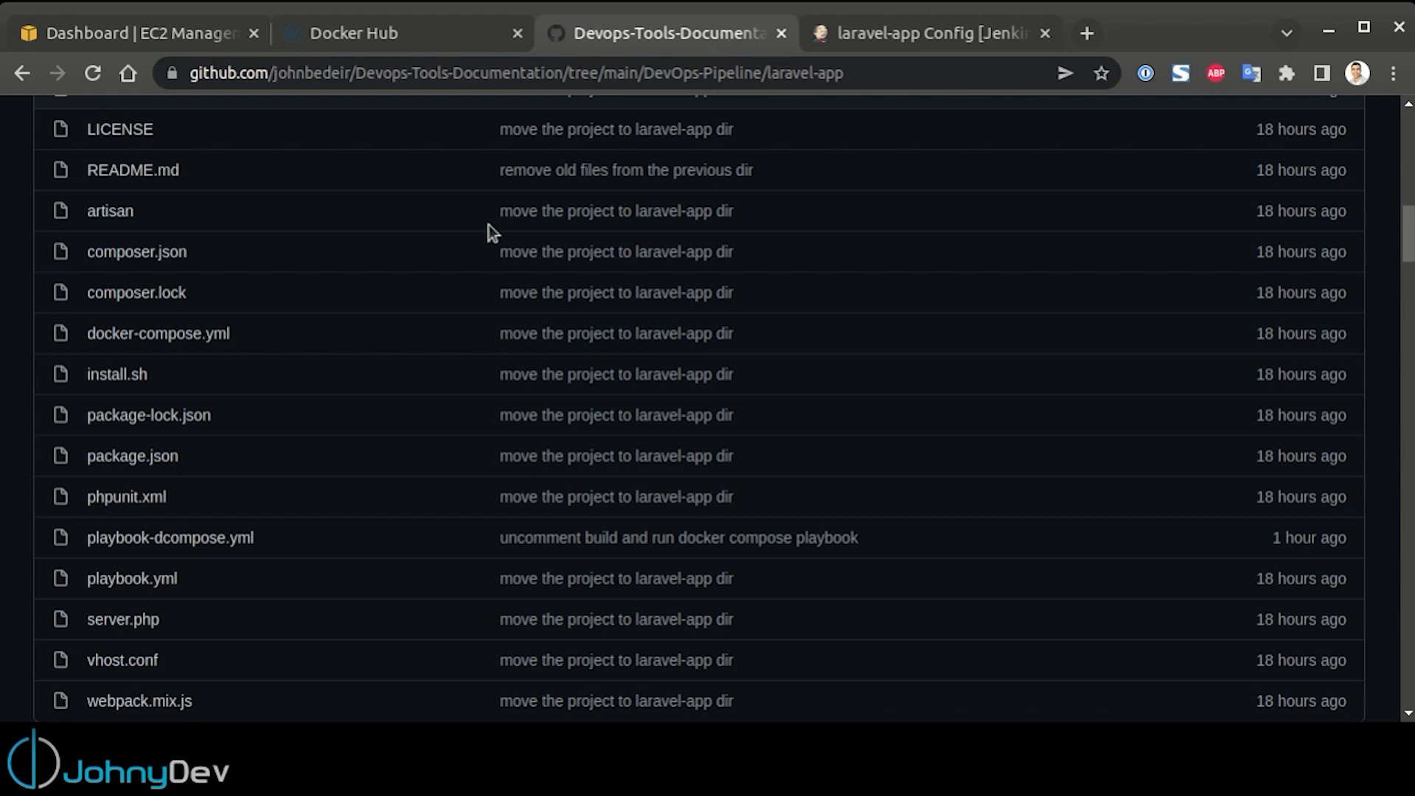
pyautogui.scroll(12, 195, 352)
pyautogui.hotkey('alt', 'Left')
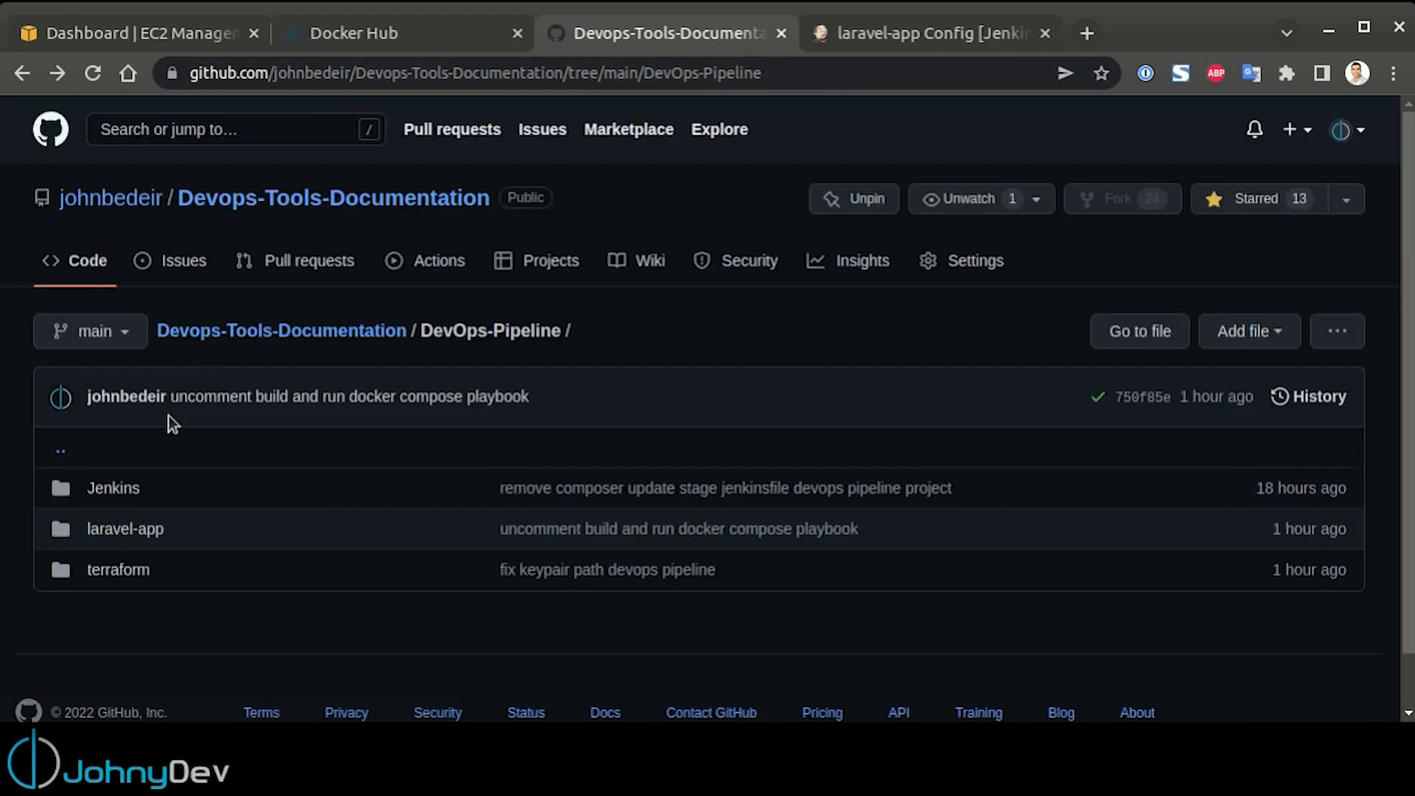
pyautogui.click(118, 486)
pyautogui.click(122, 489)
pyautogui.scroll(-5, 519, 509)
pyautogui.scroll(-1, 516, 505)
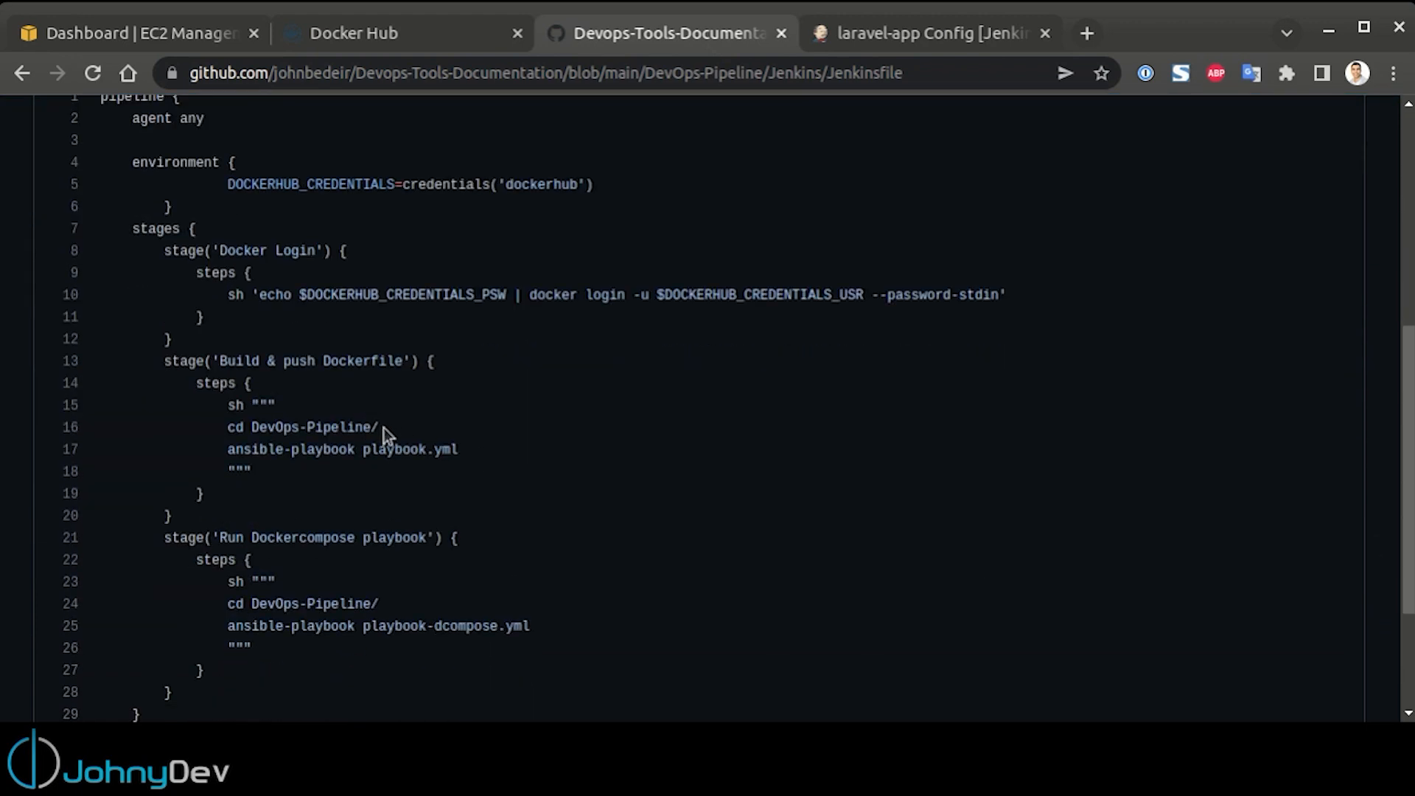
pyautogui.scroll(1, 599, 512)
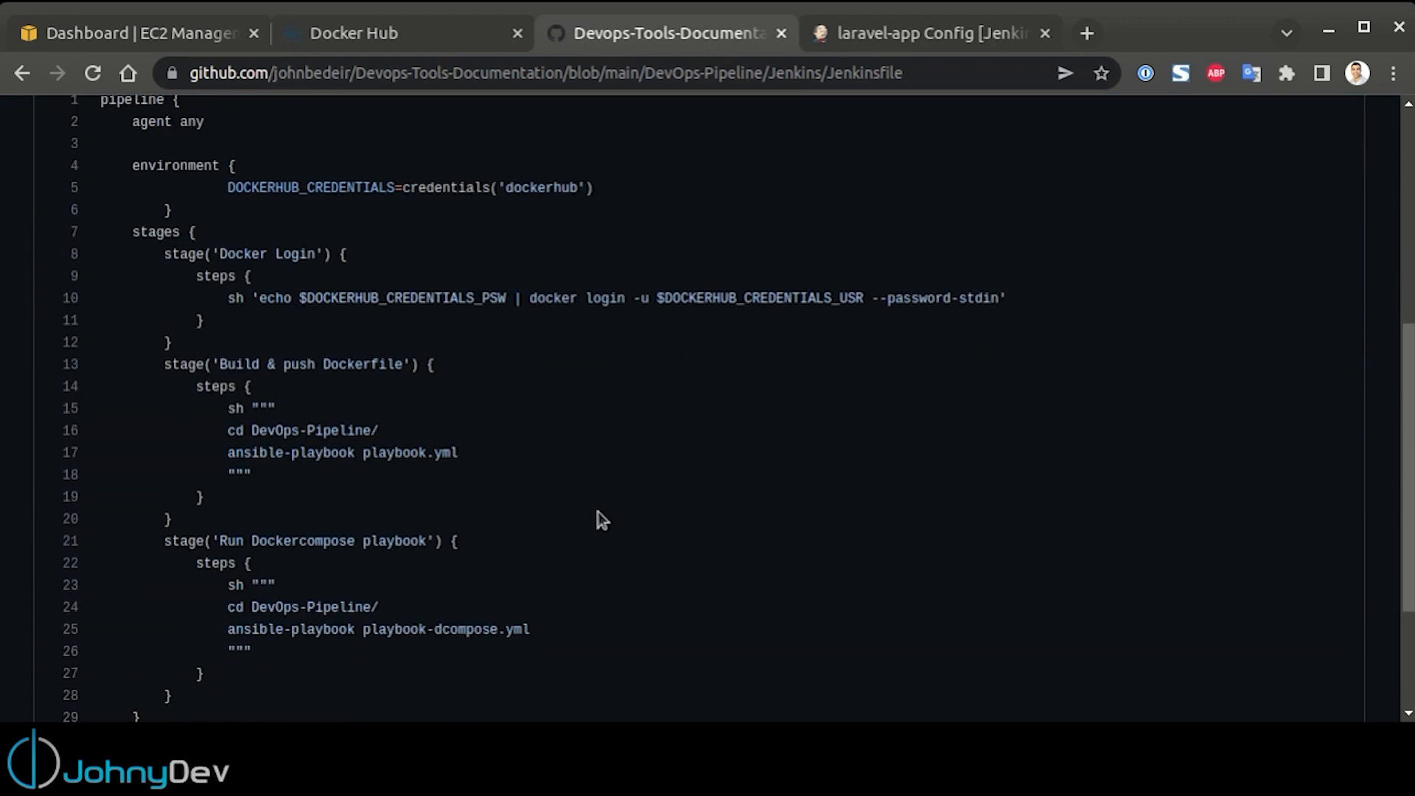
pyautogui.scroll(5, 598, 519)
# Return to the laravel-app job configuration and set the pipeline definition to Pipeline script from SCM with Git as the SCM
pyautogui.click(901, 35)
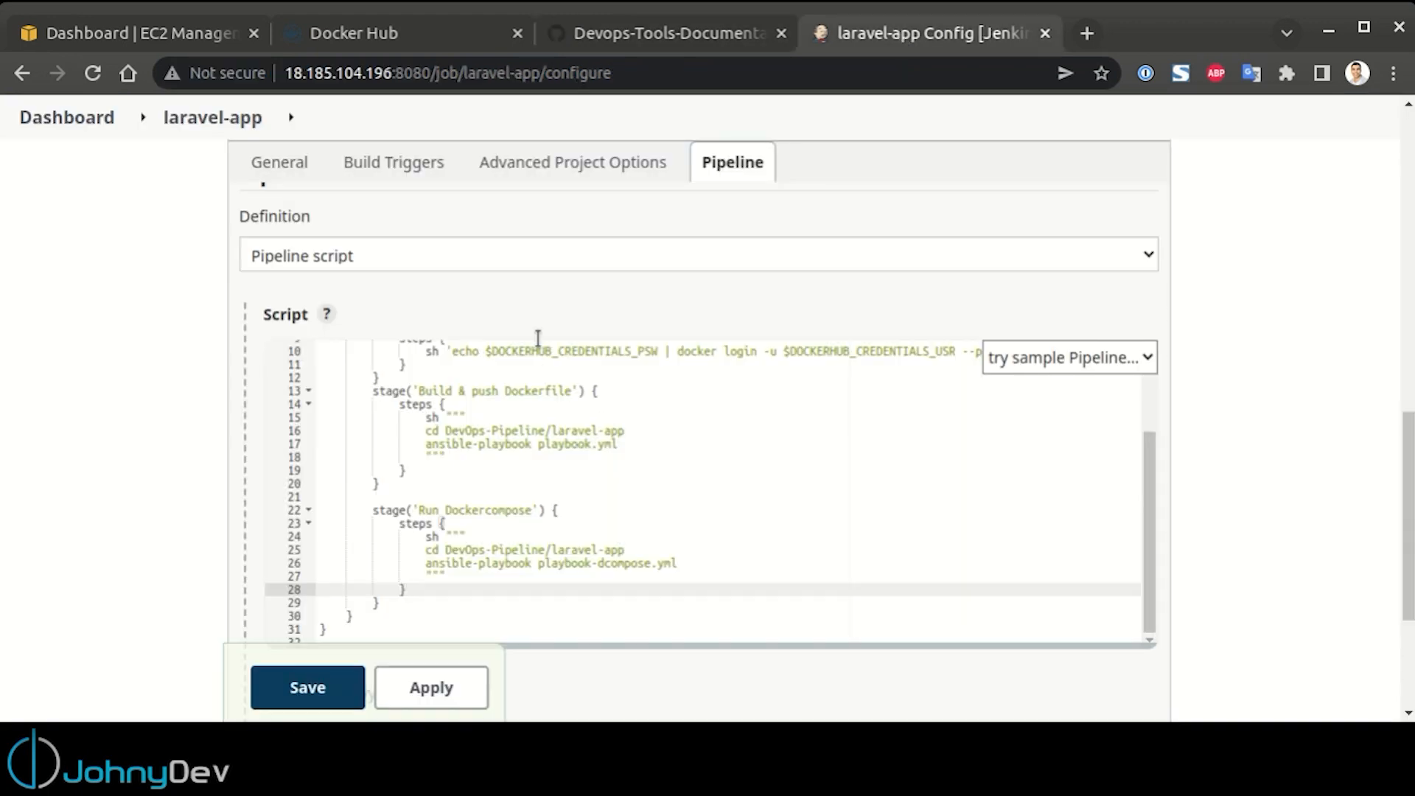
pyautogui.click(404, 255)
pyautogui.click(409, 310)
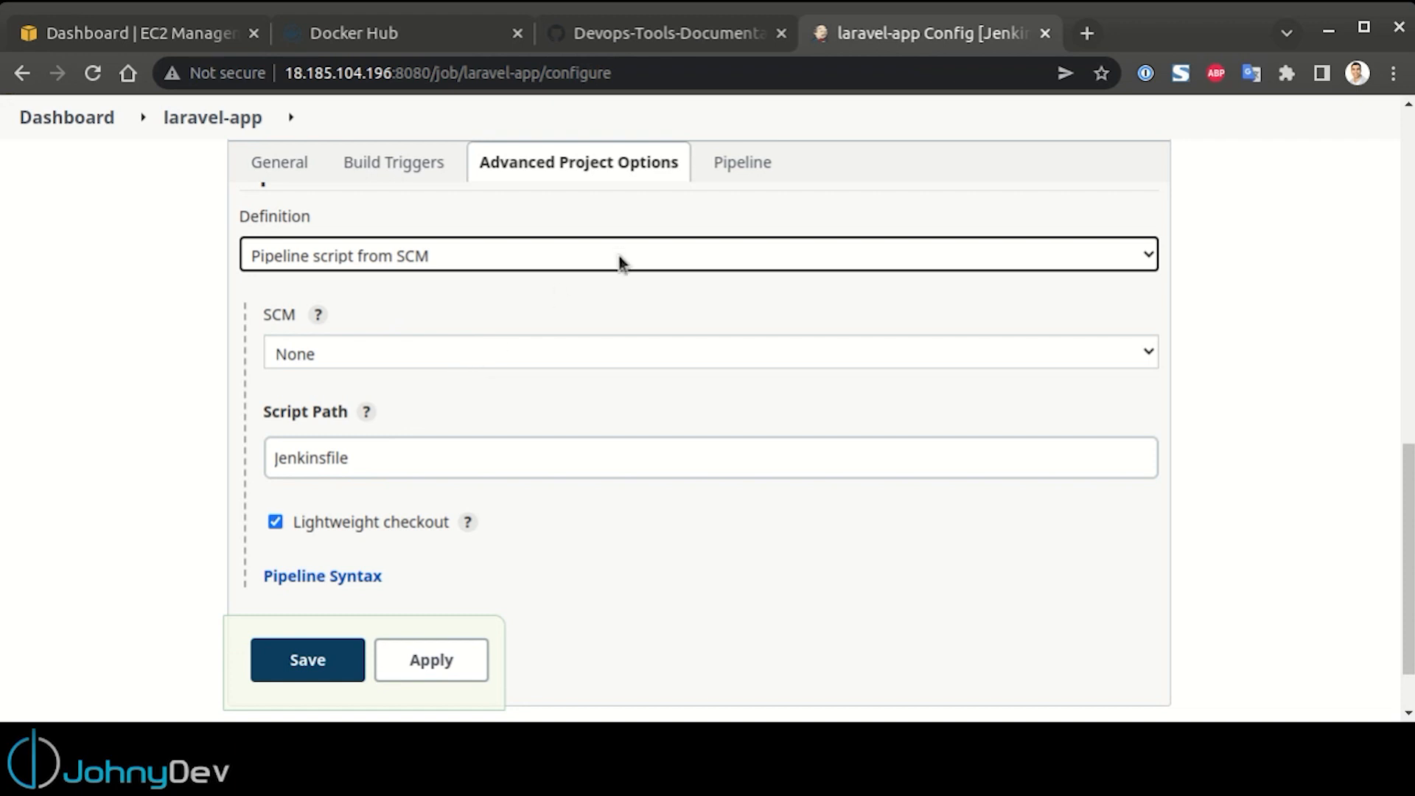
pyautogui.click(432, 354)
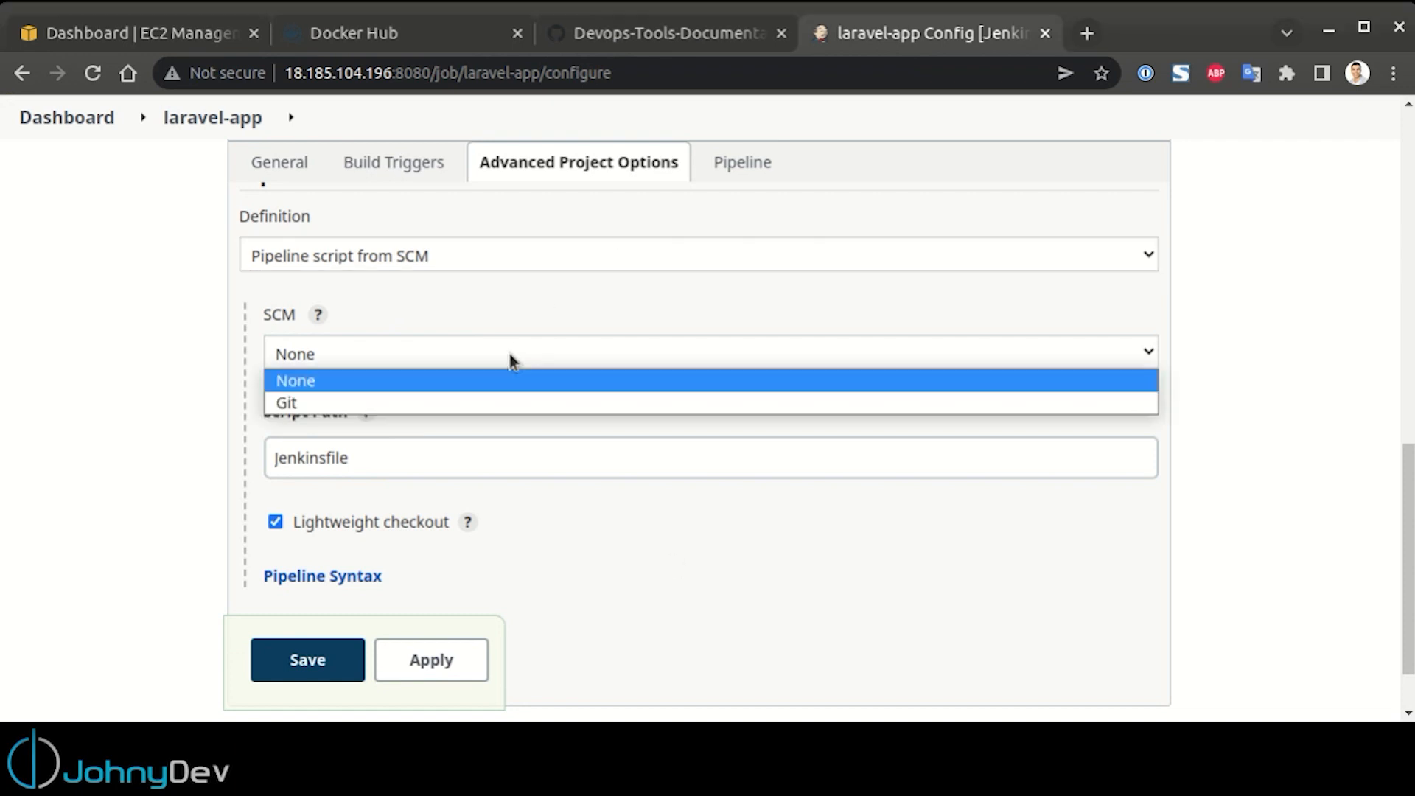
pyautogui.click(416, 402)
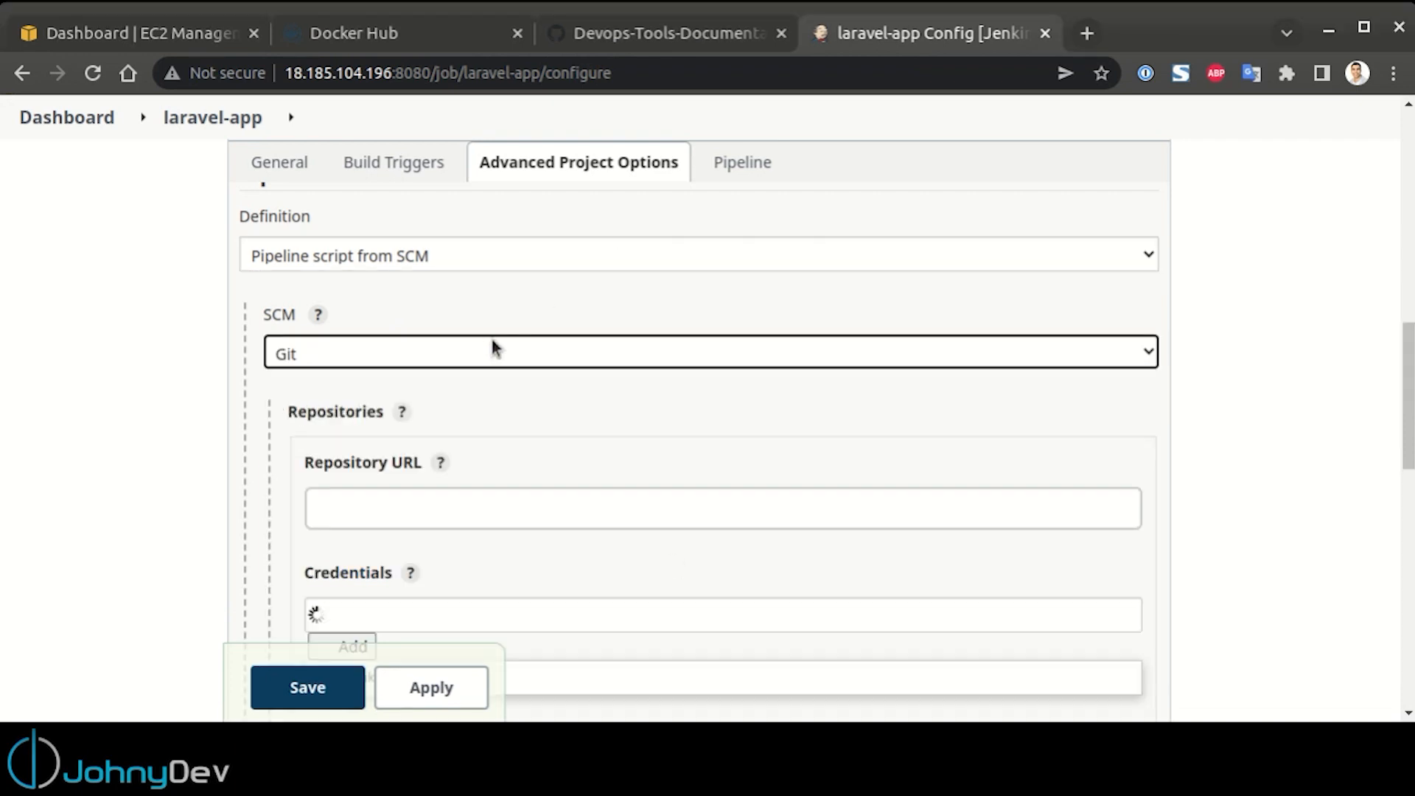
# Copy the HTTPS clone URL of the Devops-Tools-Documentation repository from GitHub and enter it as the laravel-app job's repository URL
pyautogui.scroll(-1, 548, 334)
pyautogui.click(652, 32)
pyautogui.hotkey('alt', 'Left')
pyautogui.click(962, 333)
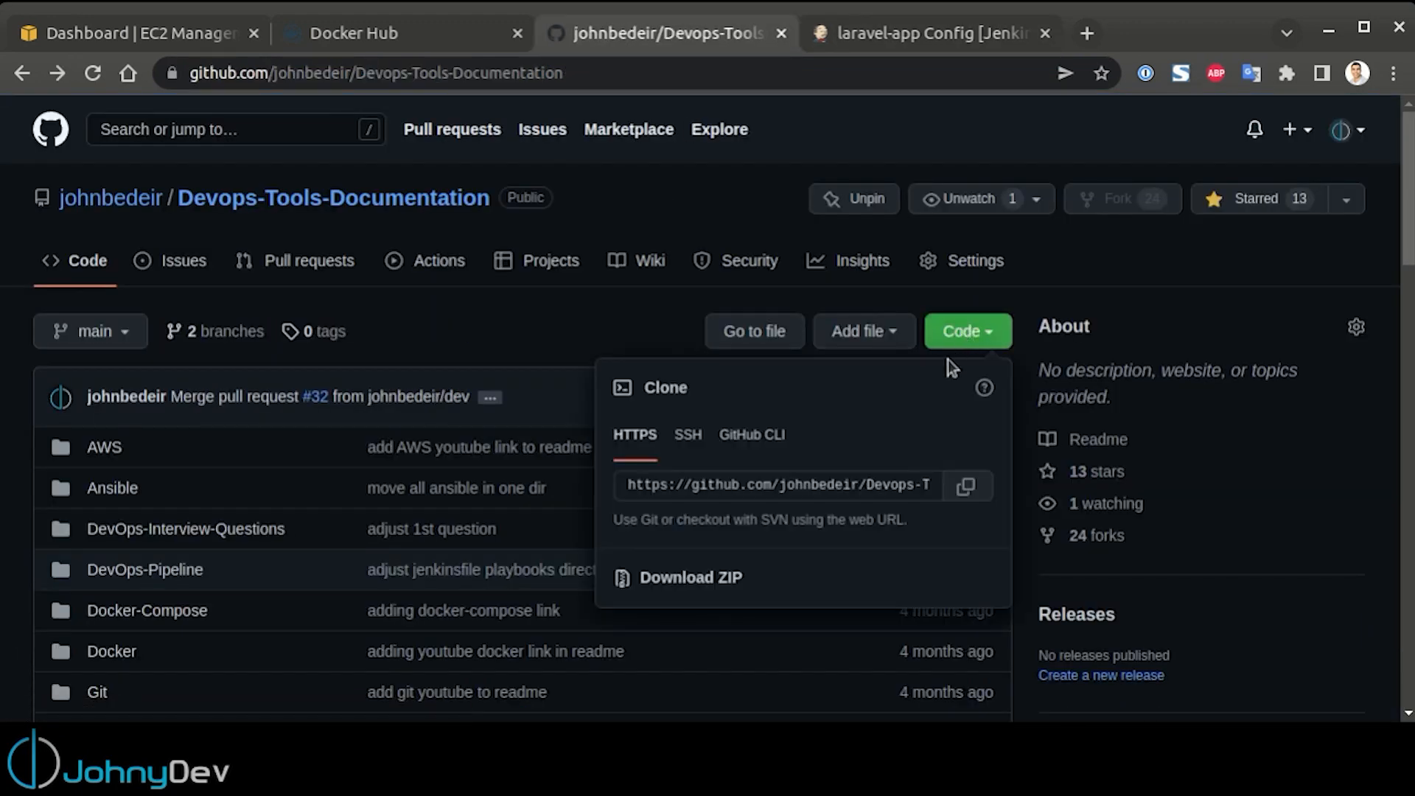
pyautogui.click(963, 485)
pyautogui.click(954, 44)
pyautogui.click(536, 456)
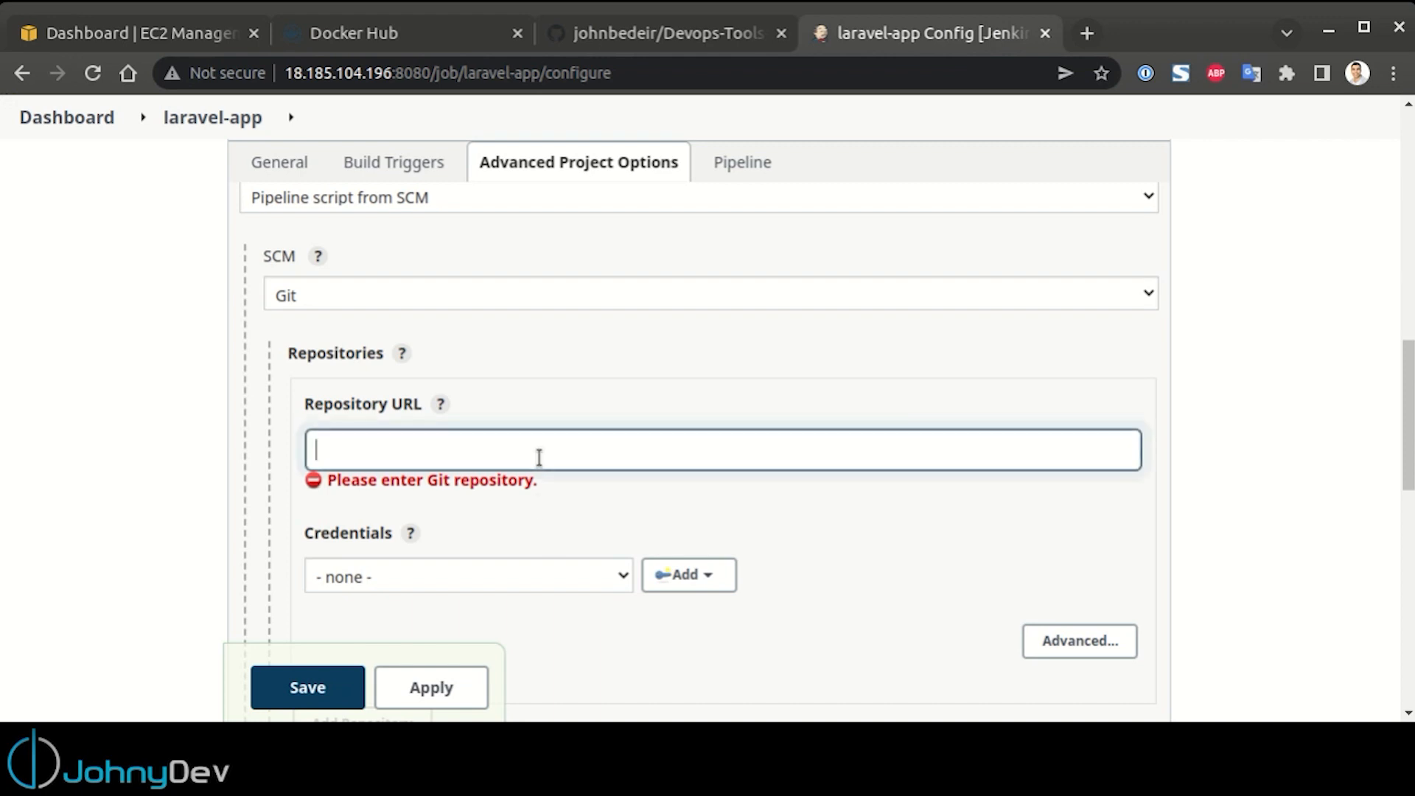
pyautogui.hotkey('ctrl', 'v')
pyautogui.click(904, 560)
# Select the saved github credentials for the repository and set the branch specifier to */main
pyautogui.scroll(-3, 878, 499)
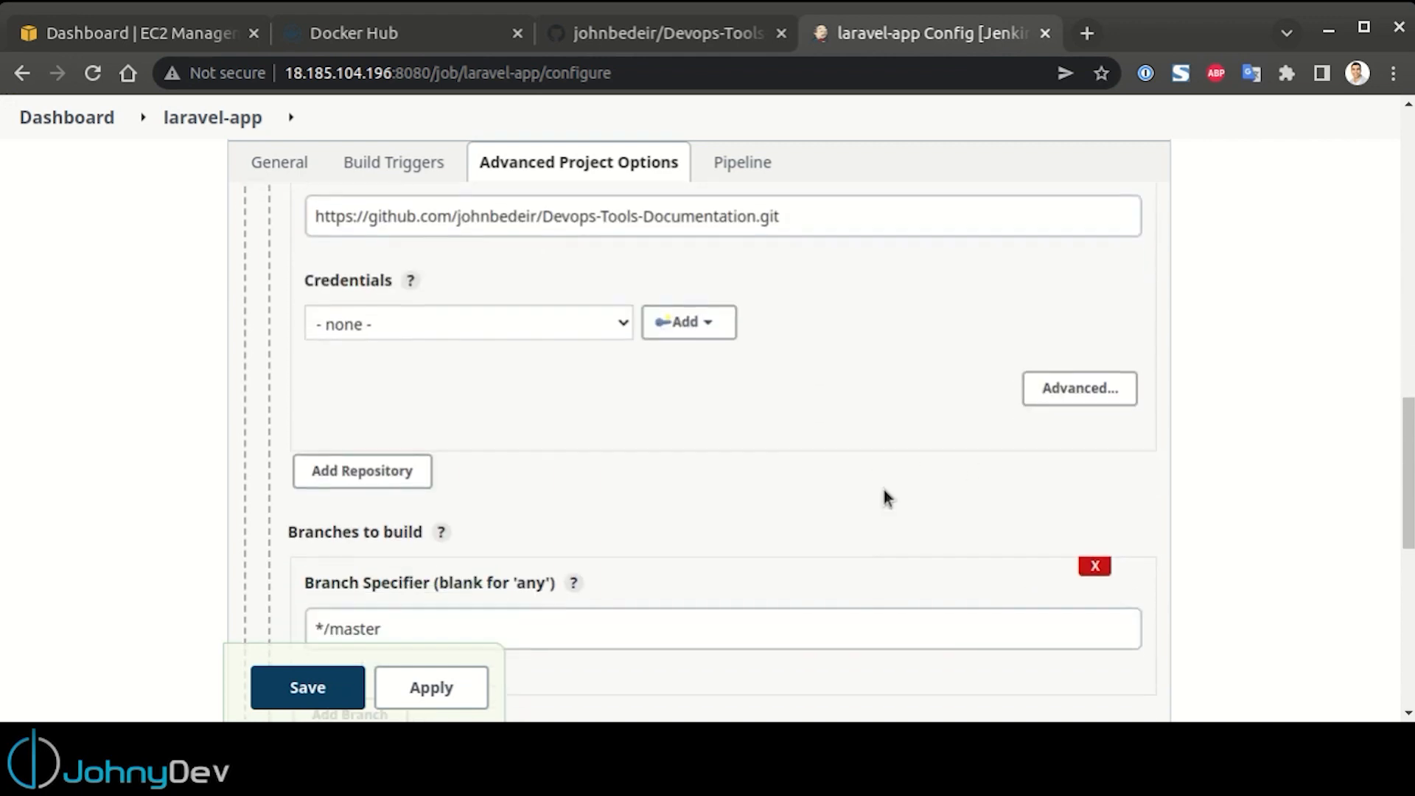
pyautogui.scroll(-2, 675, 376)
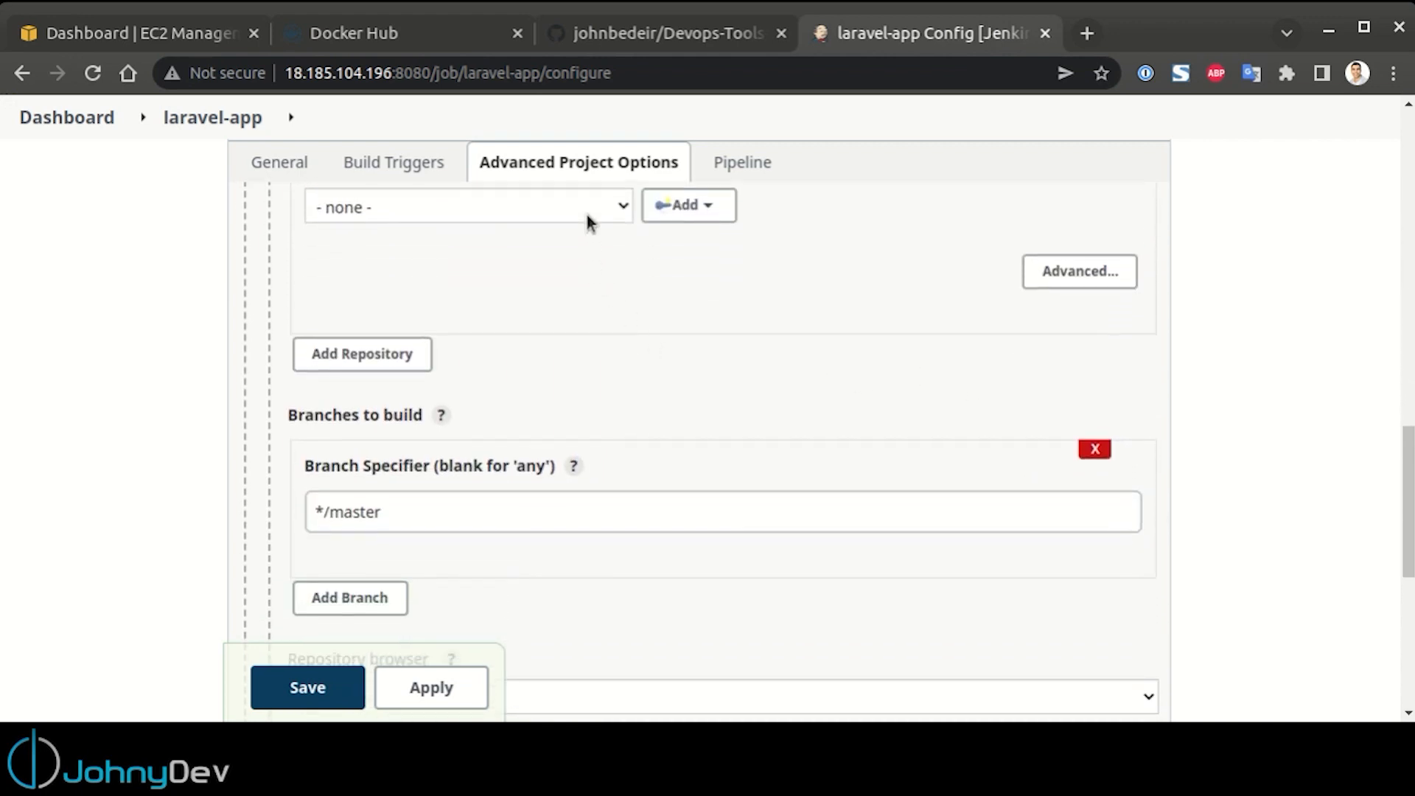
pyautogui.click(505, 509)
pyautogui.doubleClick(352, 504)
pyautogui.write('main')
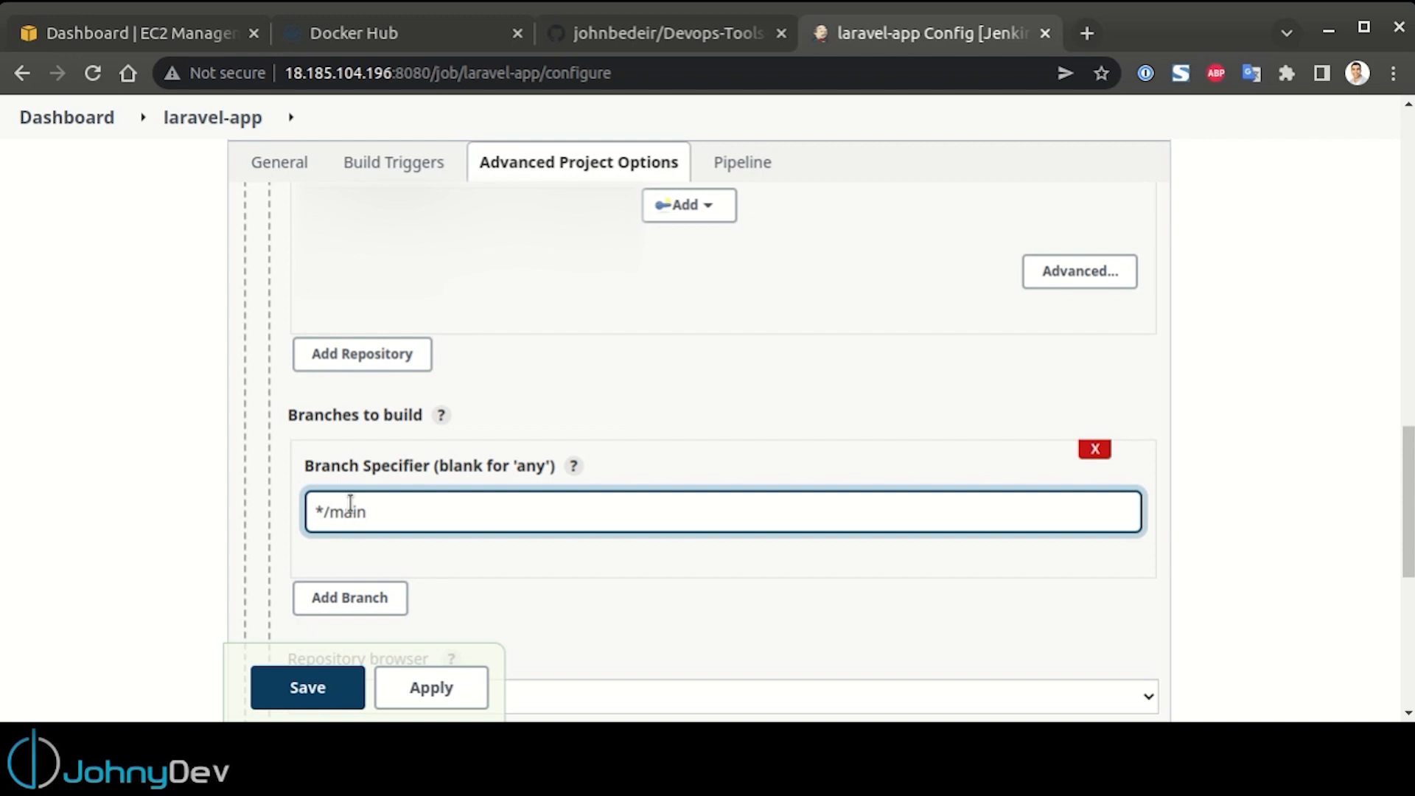
# Set the pipeline's script path to Devops-Pipeline/Jenkins/Jenkinsfile
pyautogui.scroll(-1, 696, 526)
pyautogui.scroll(-5, 697, 526)
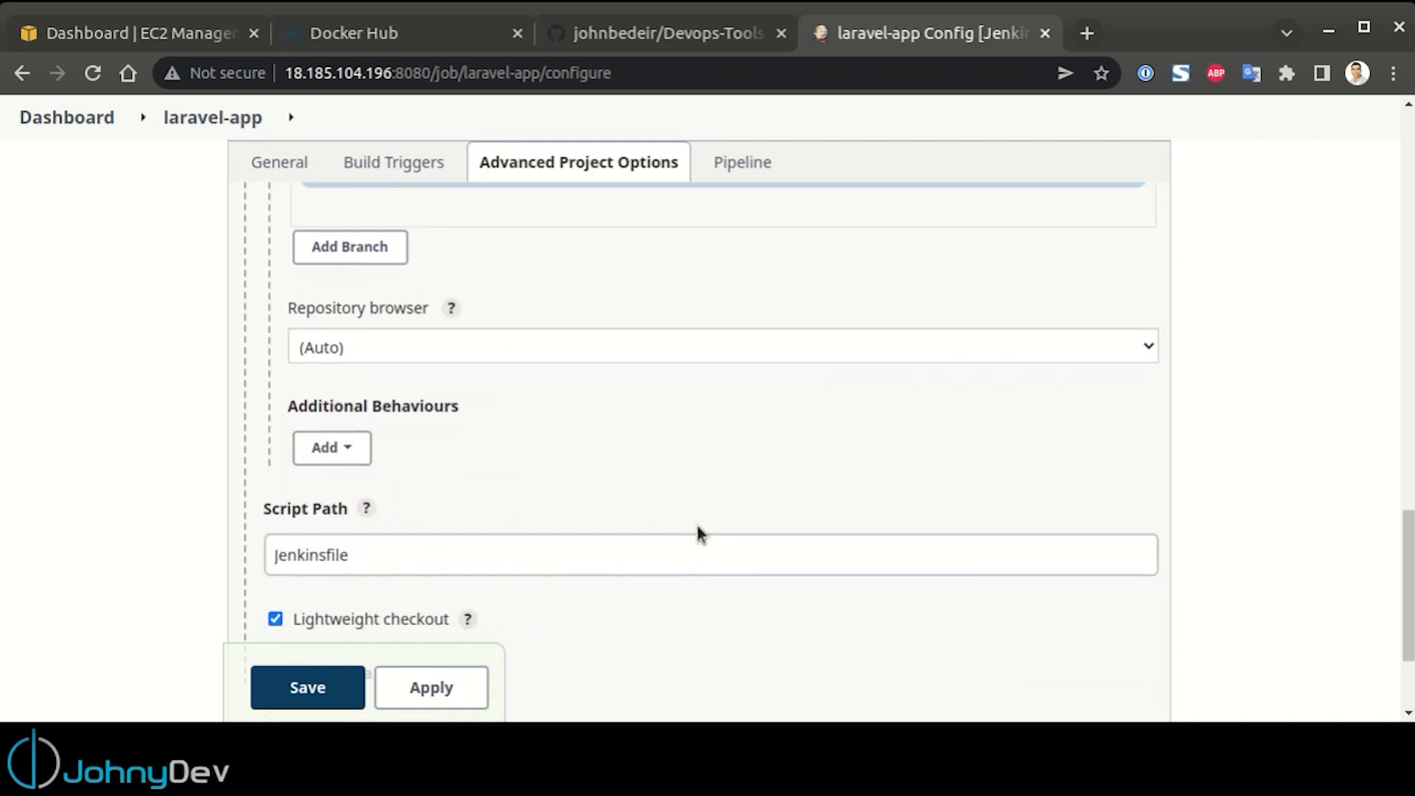
pyautogui.click(271, 557)
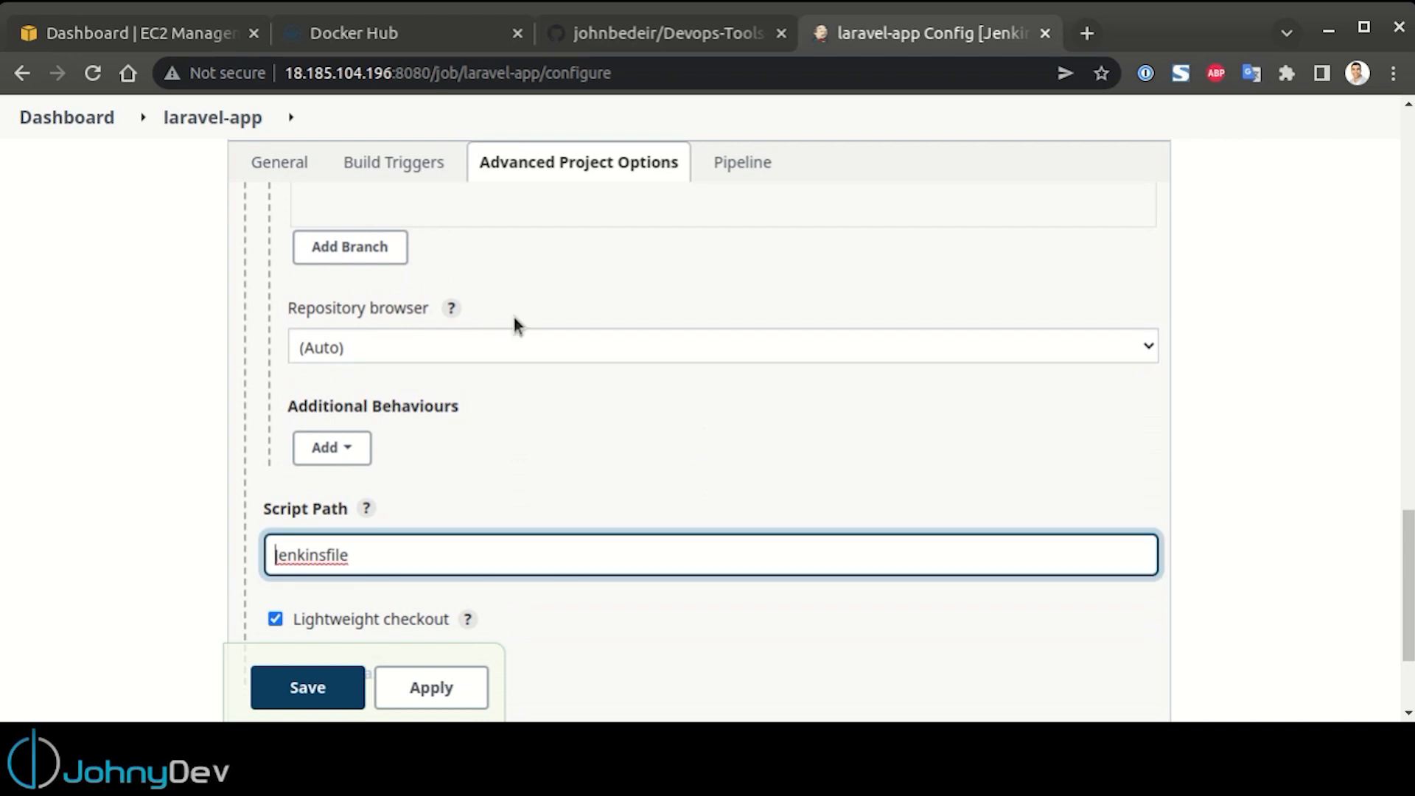
pyautogui.write('D')
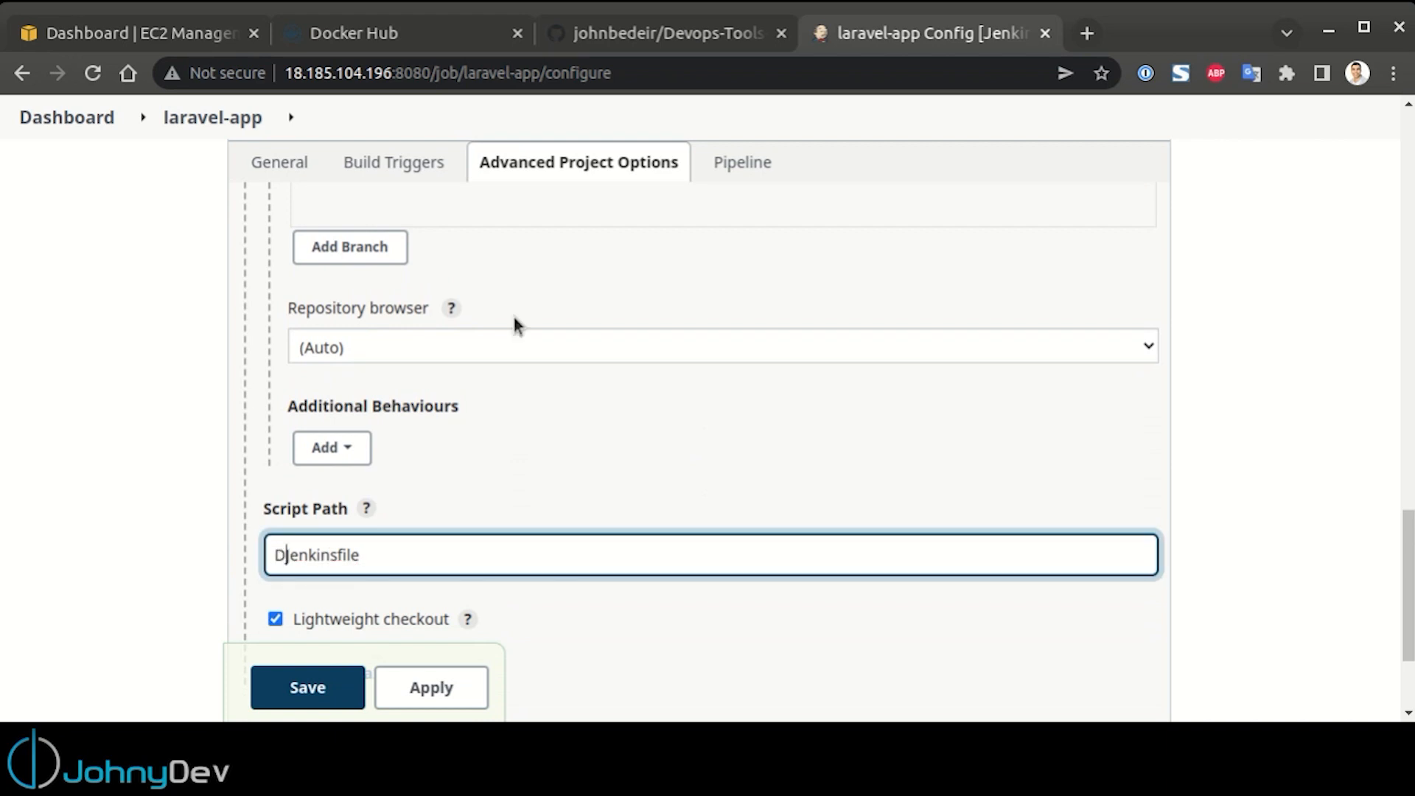
pyautogui.write('evops')
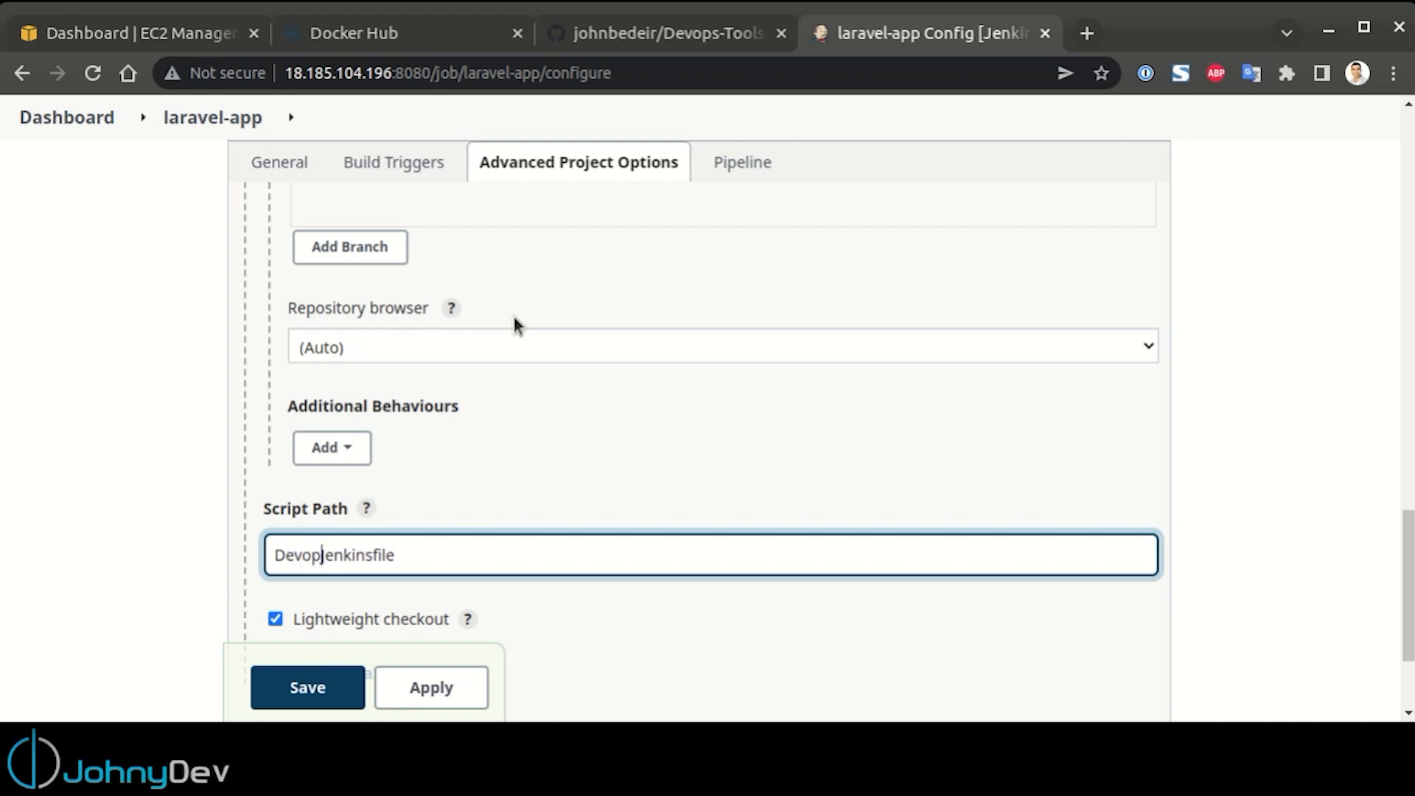
pyautogui.write('-Pi')
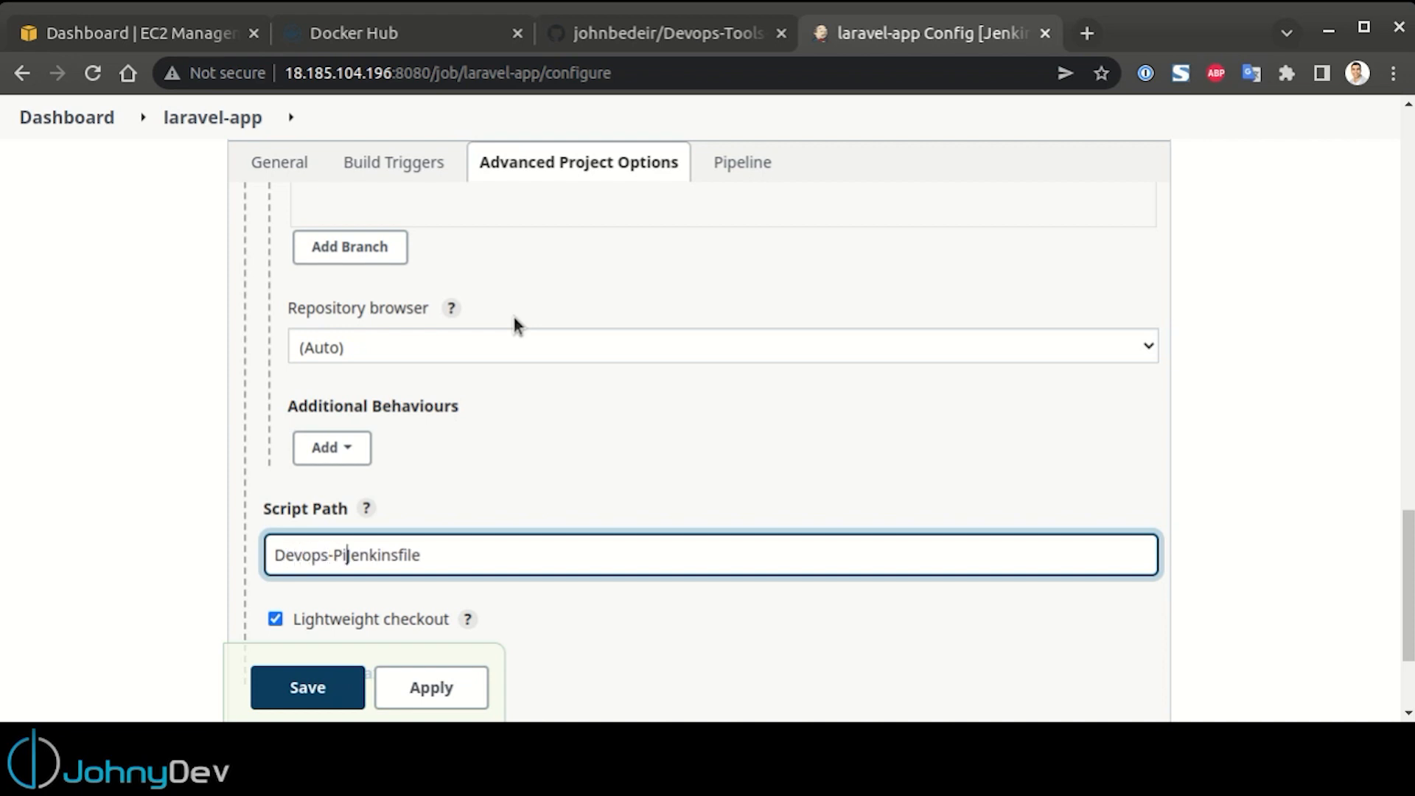
pyautogui.write('peline')
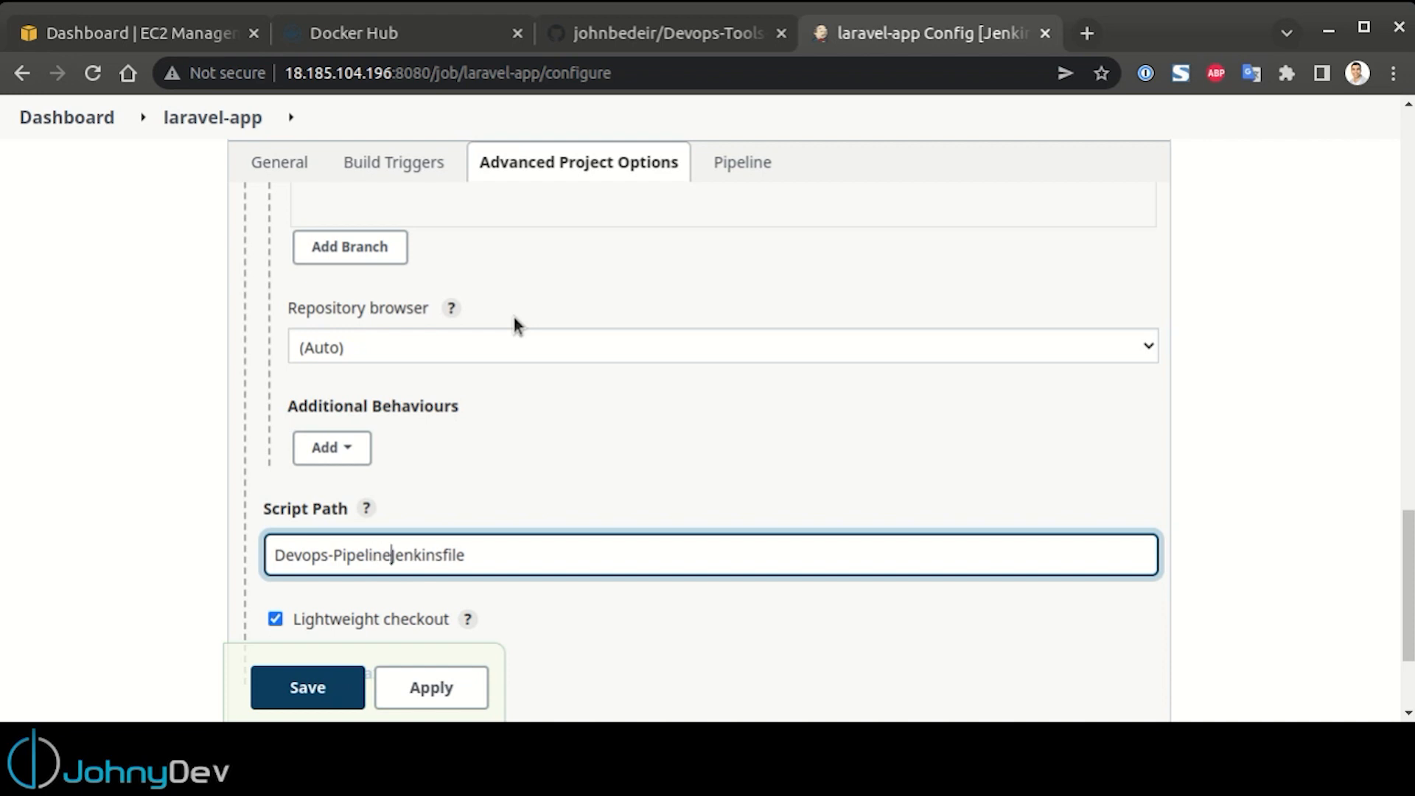
pyautogui.write('/')
pyautogui.write('Jenkins')
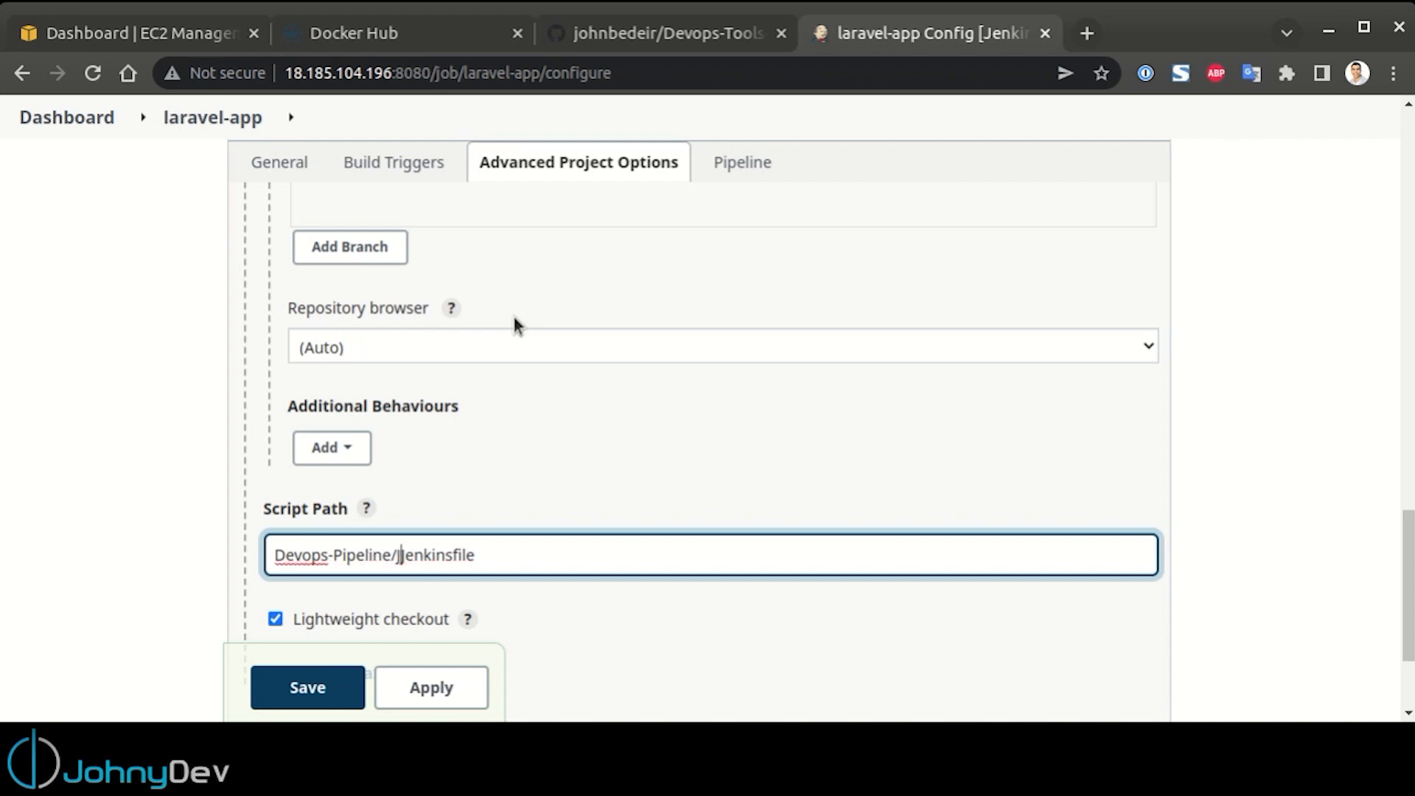
pyautogui.write('/Jenkins')
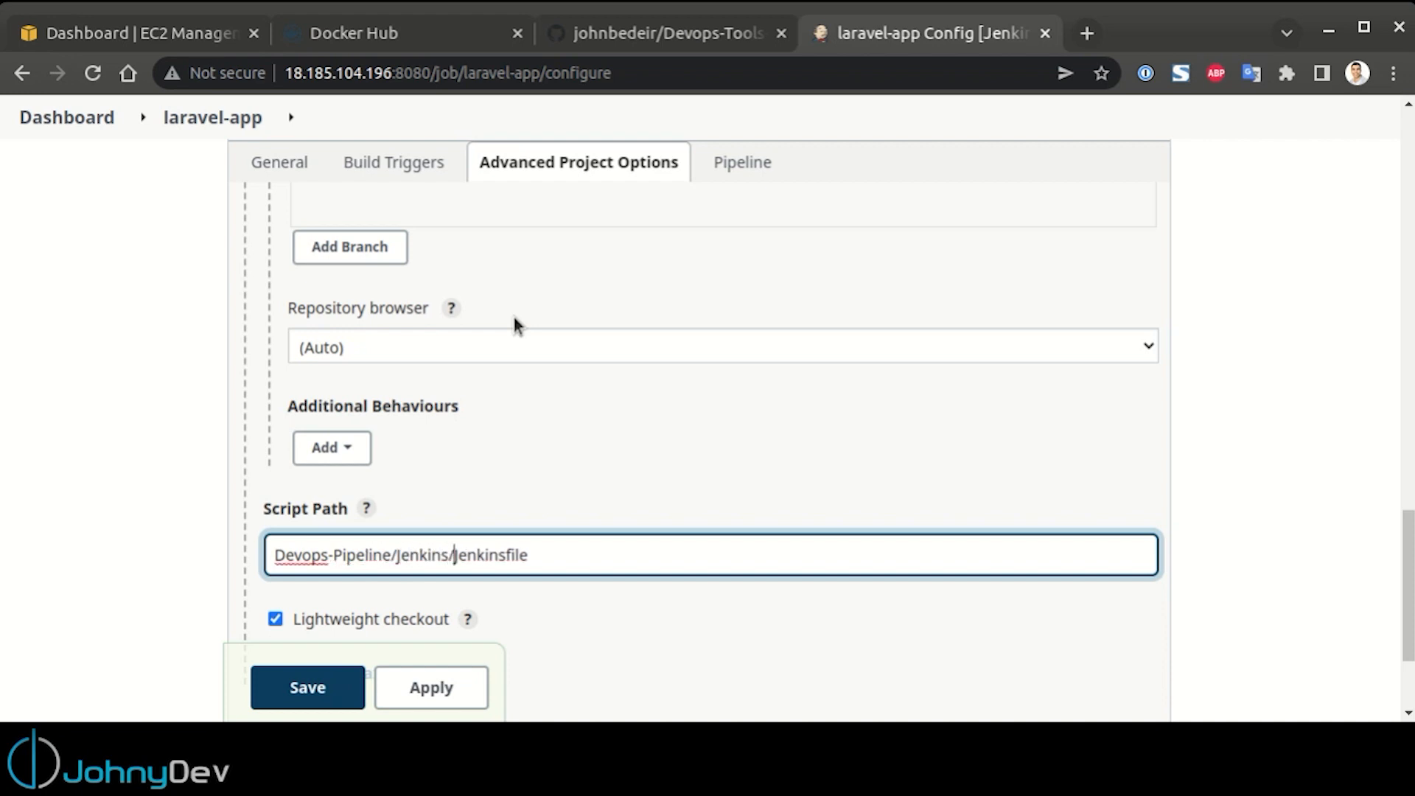
# Check the Jenkinsfile's folder path in the GitHub repository, and save the laravel-app job configuration
pyautogui.click(648, 33)
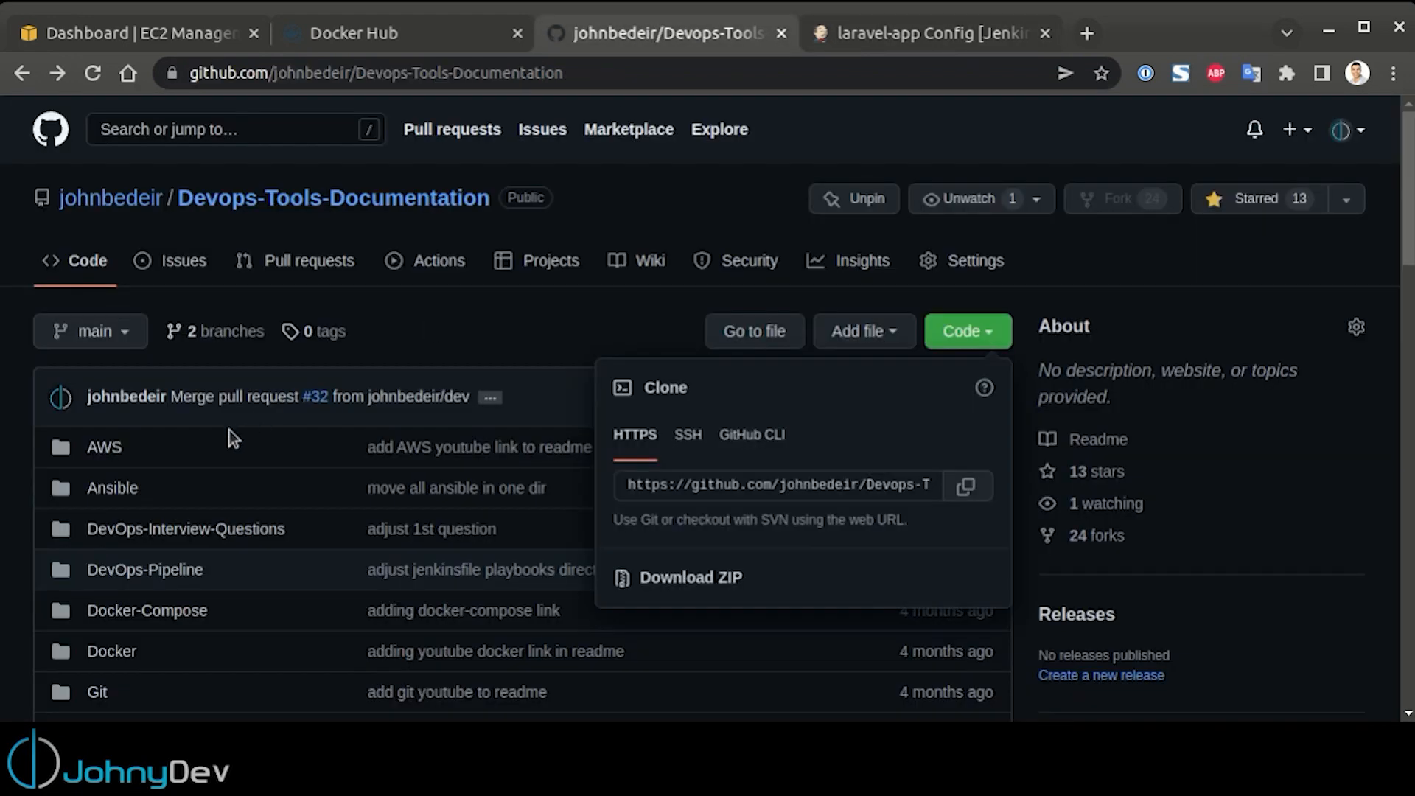
pyautogui.click(144, 575)
pyautogui.click(143, 578)
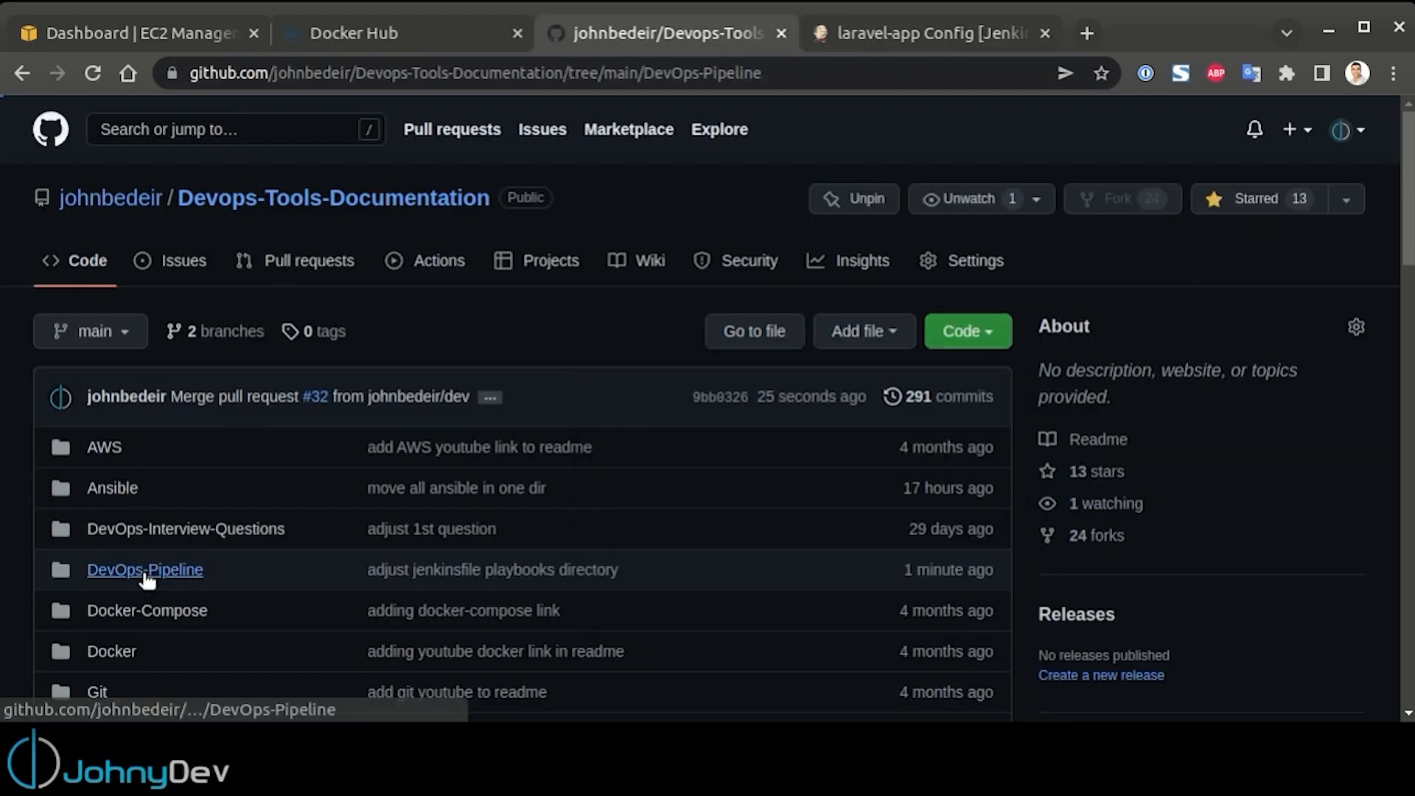
pyautogui.click(116, 488)
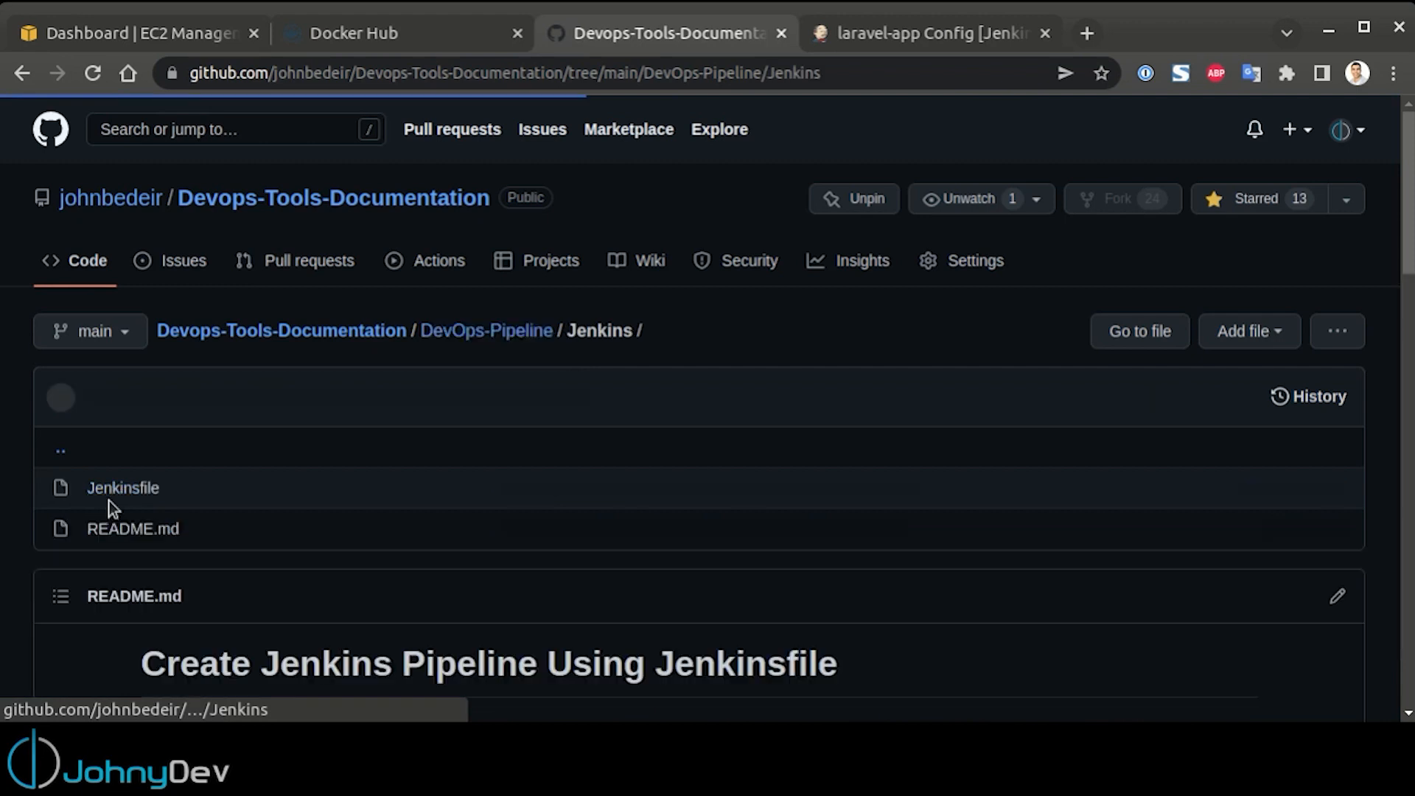
pyautogui.click(948, 43)
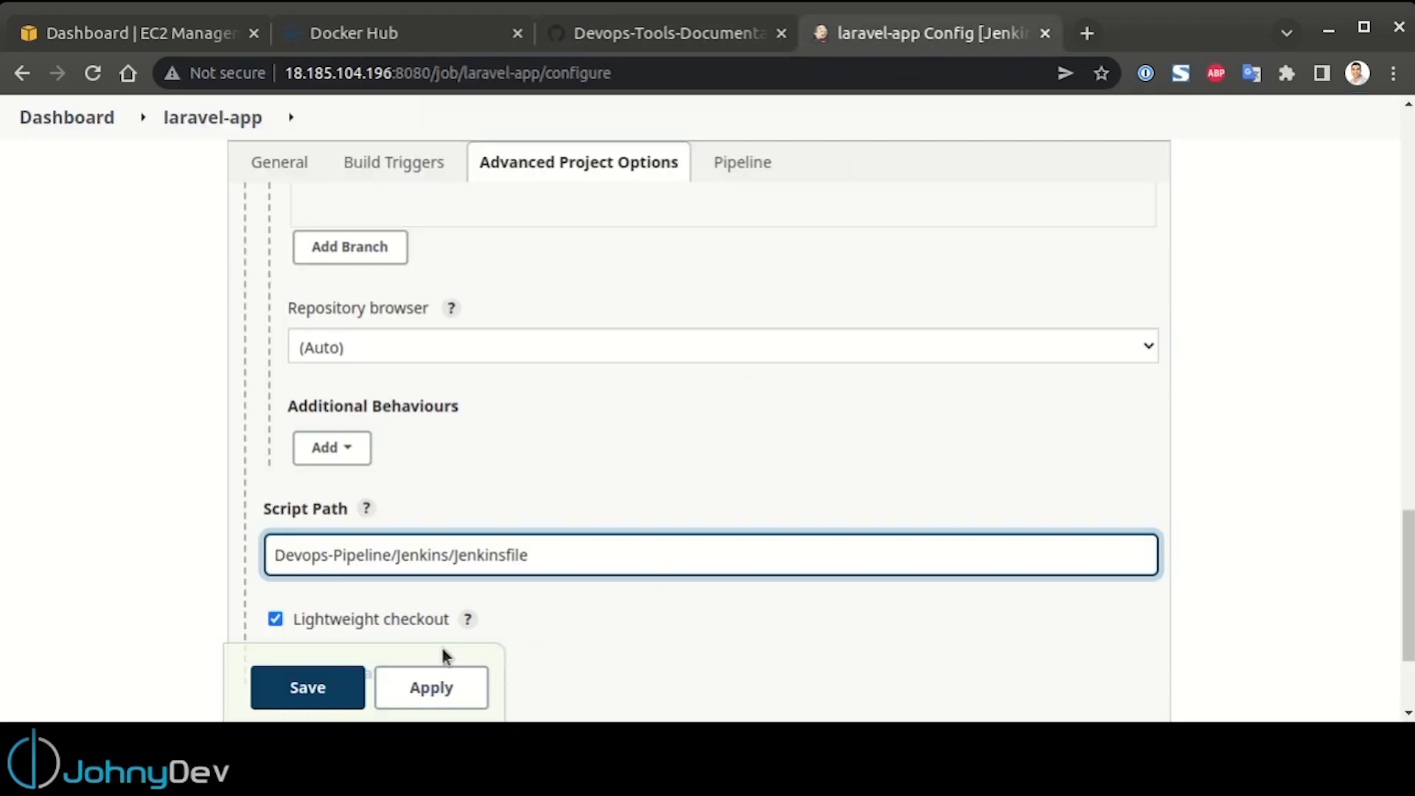
pyautogui.click(308, 689)
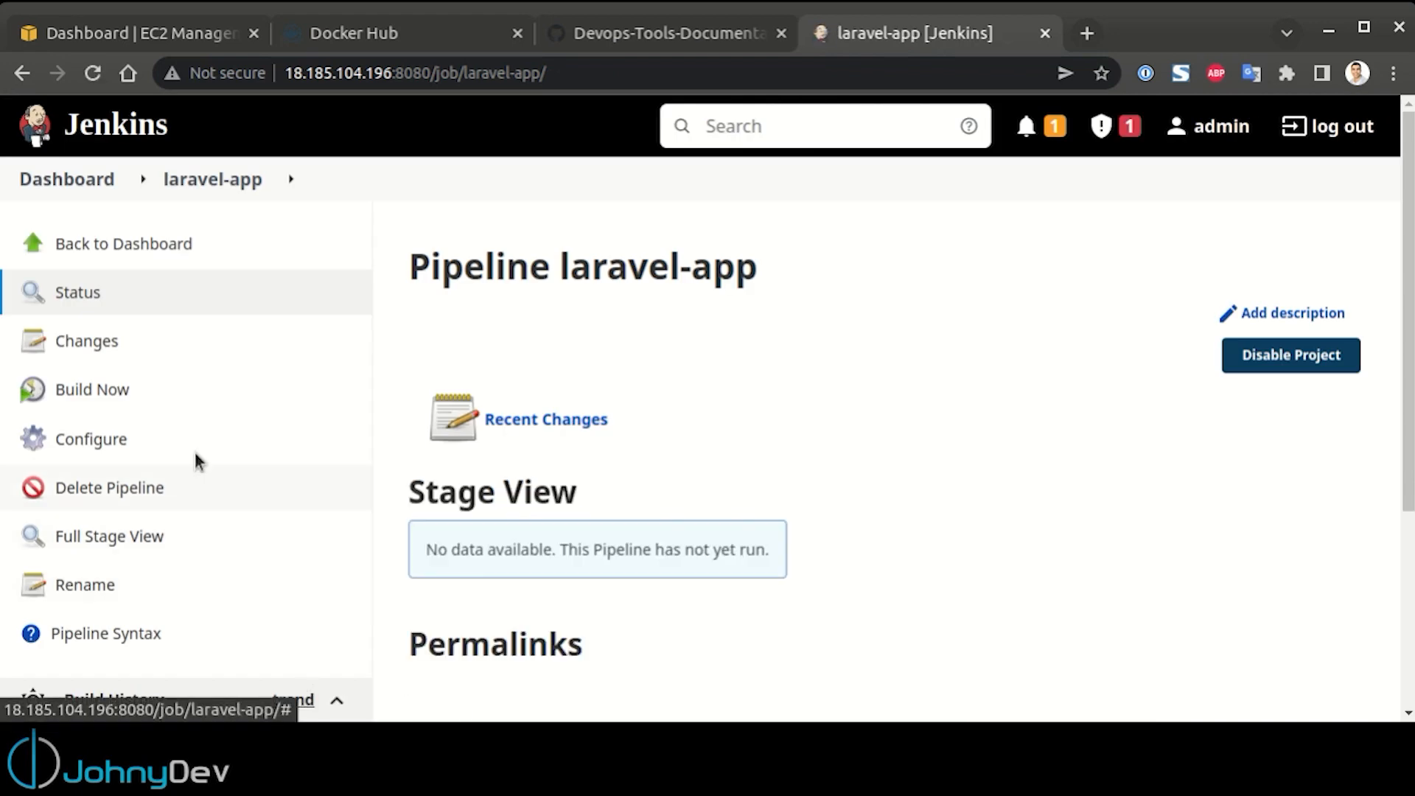
# Run a build of the laravel-app pipeline and open the console output of build #1
pyautogui.scroll(-2, 168, 398)
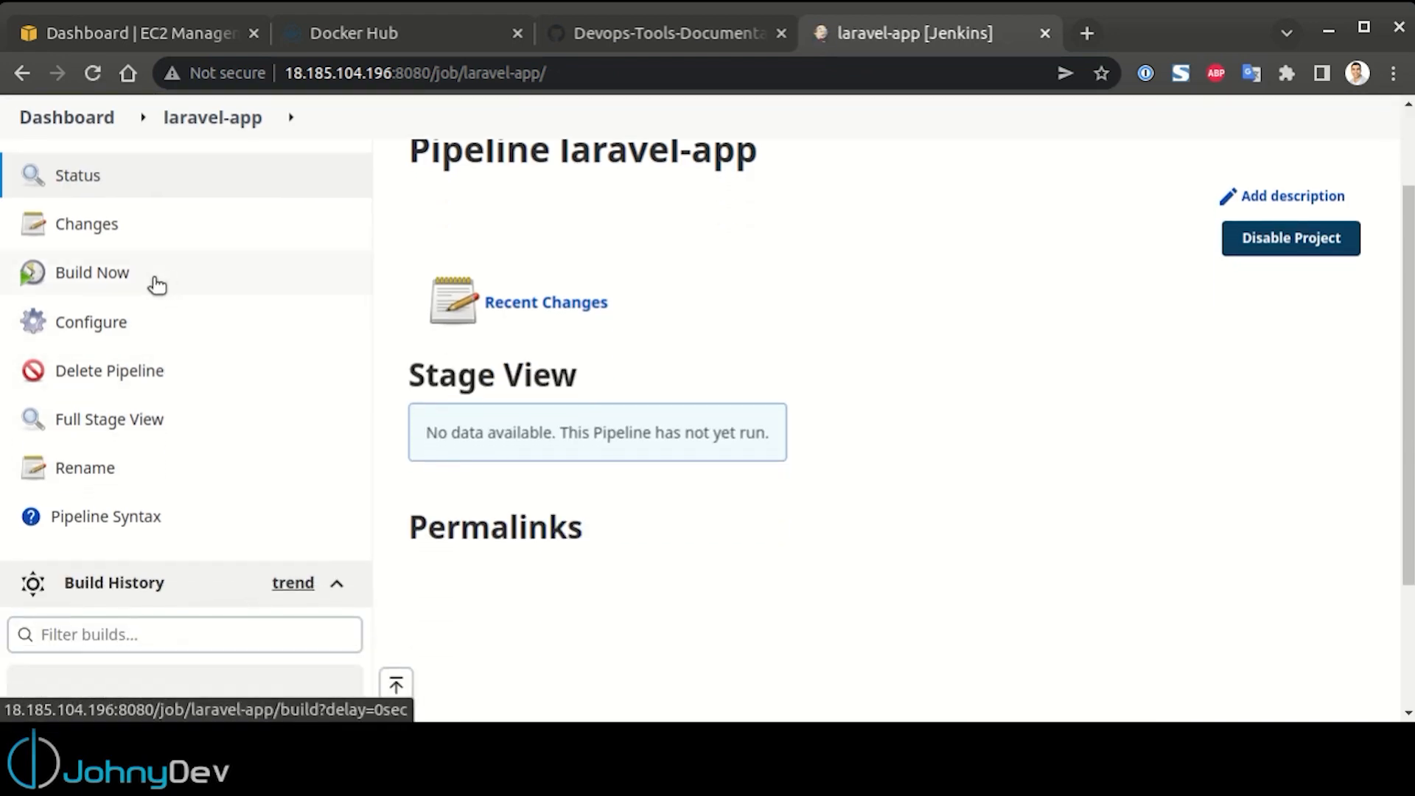
pyautogui.click(158, 285)
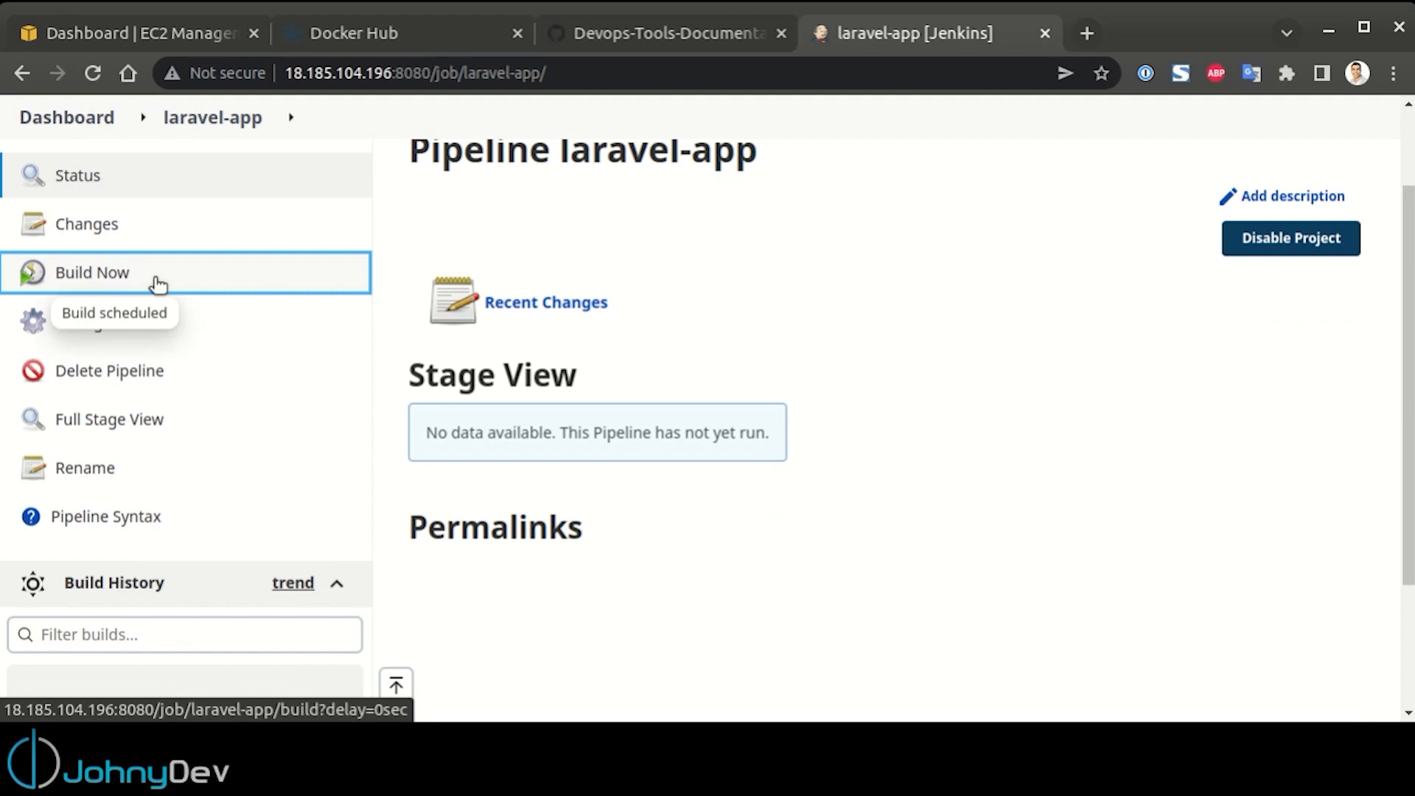
pyautogui.scroll(-2, 156, 284)
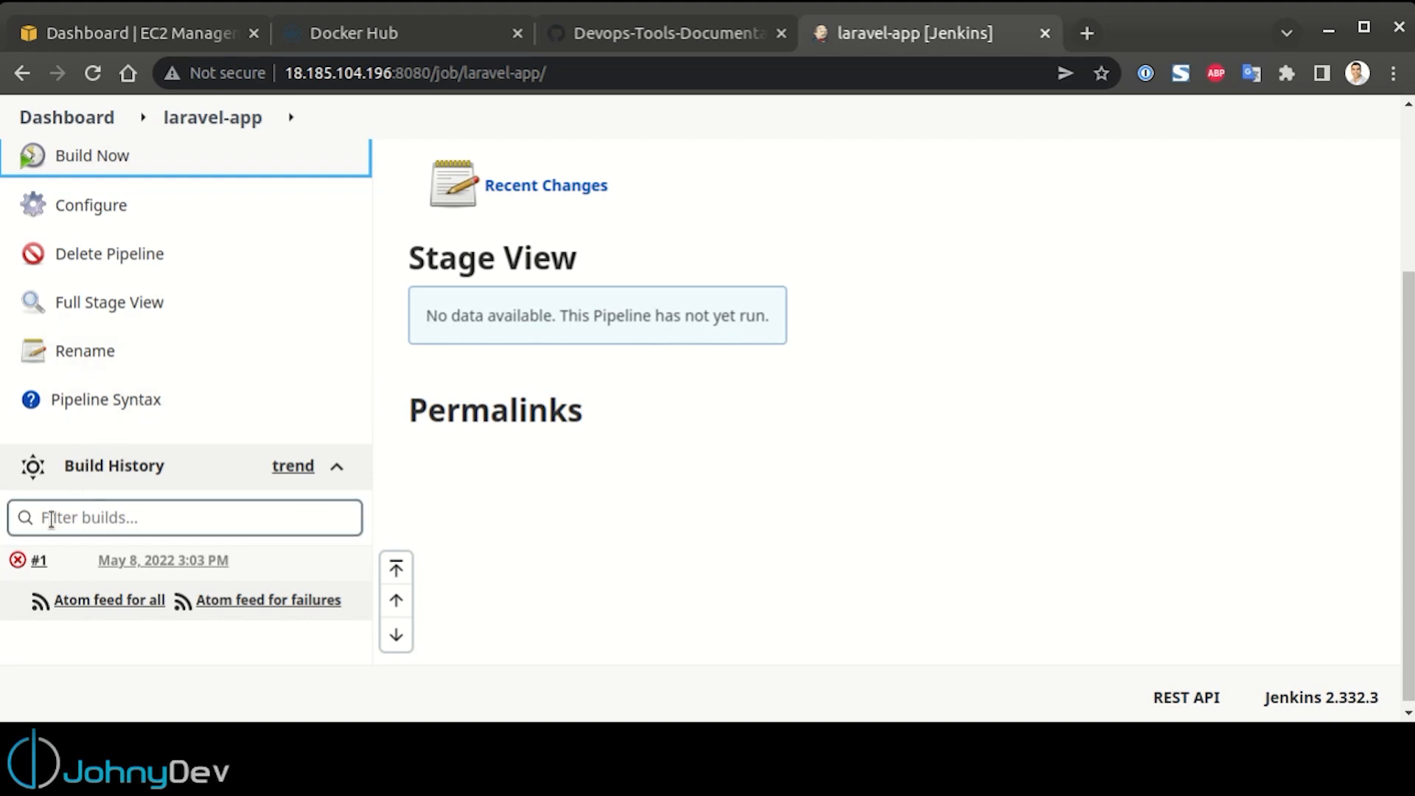
pyautogui.click(39, 564)
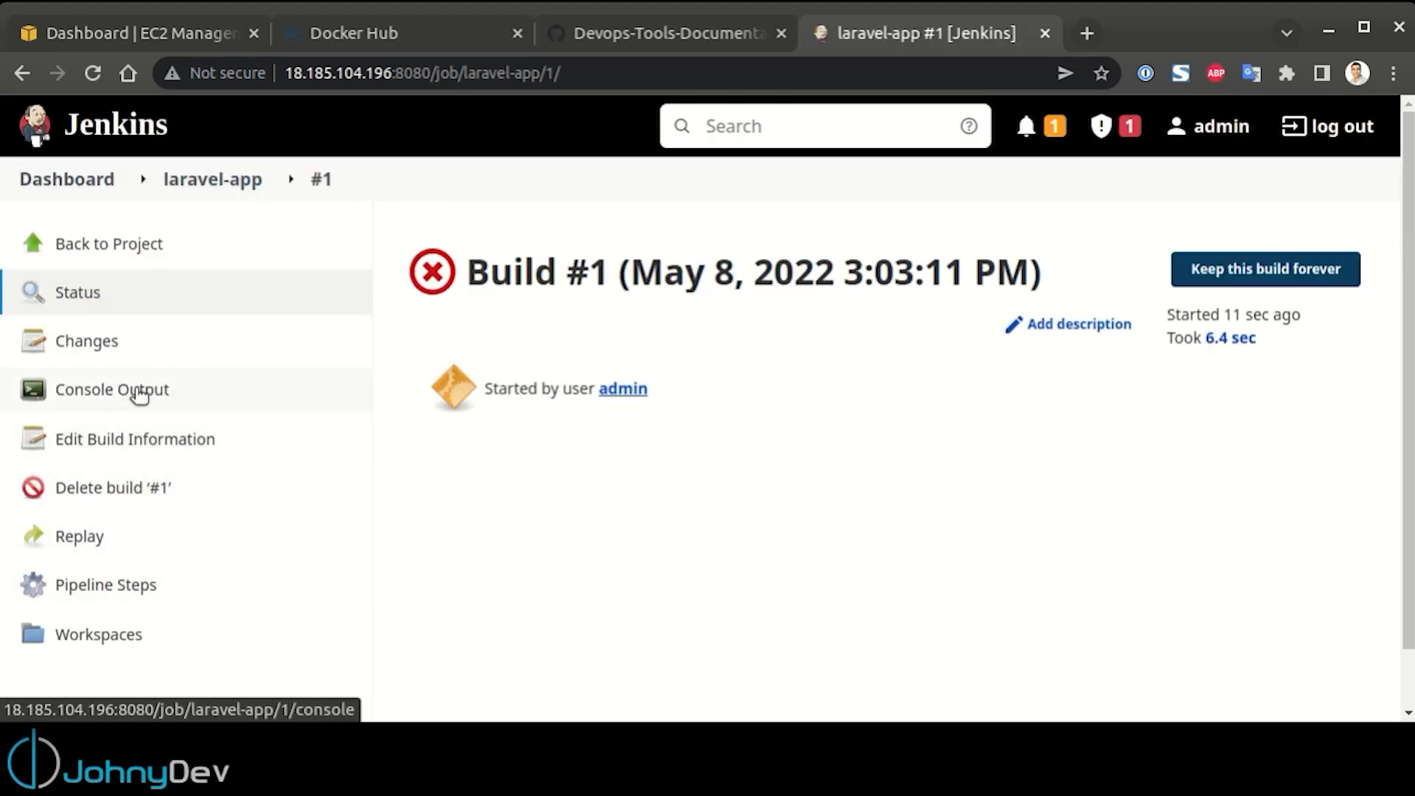
pyautogui.click(136, 390)
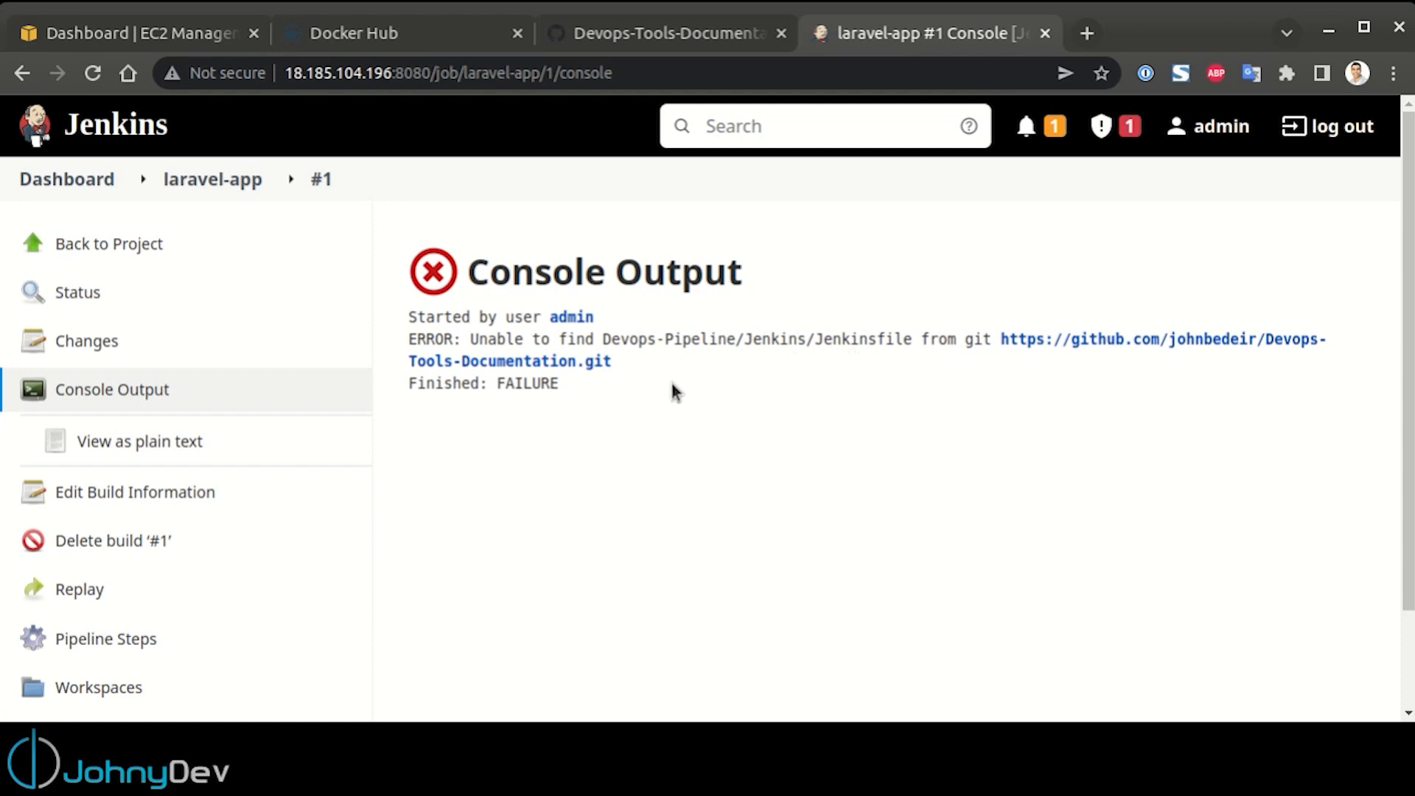
# Copy the exact DevOps-Pipeline folder name from the GitHub repository's path
pyautogui.click(663, 33)
pyautogui.click(509, 333)
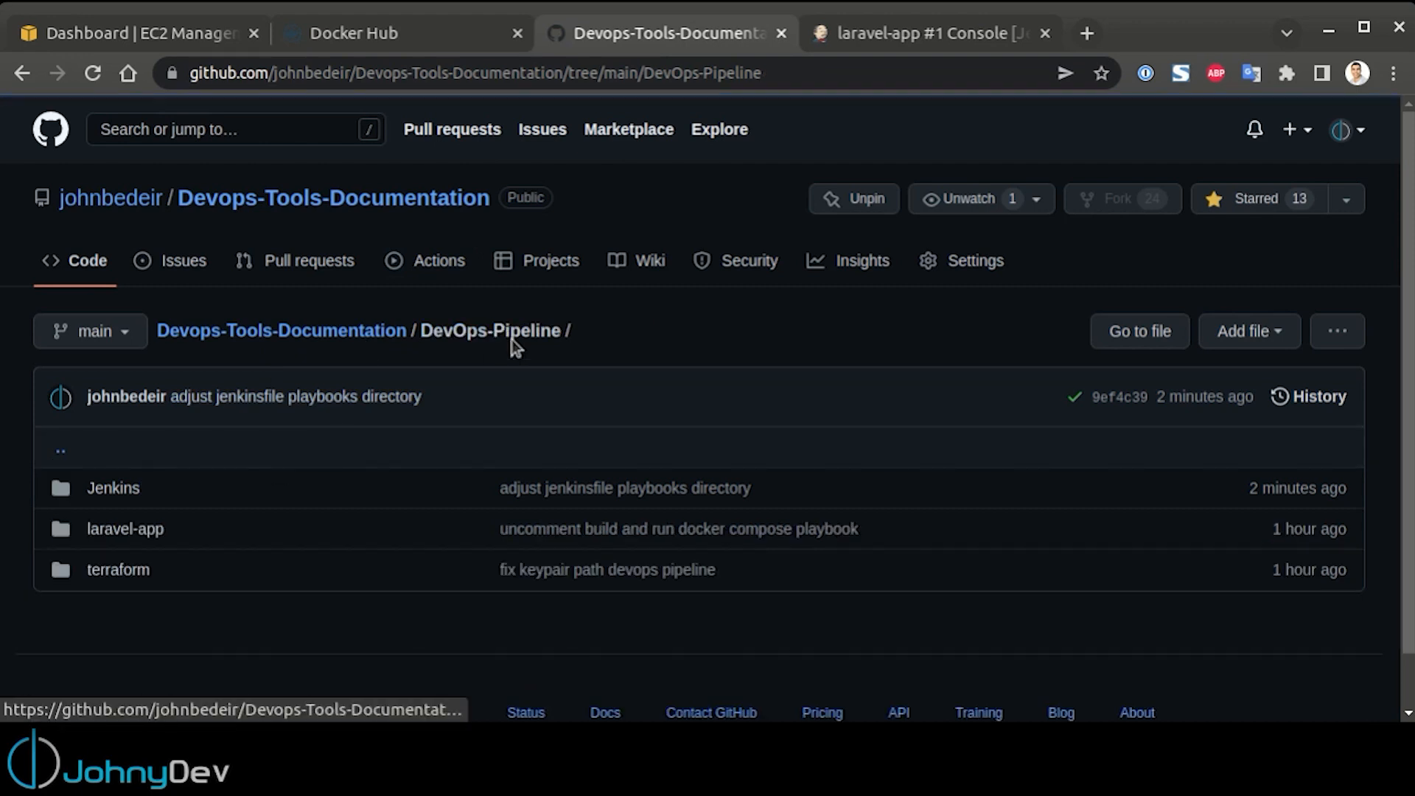
pyautogui.moveTo(558, 333); pyautogui.dragTo(427, 333)
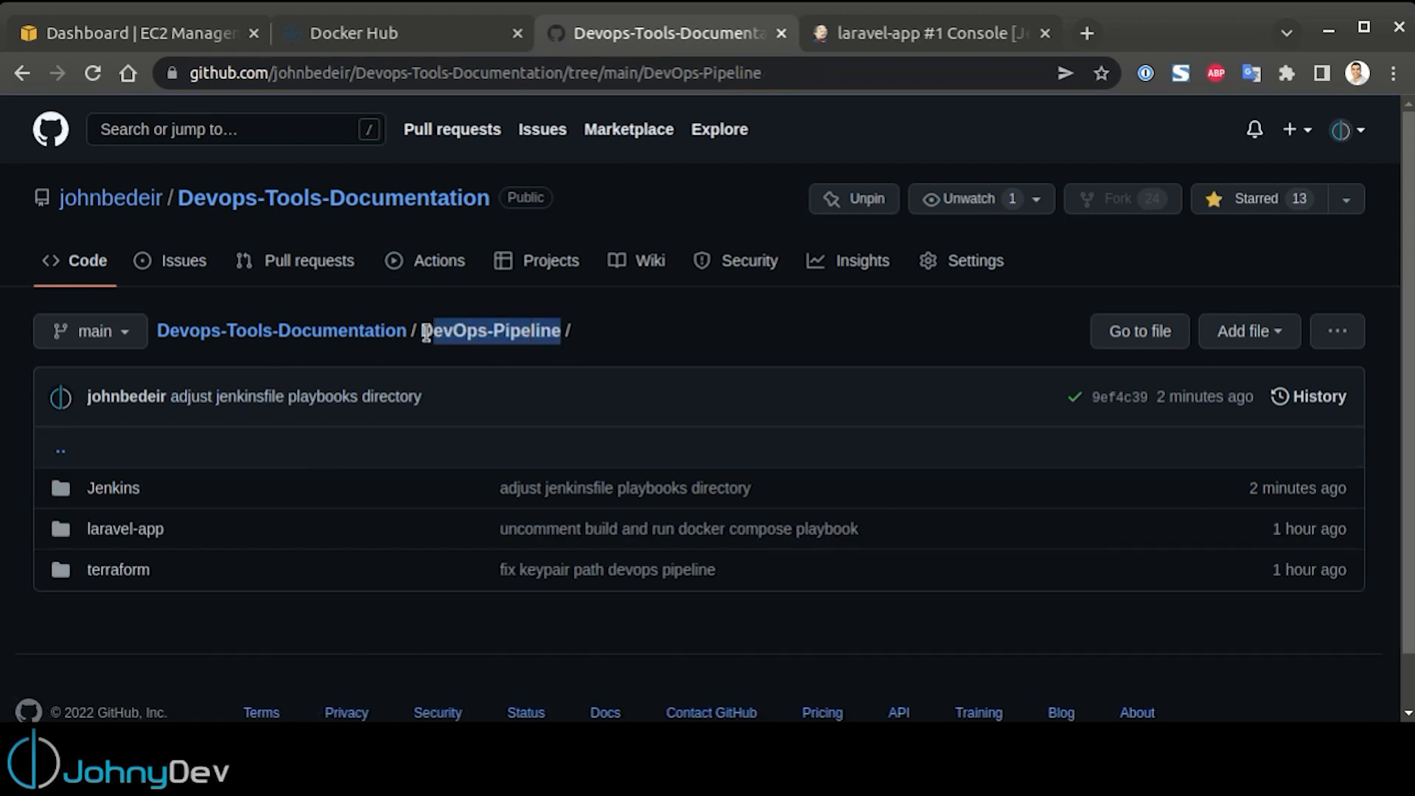
# Reopen the laravel-app configuration, correct the script path to DevOps-Pipeline/Jenkins/Jenkinsfile, and save the job
pyautogui.click(899, 33)
pyautogui.scroll(-2, 209, 413)
pyautogui.scroll(2, 187, 347)
pyautogui.scroll(-1, 152, 373)
pyautogui.click(168, 205)
pyautogui.click(129, 435)
pyautogui.scroll(-20, 803, 412)
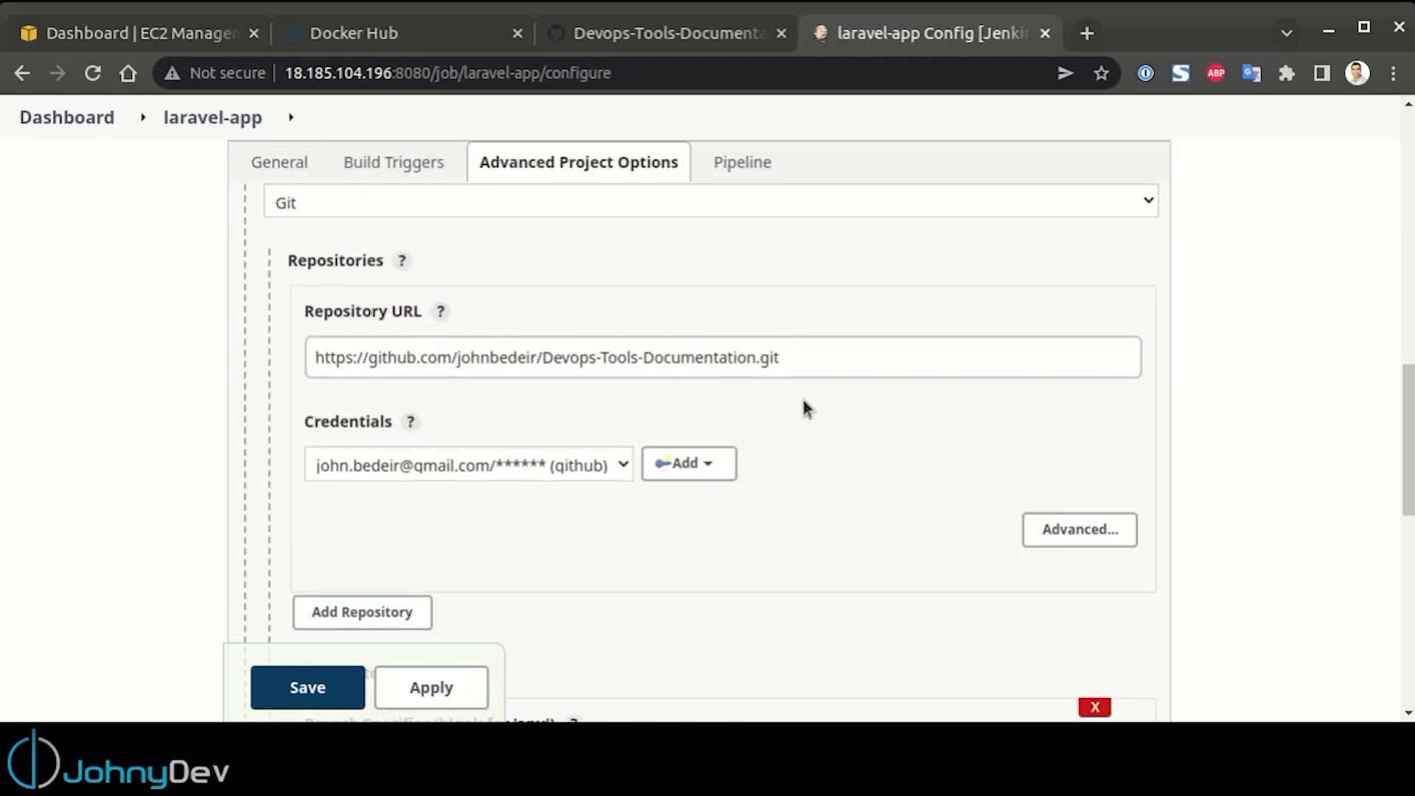
pyautogui.scroll(-4, 646, 433)
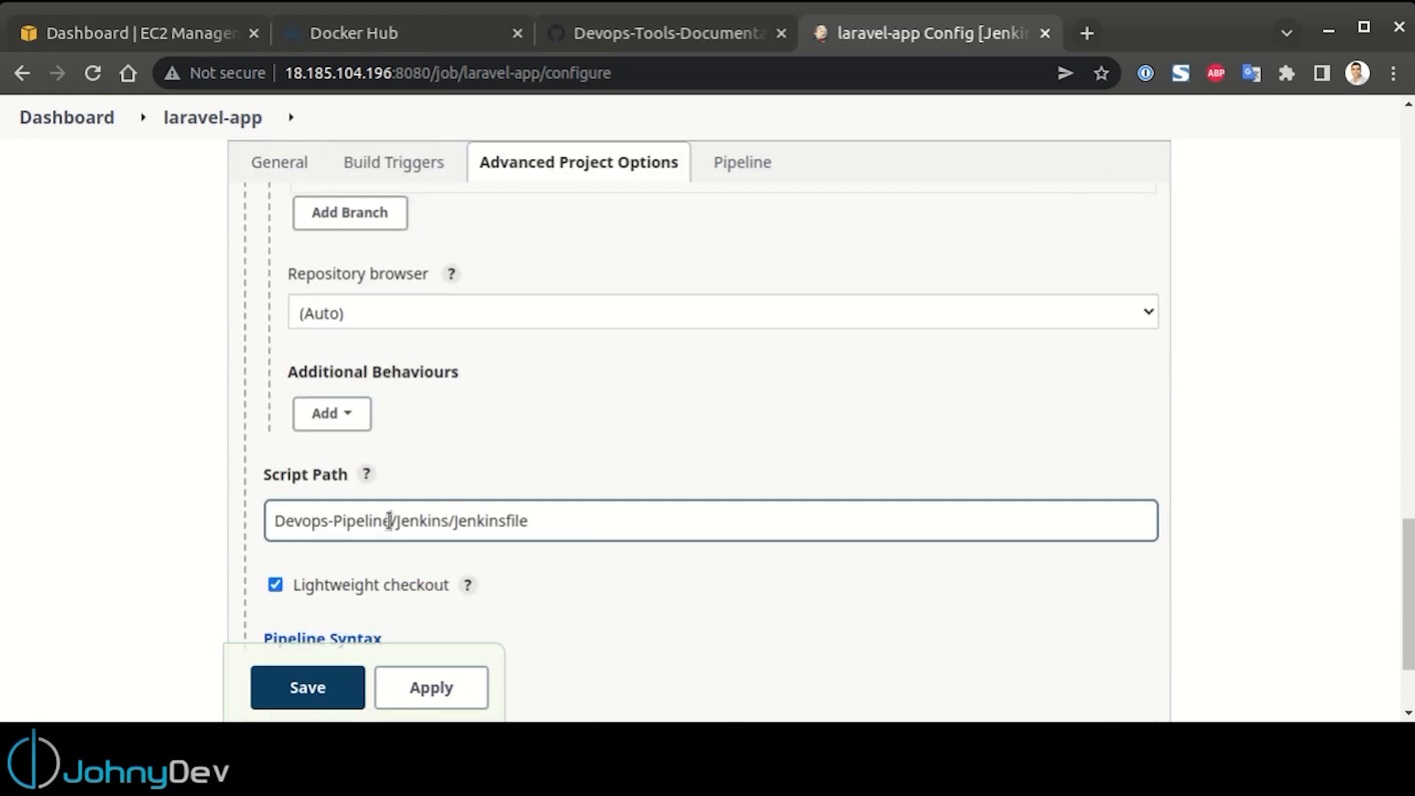
pyautogui.moveTo(389, 520); pyautogui.dragTo(143, 514)
pyautogui.write('DevOps-Pipeline')
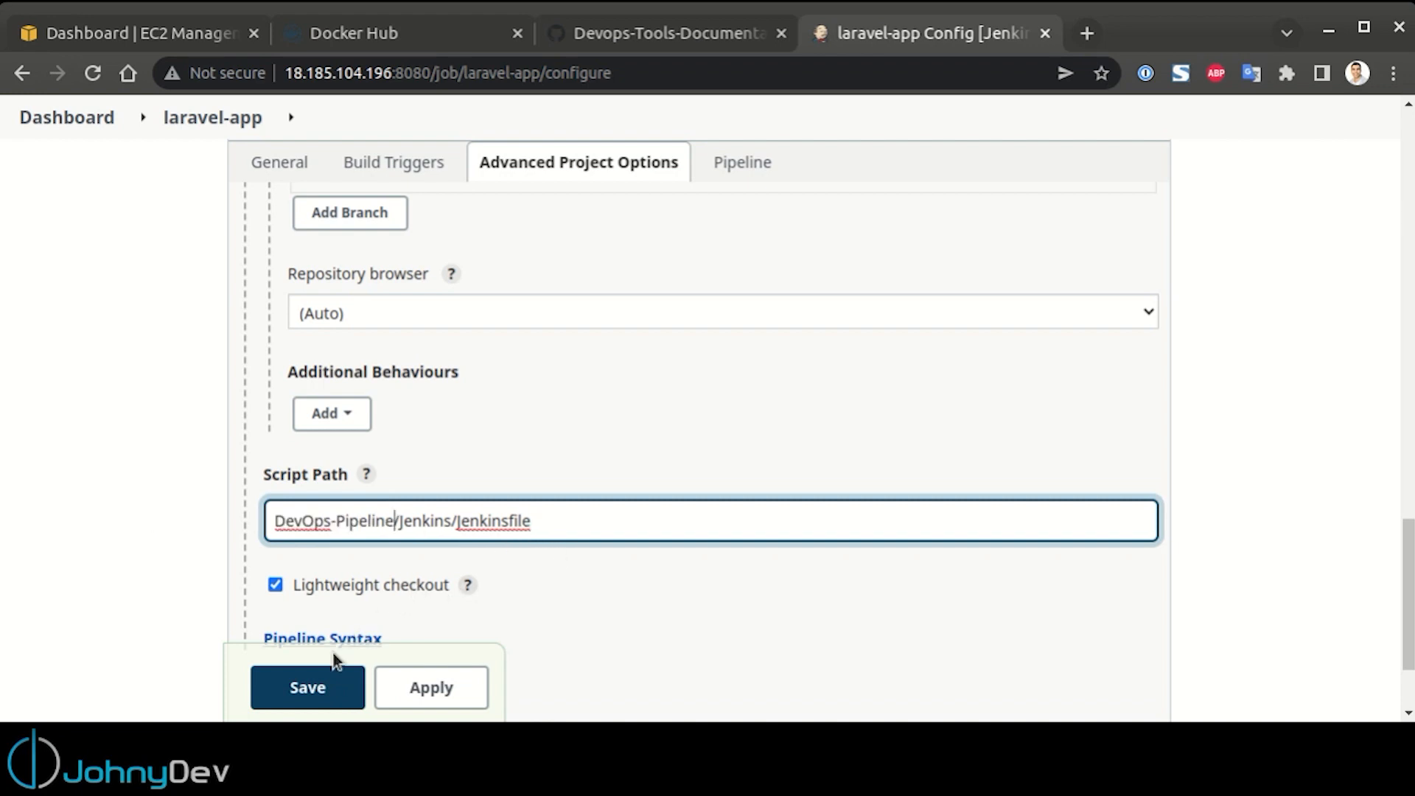
pyautogui.click(313, 687)
# Run the laravel-app pipeline again and follow the progress of build #2 in the Stage View
pyautogui.click(118, 391)
pyautogui.scroll(-3, 297, 447)
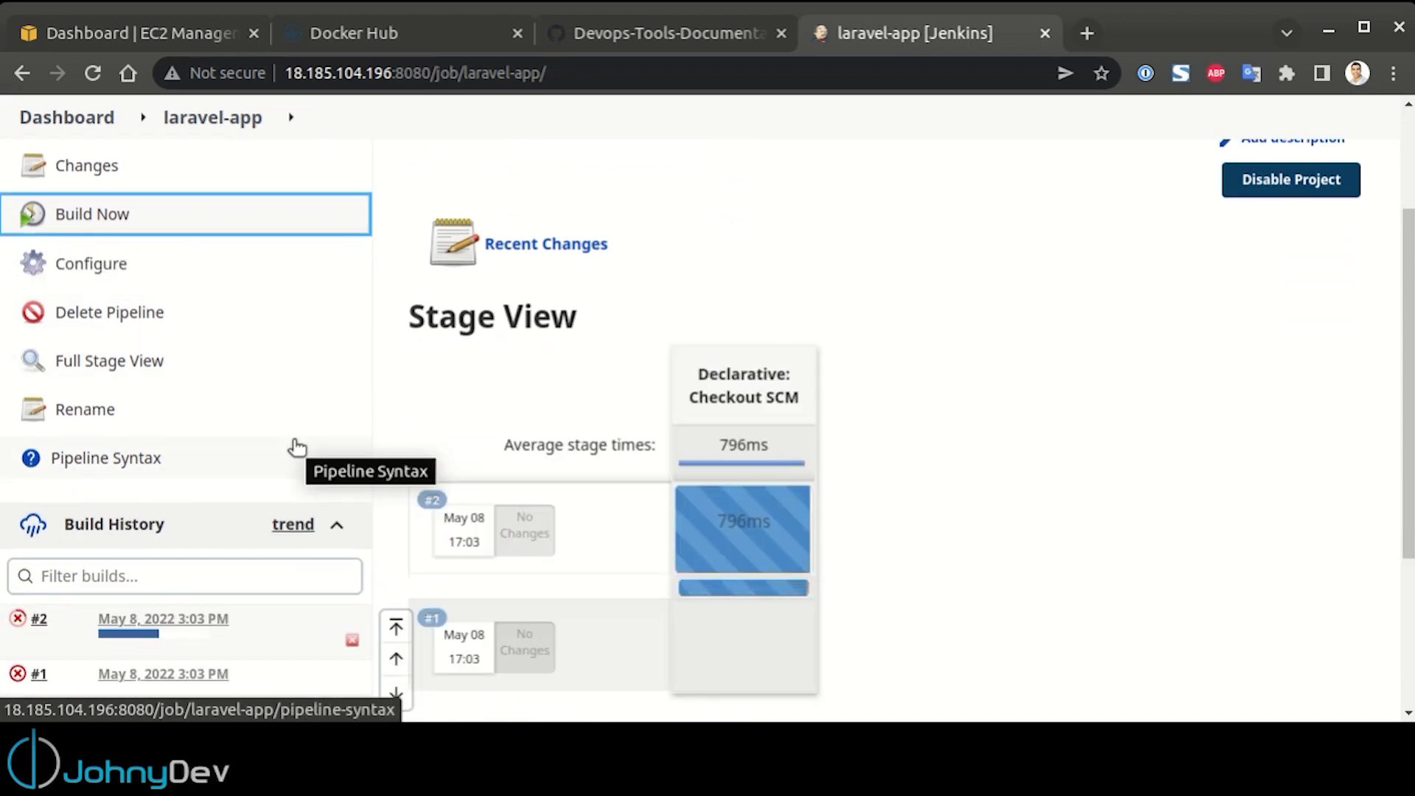
pyautogui.scroll(-1, 295, 446)
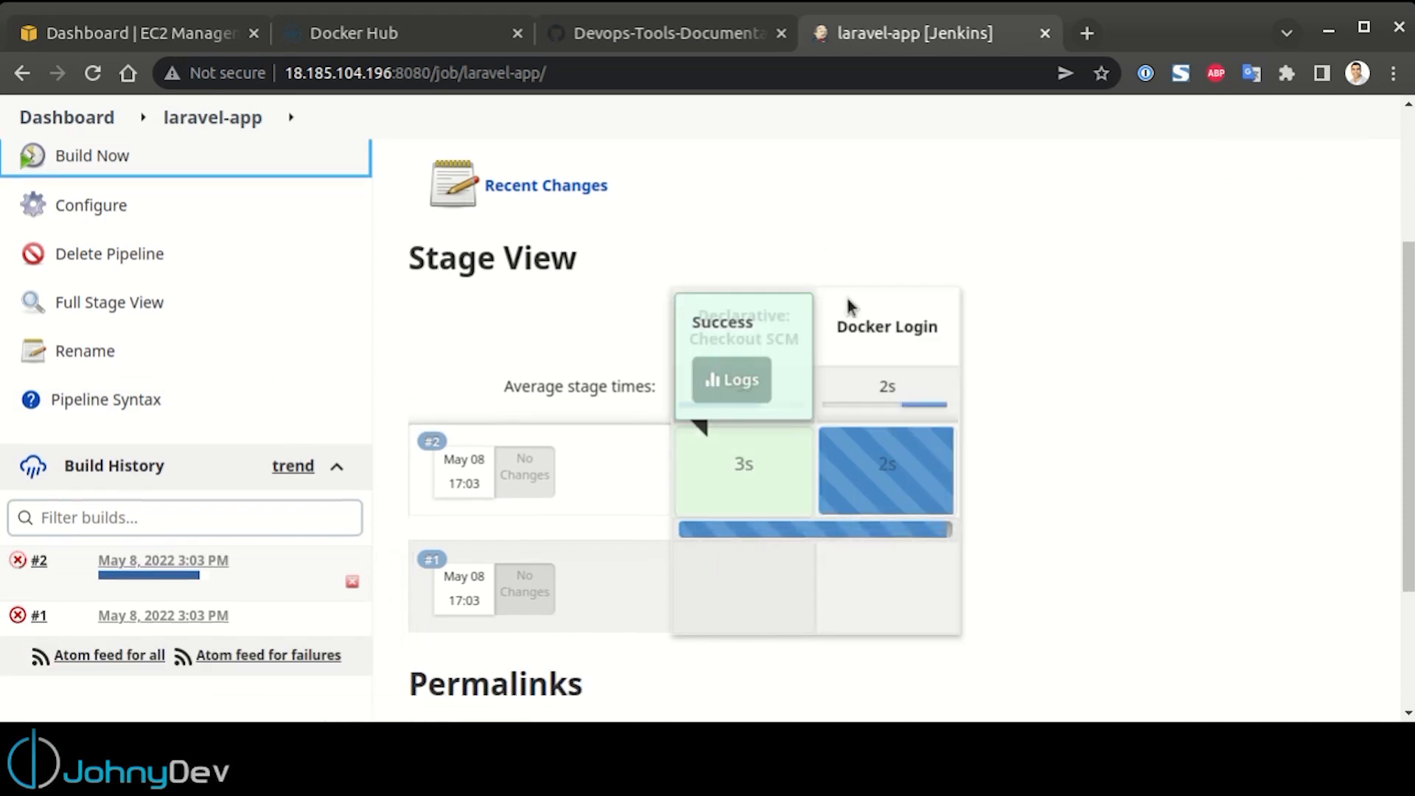
pyautogui.moveTo(904, 484)
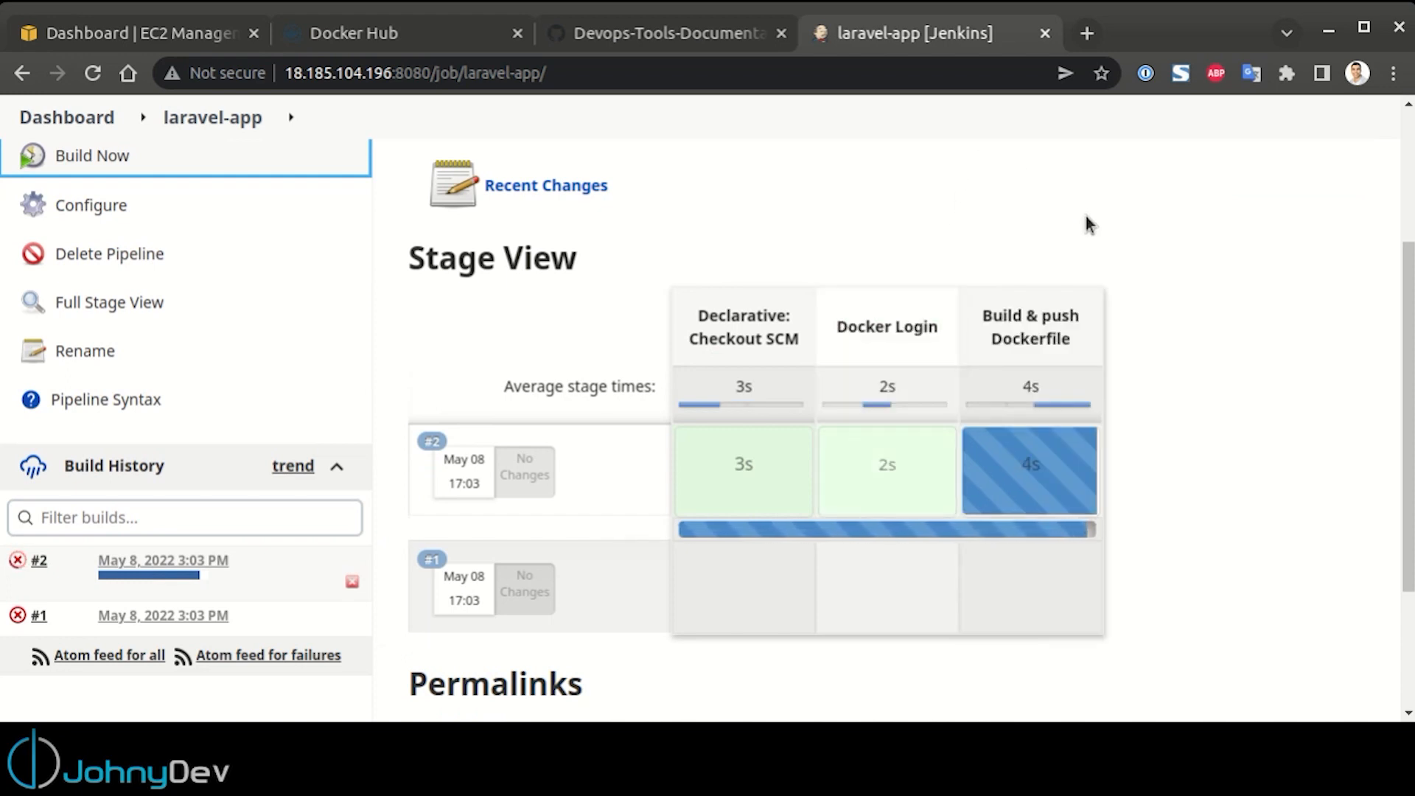
pyautogui.moveTo(1065, 461)
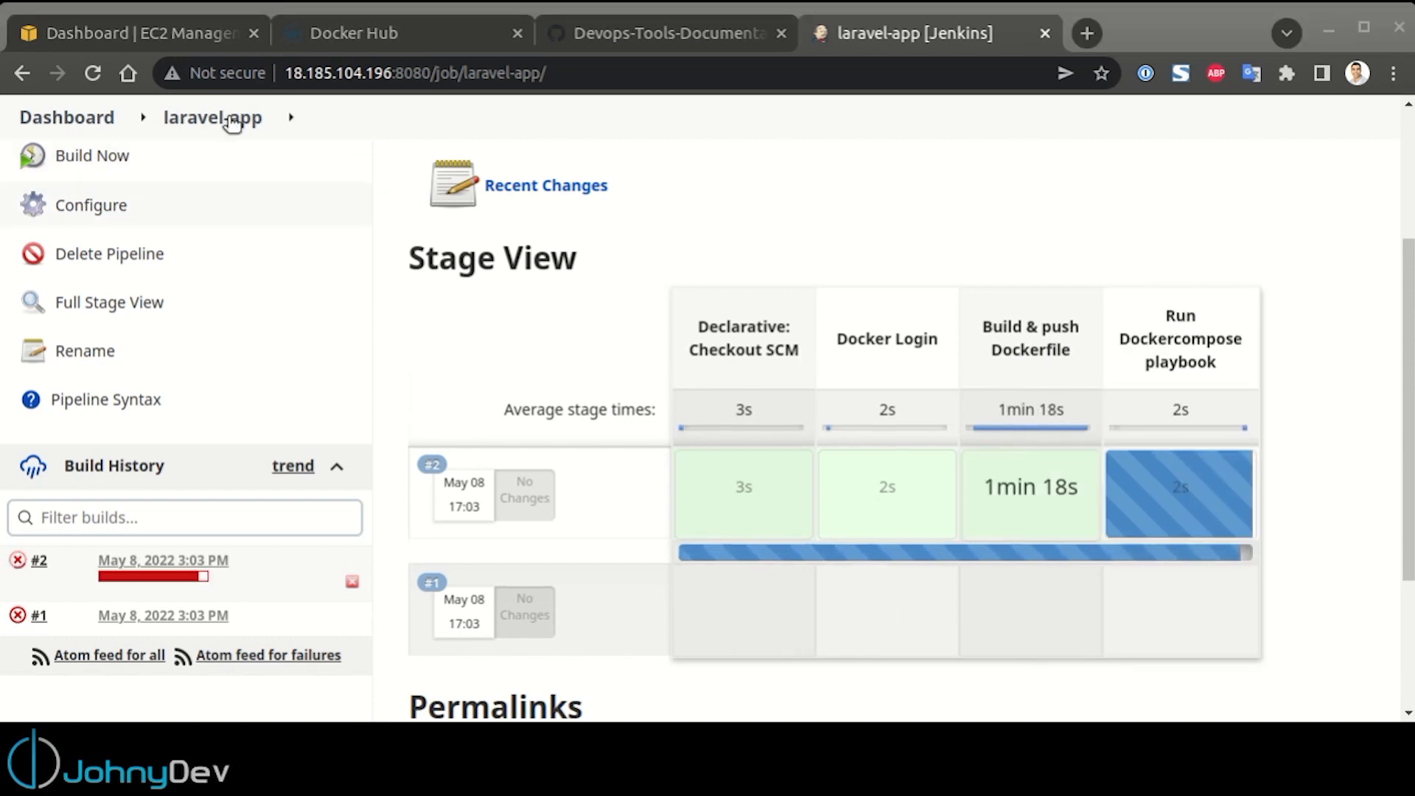
# Refresh the laravel-app repository page on Docker Hub and check when the latest tag was pushed
pyautogui.click(380, 38)
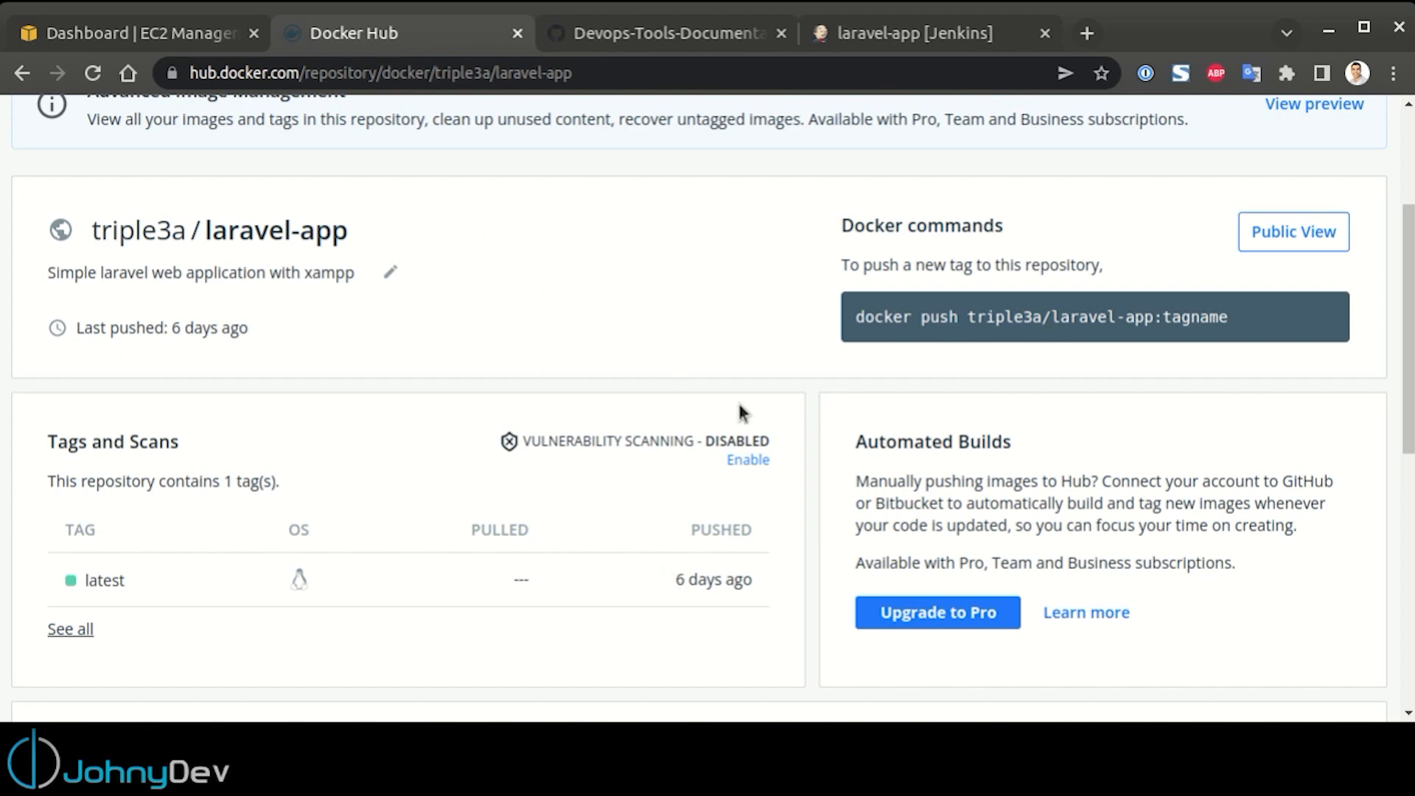
pyautogui.press('F5')
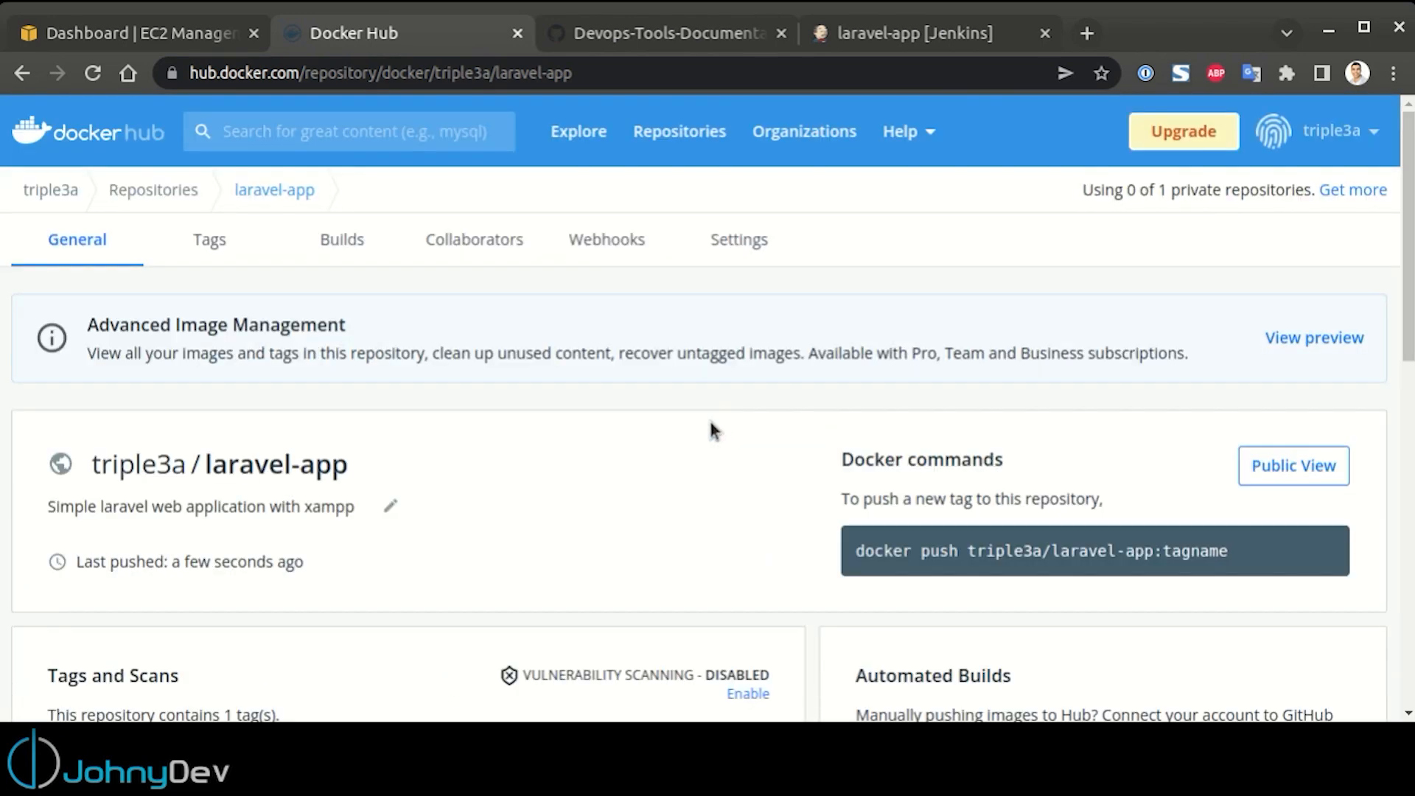
pyautogui.scroll(-3, 710, 422)
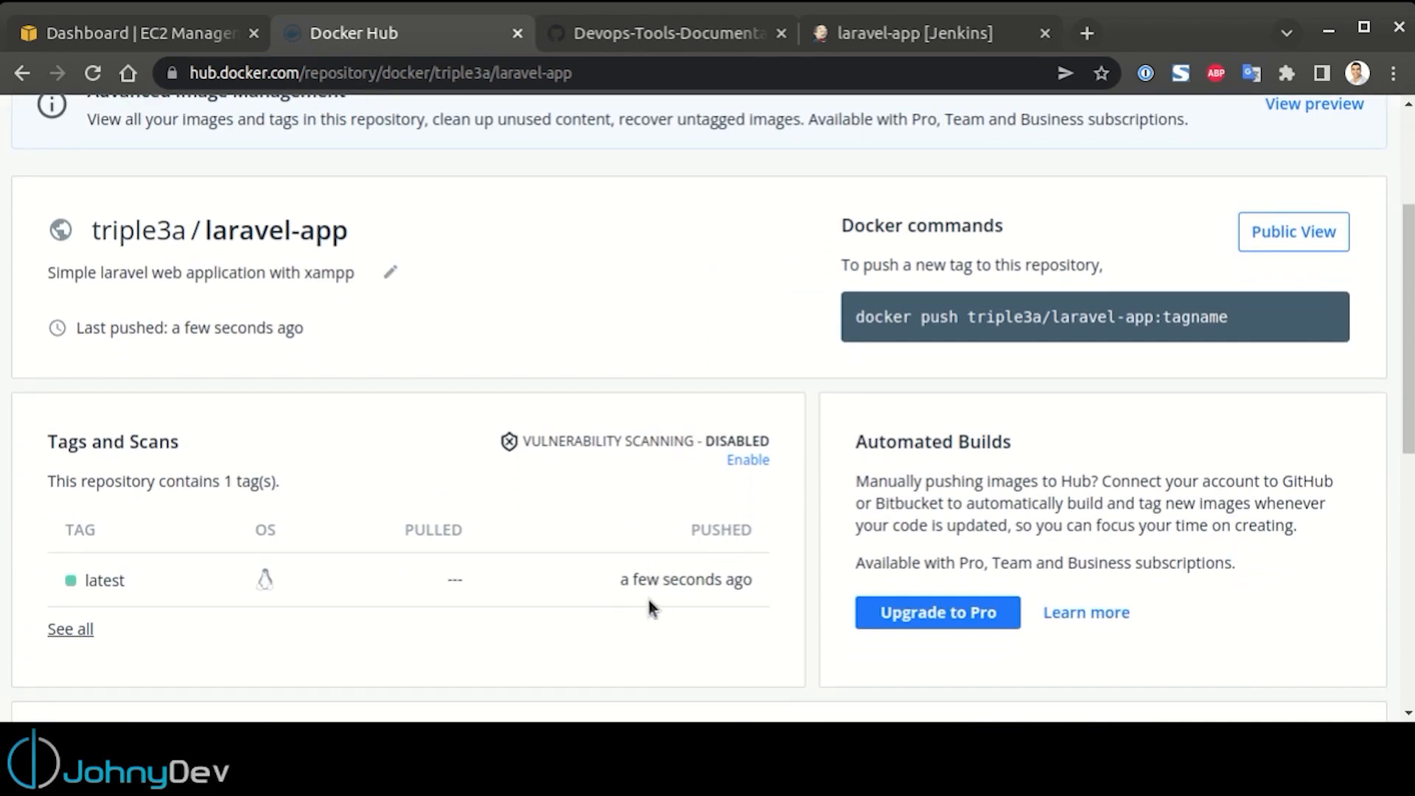
# Return to the laravel-app job in Jenkins and follow build #2 through its Run Dockercompose playbook stage
pyautogui.click(939, 29)
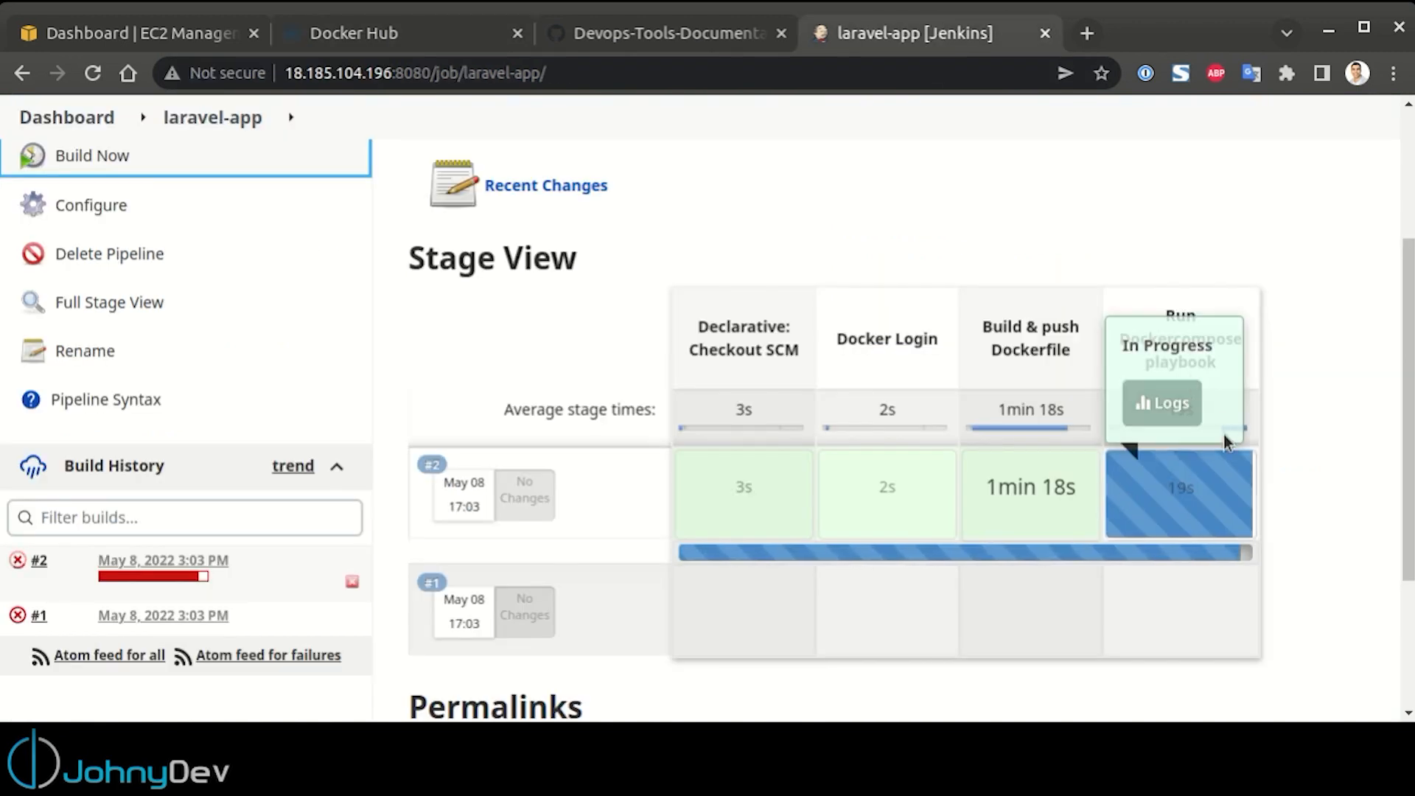
pyautogui.click(1293, 479)
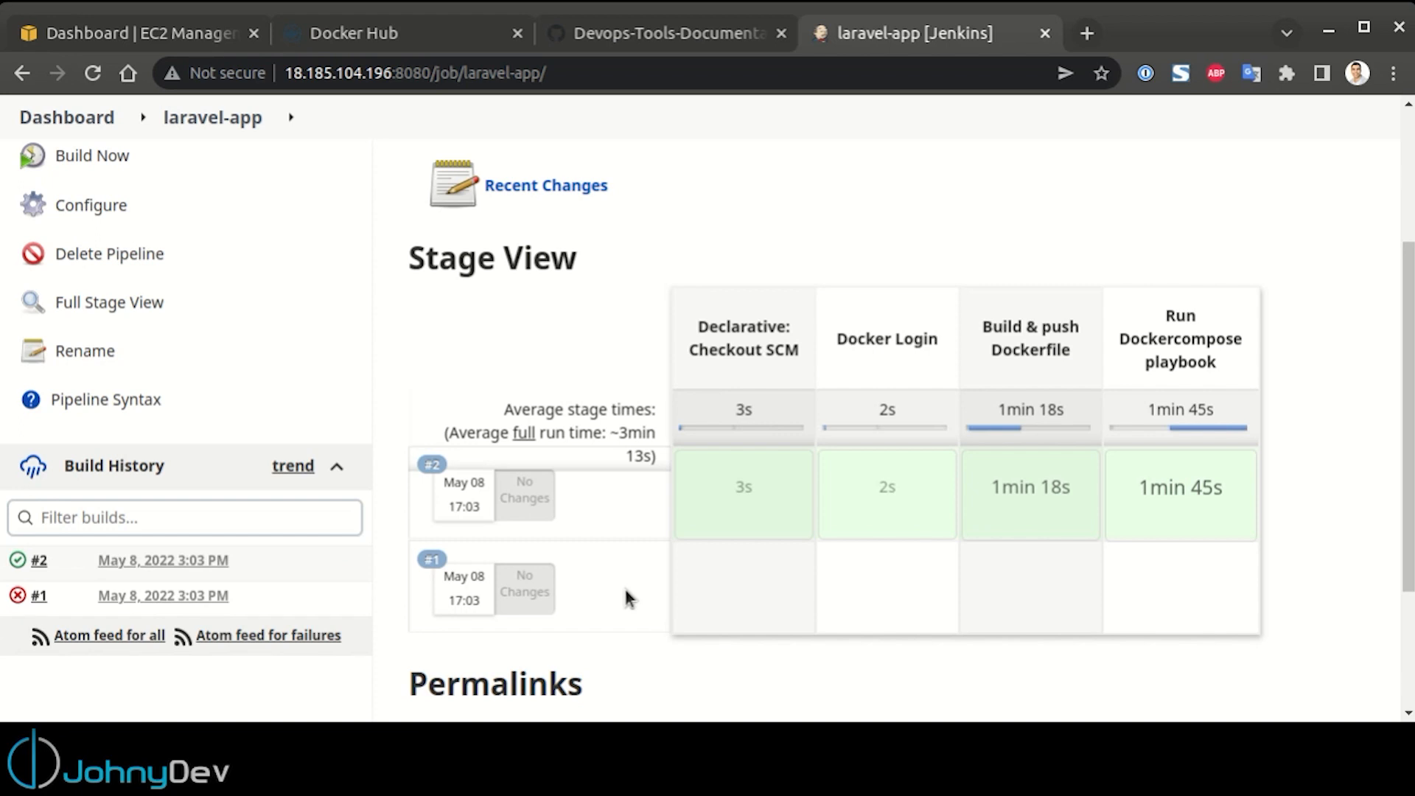
# Copy the server's IP address from the Jenkins URL and open 18.185.104.196:4000 in a new tab to check phpMyAdmin
pyautogui.moveTo(390, 78); pyautogui.dragTo(287, 73)
pyautogui.hotkey('ctrl', 'c')
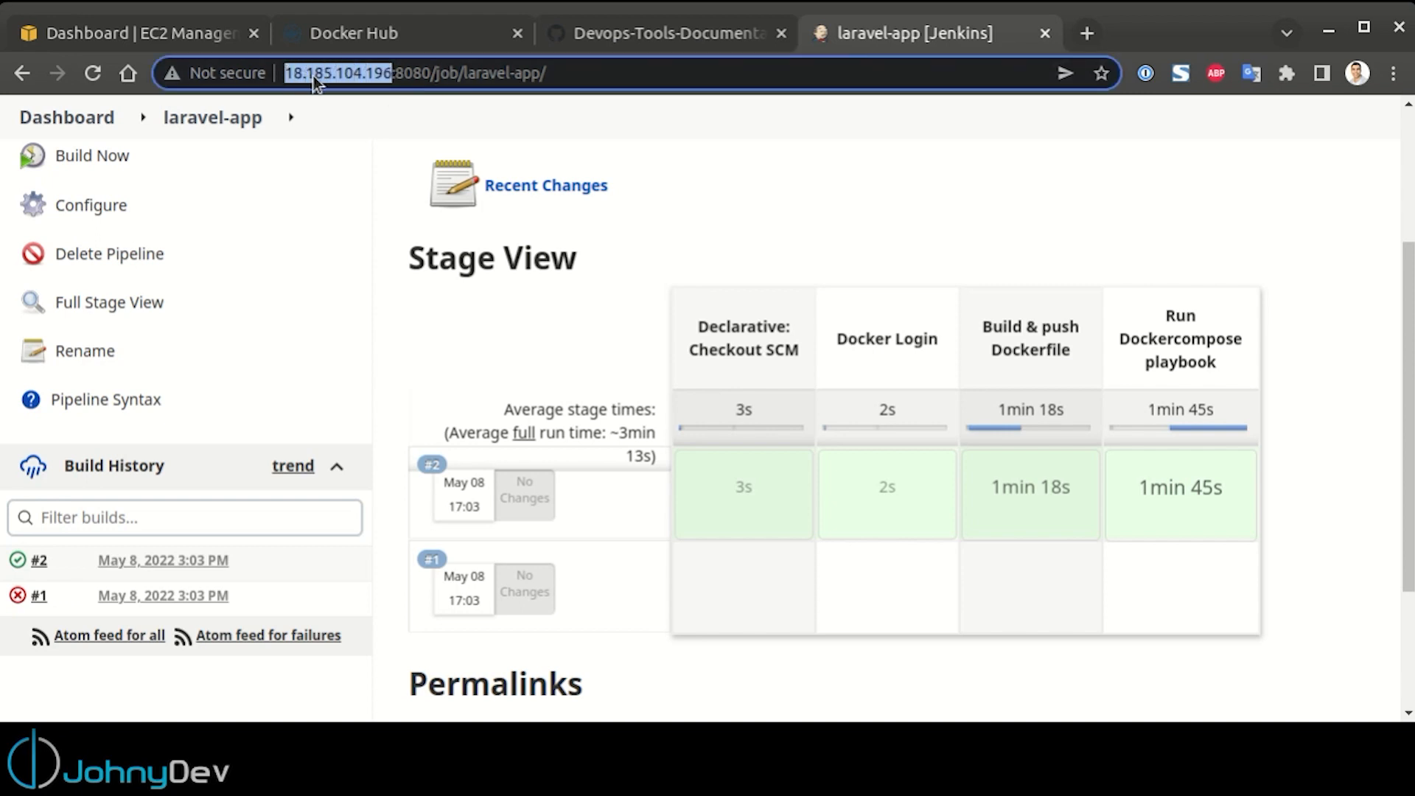
pyautogui.click(1091, 29)
pyautogui.hotkey('ctrl', 'v')
pyautogui.press('Return')
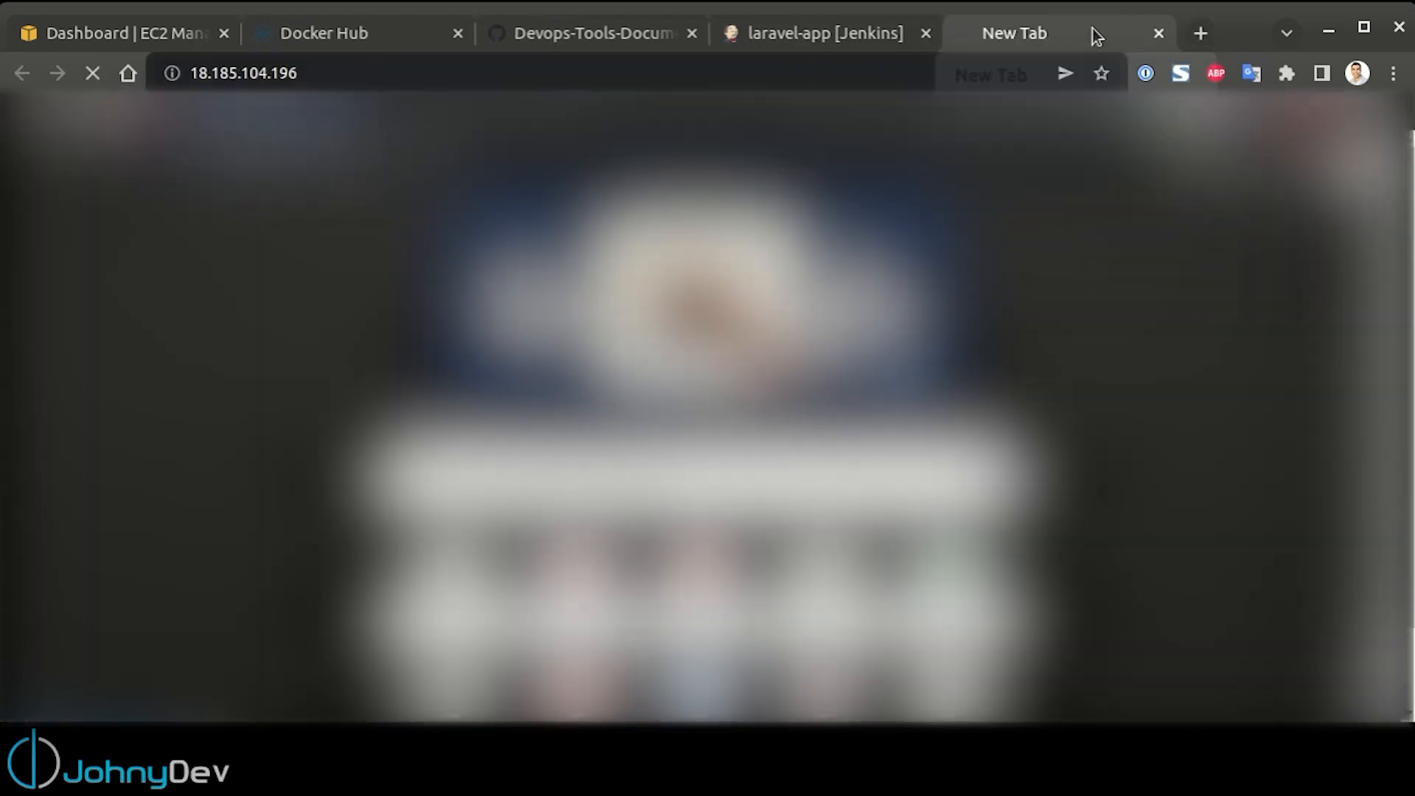
pyautogui.click(912, 67)
pyautogui.click(929, 68)
pyautogui.write(':4')
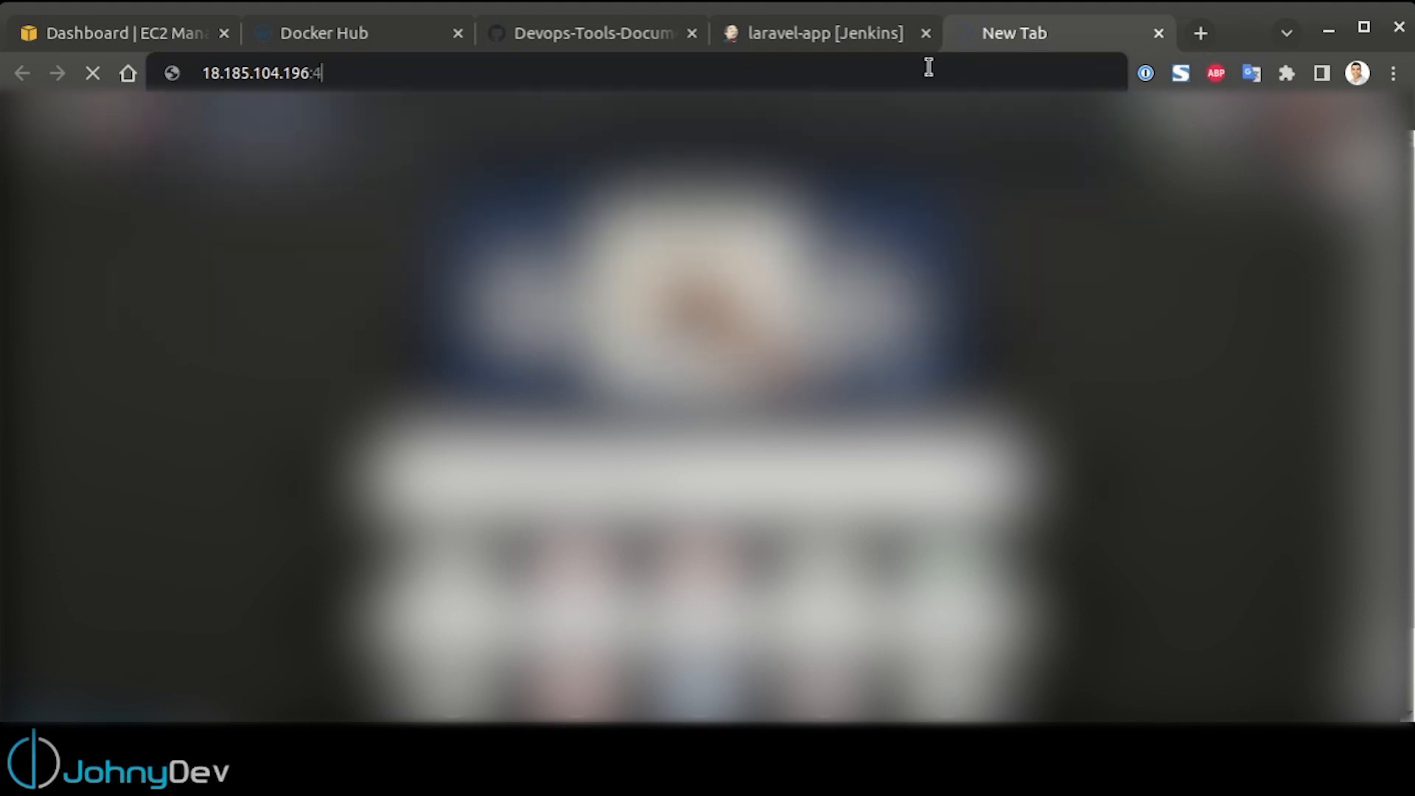
pyautogui.write('000')
pyautogui.press('Return')
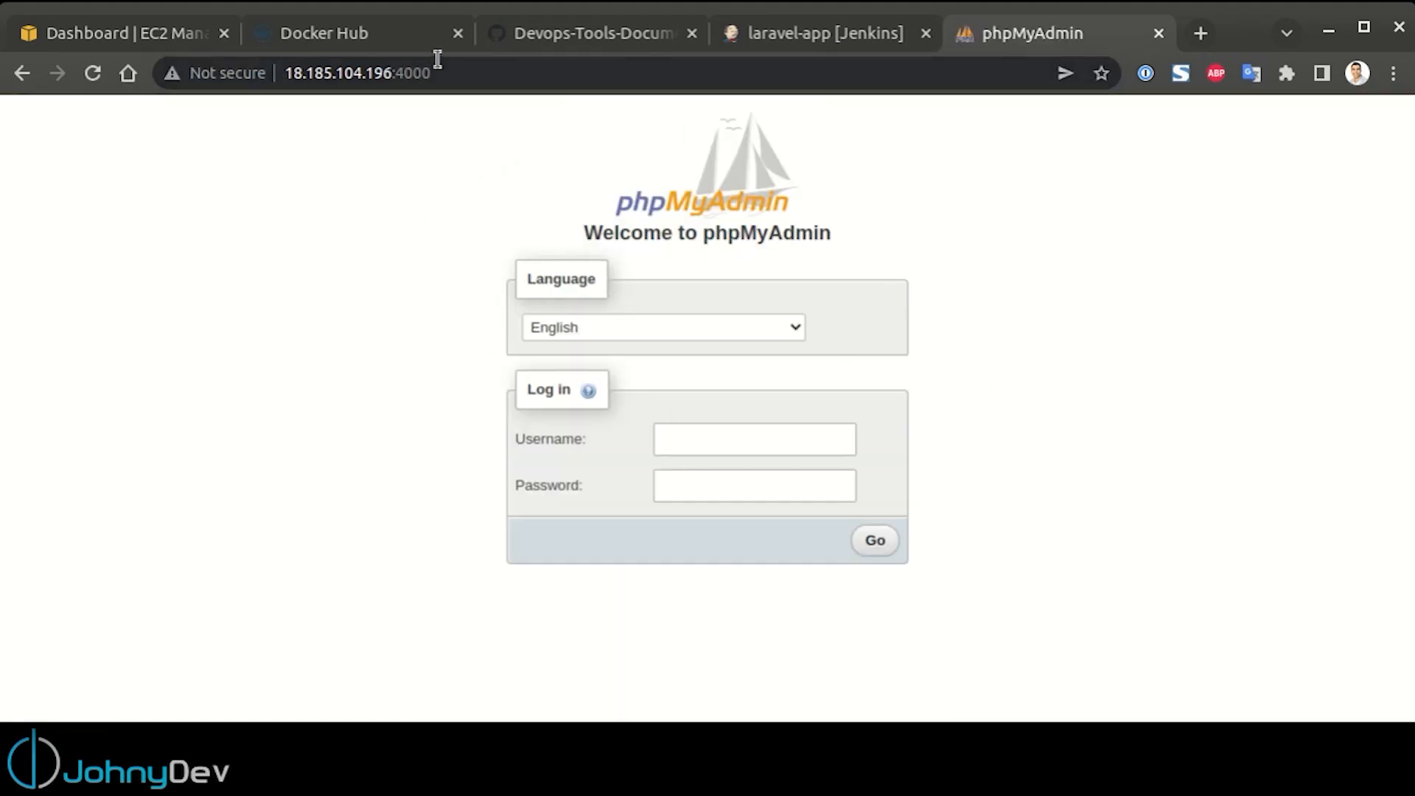
# Change the port in the address to 5000 and load 18.185.104.196:5000 to check the deployed Laravel application
pyautogui.moveTo(441, 74); pyautogui.dragTo(402, 77)
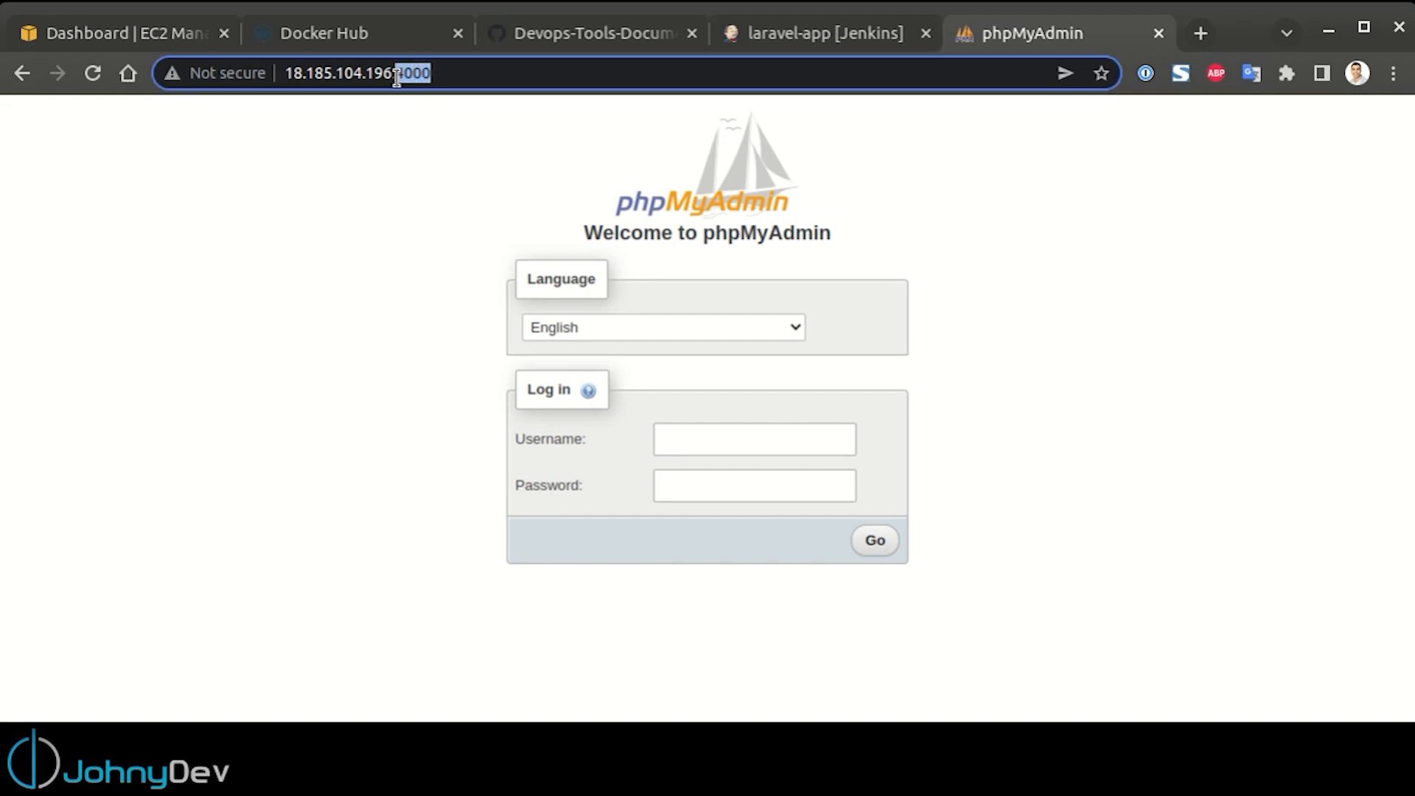
pyautogui.write('5000')
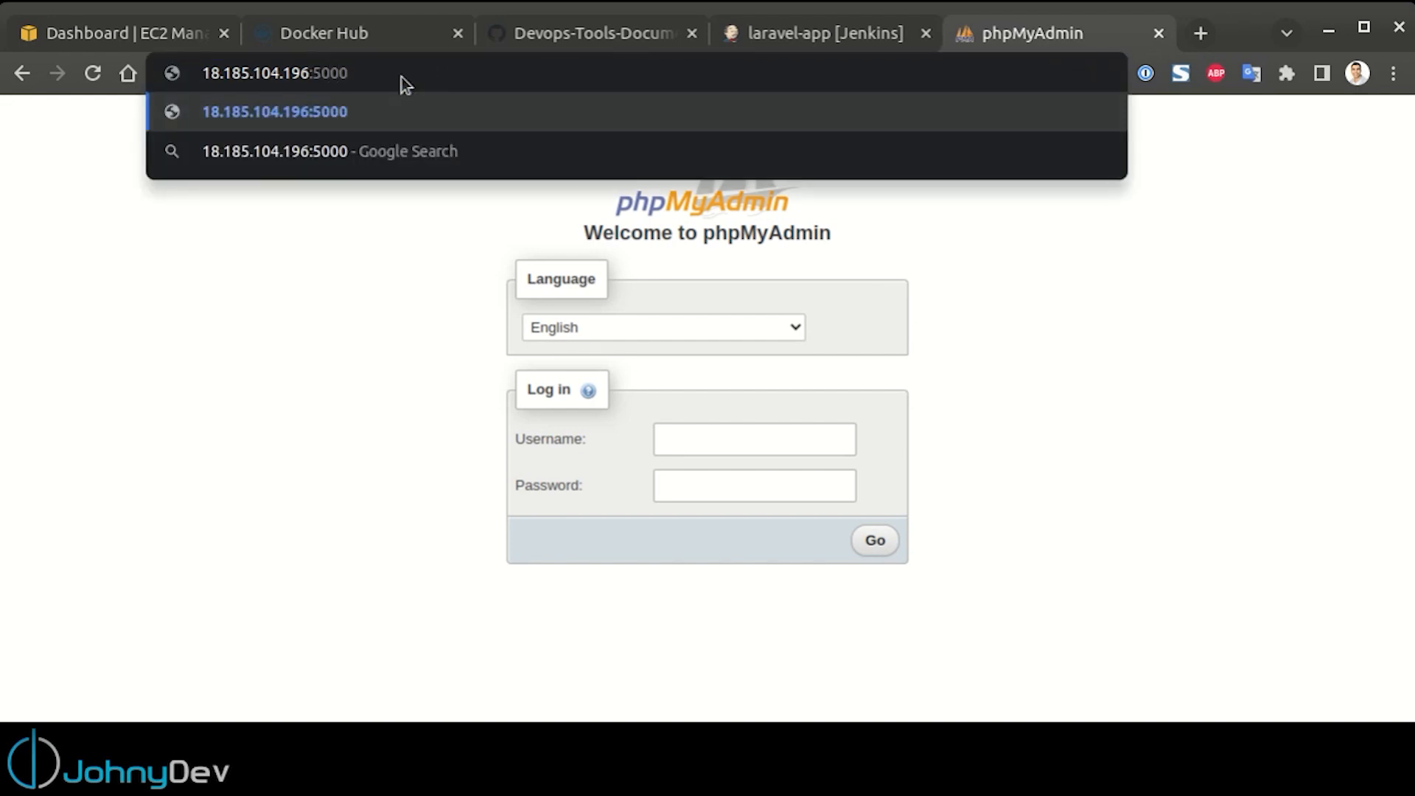
pyautogui.press('Return')
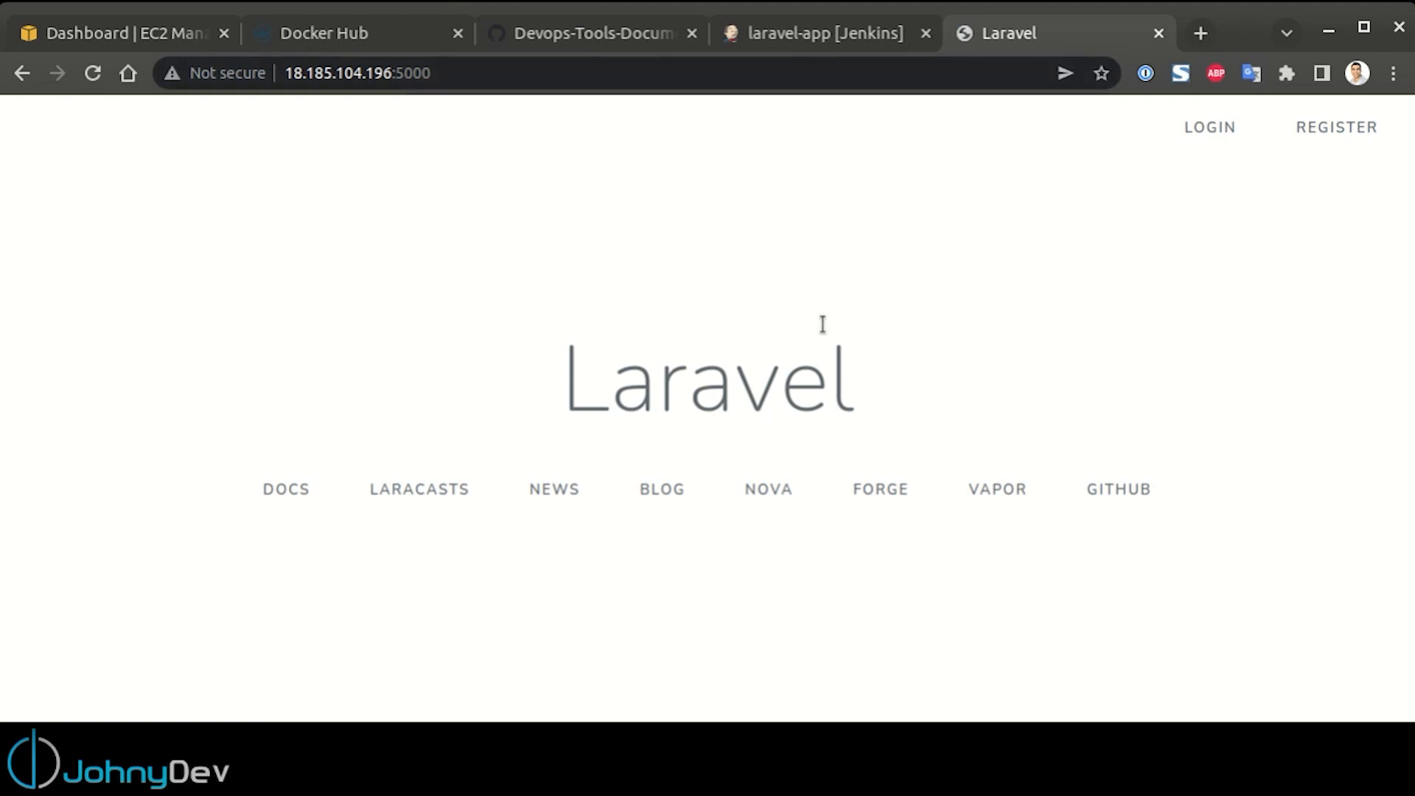